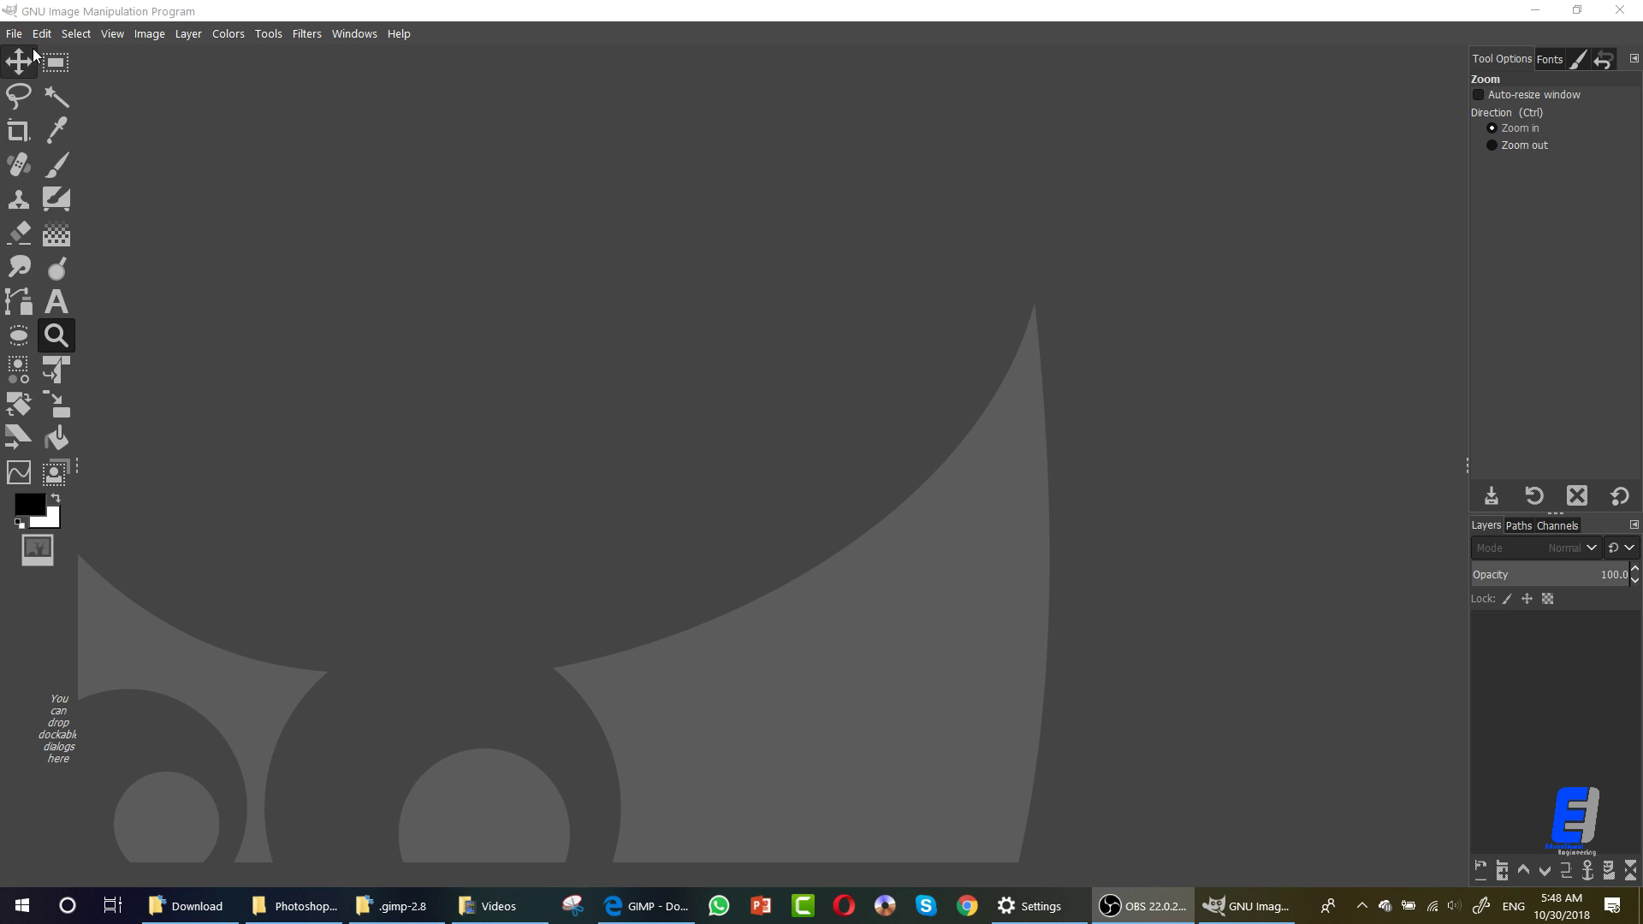
# Browse GIMP's Filters menu without choosing a filter, then return to the plugins folder window.
pyautogui.click(304, 34)
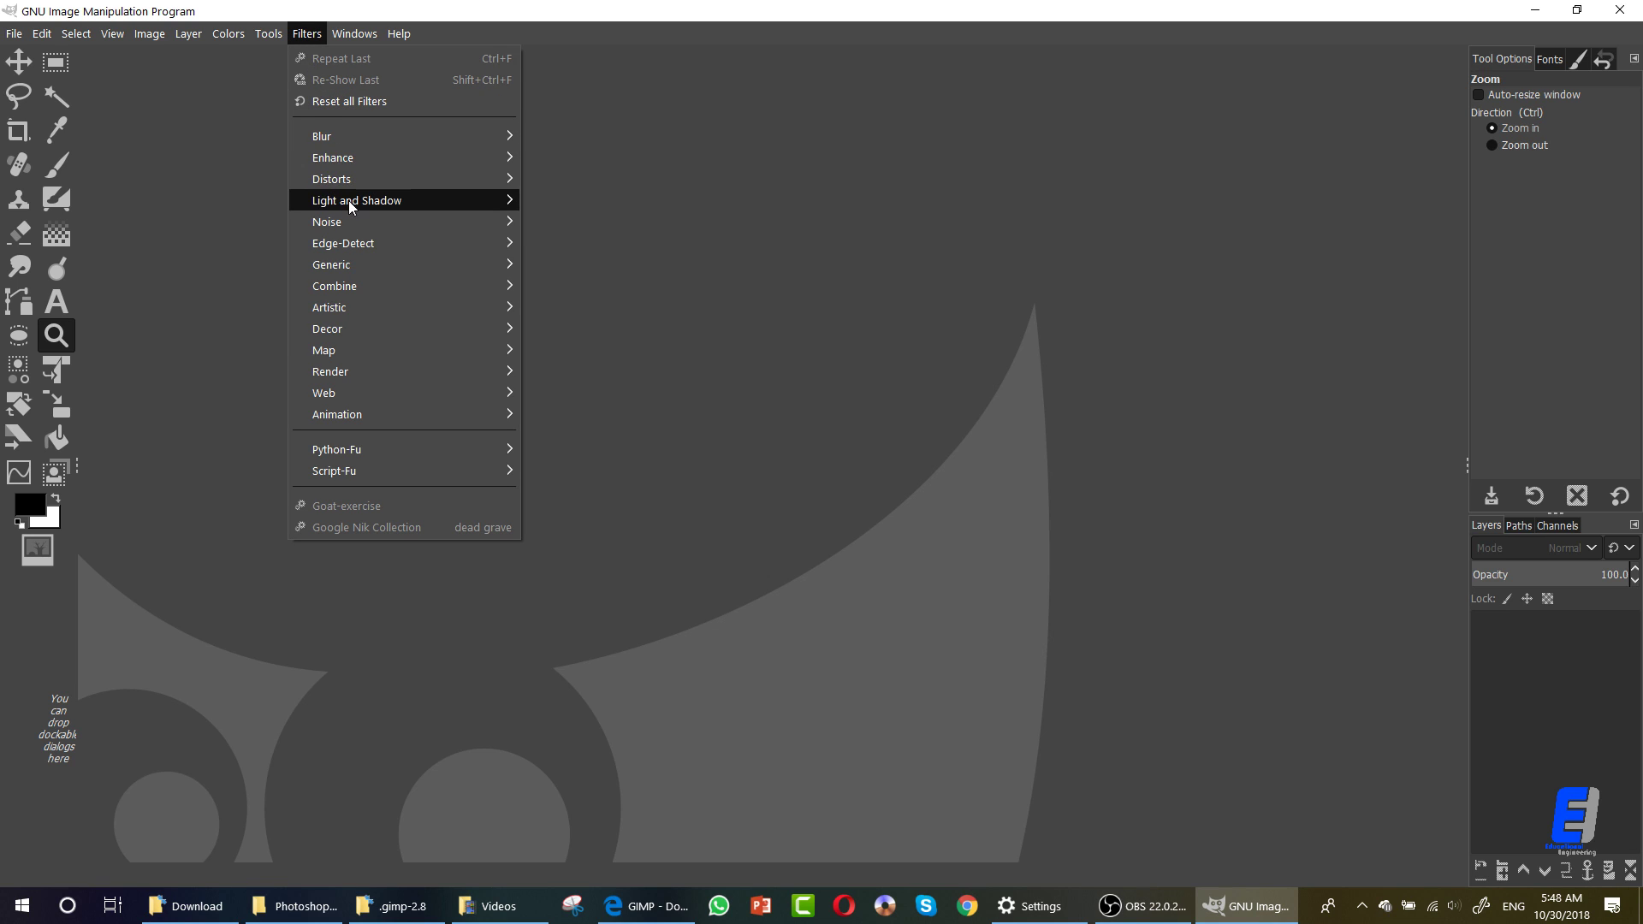
pyautogui.moveTo(346, 243)
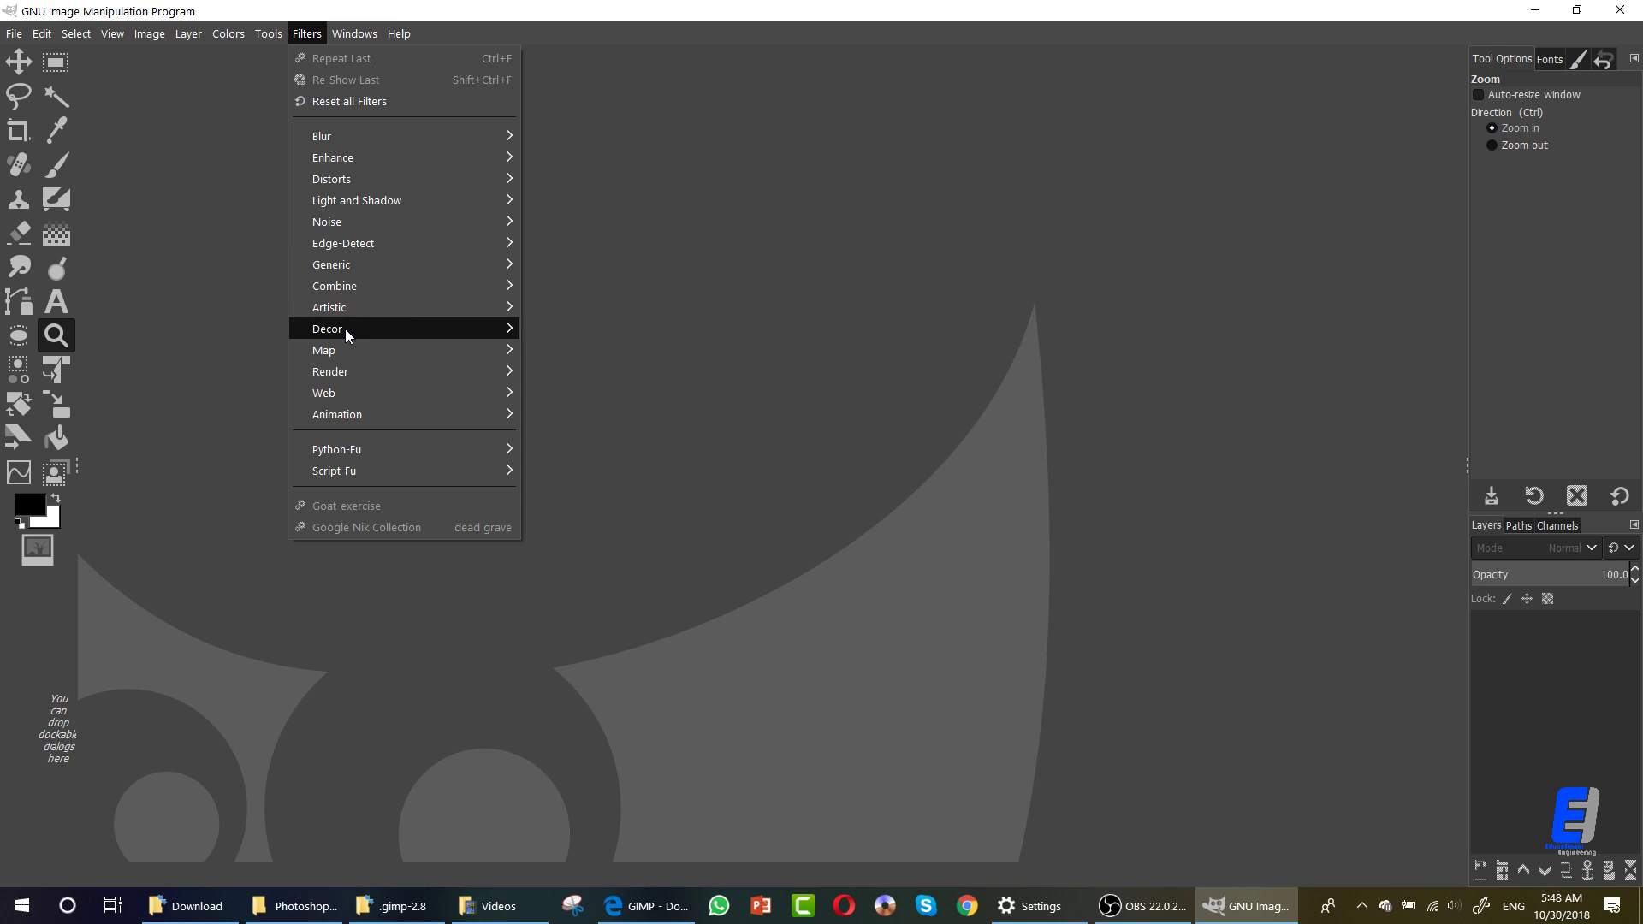
pyautogui.moveTo(342, 415)
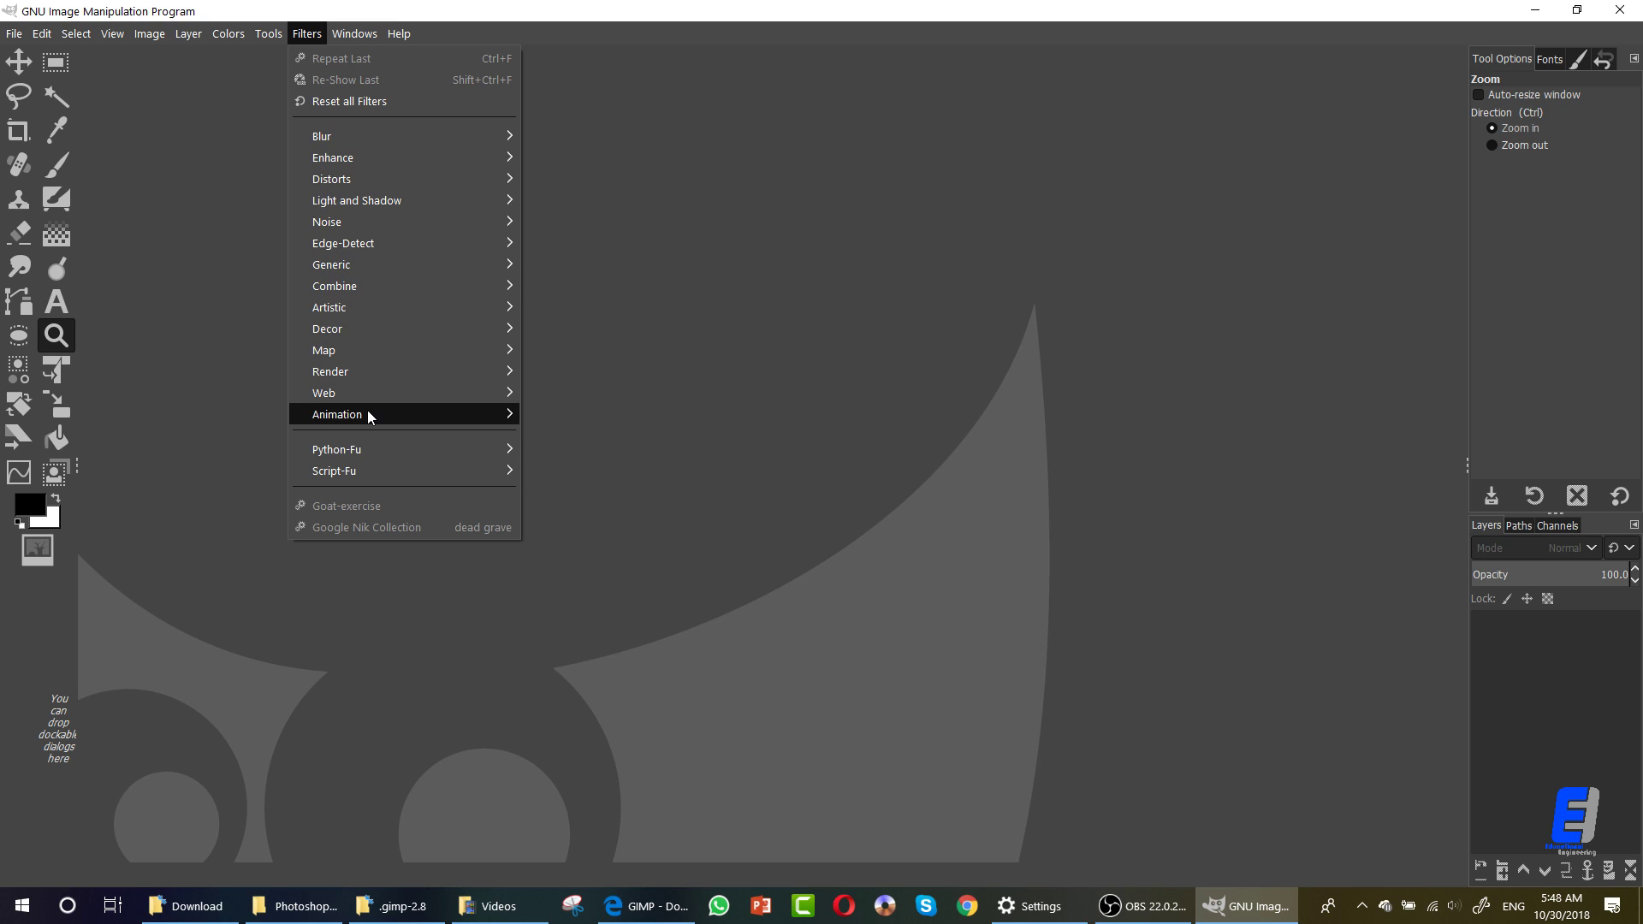
pyautogui.click(899, 195)
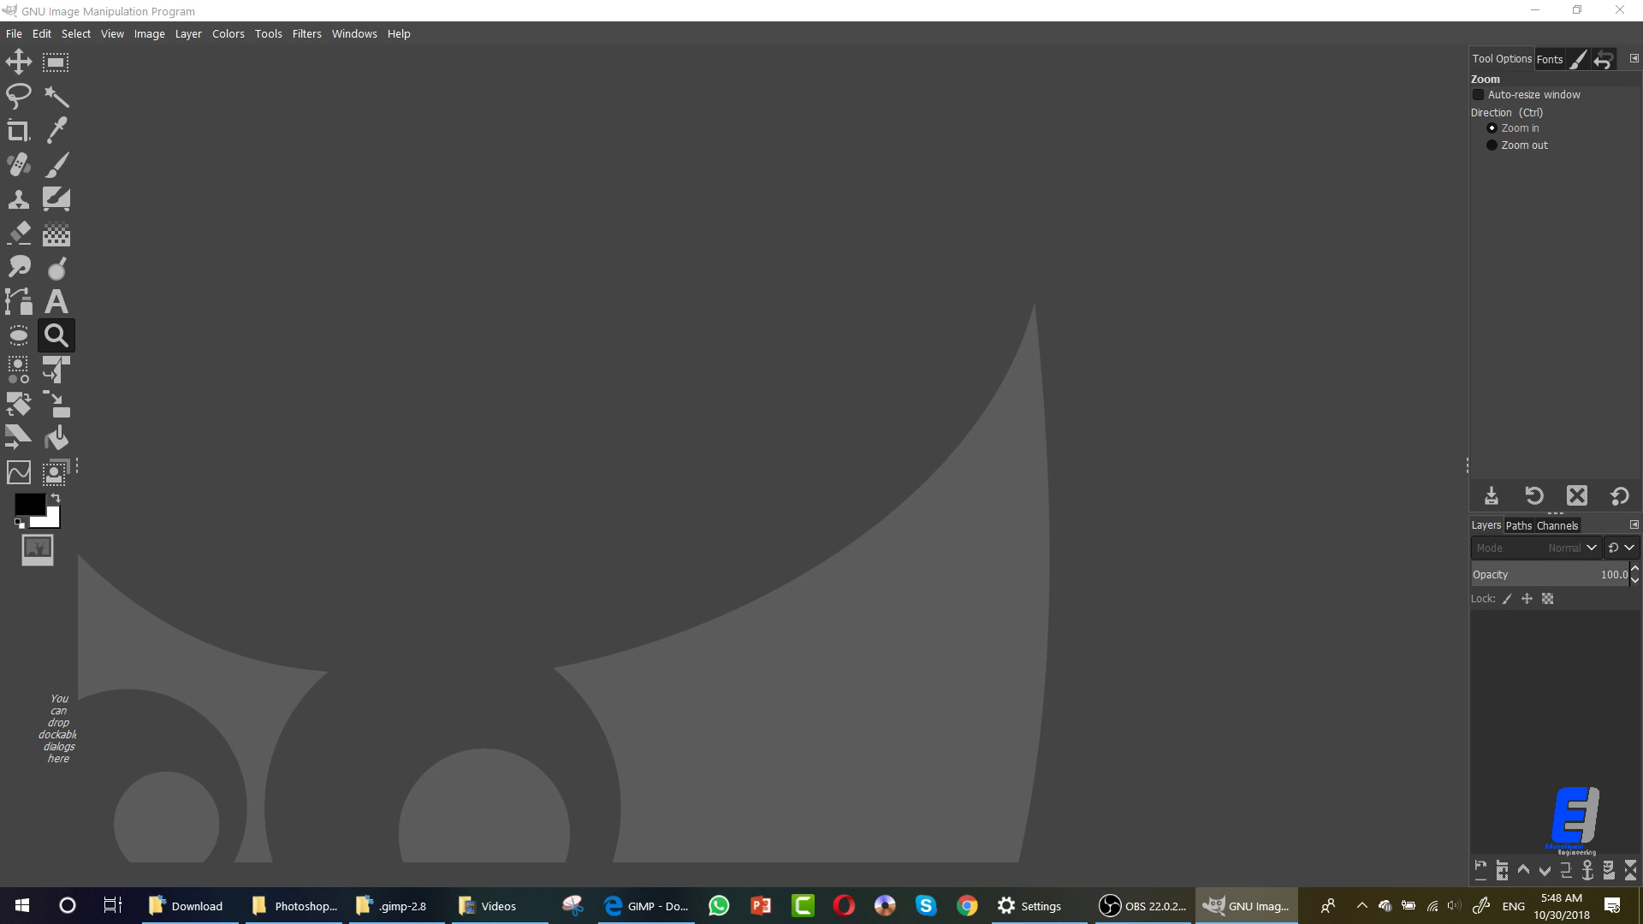
pyautogui.click(294, 907)
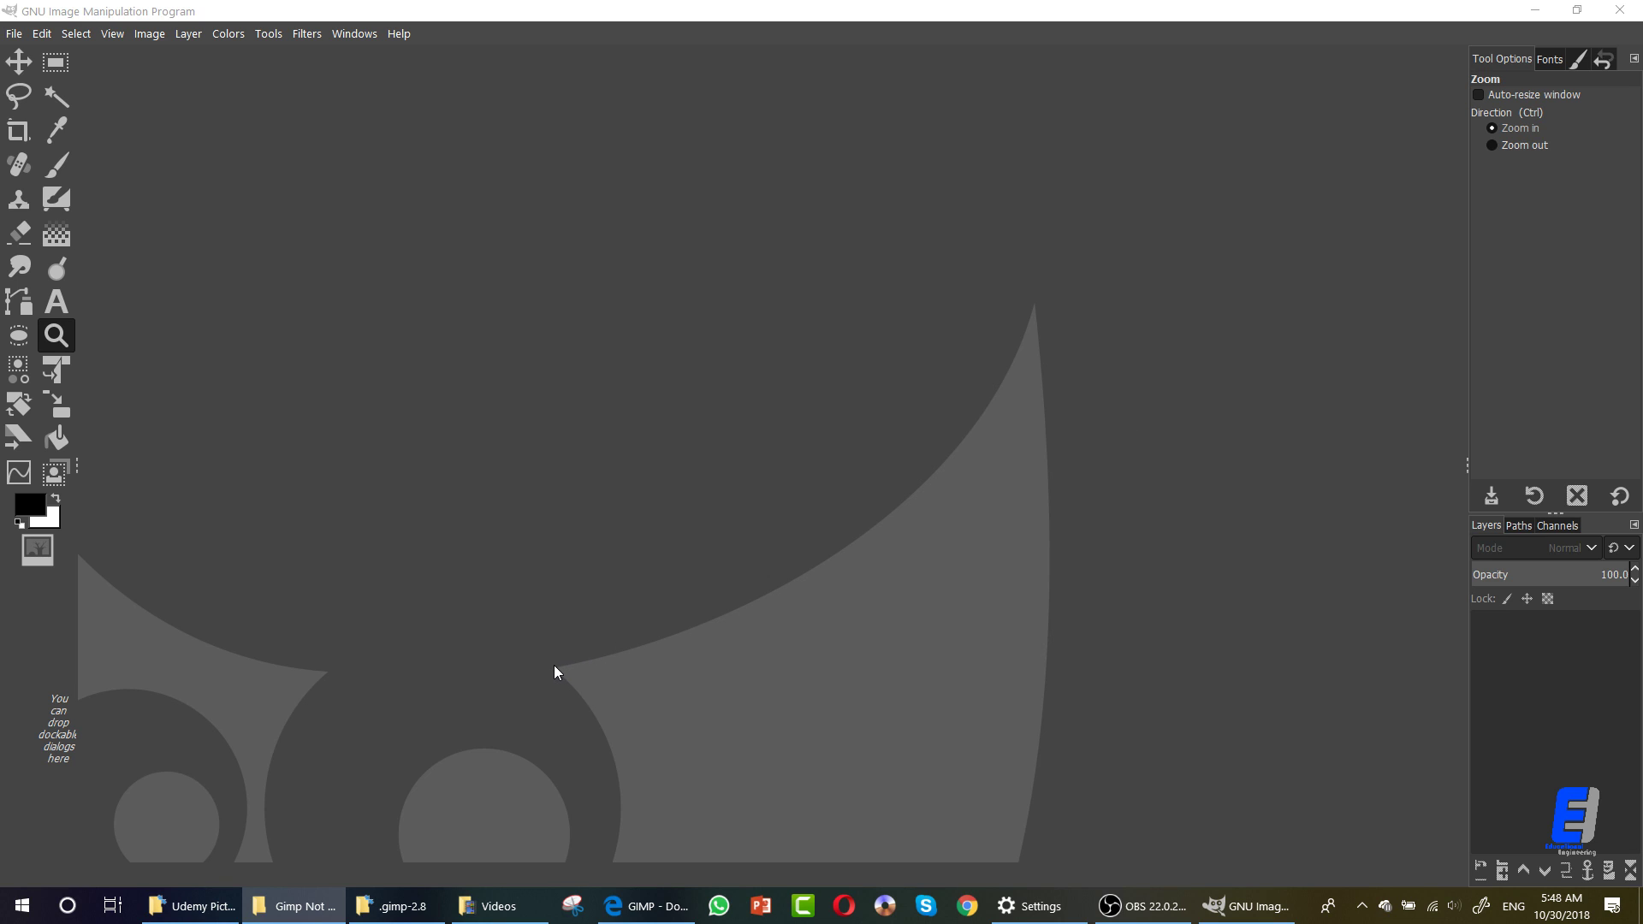
# Go to %userprofile from the .gimp-2.8 window's address bar.
pyautogui.moveTo(400, 918)
pyautogui.click(436, 829)
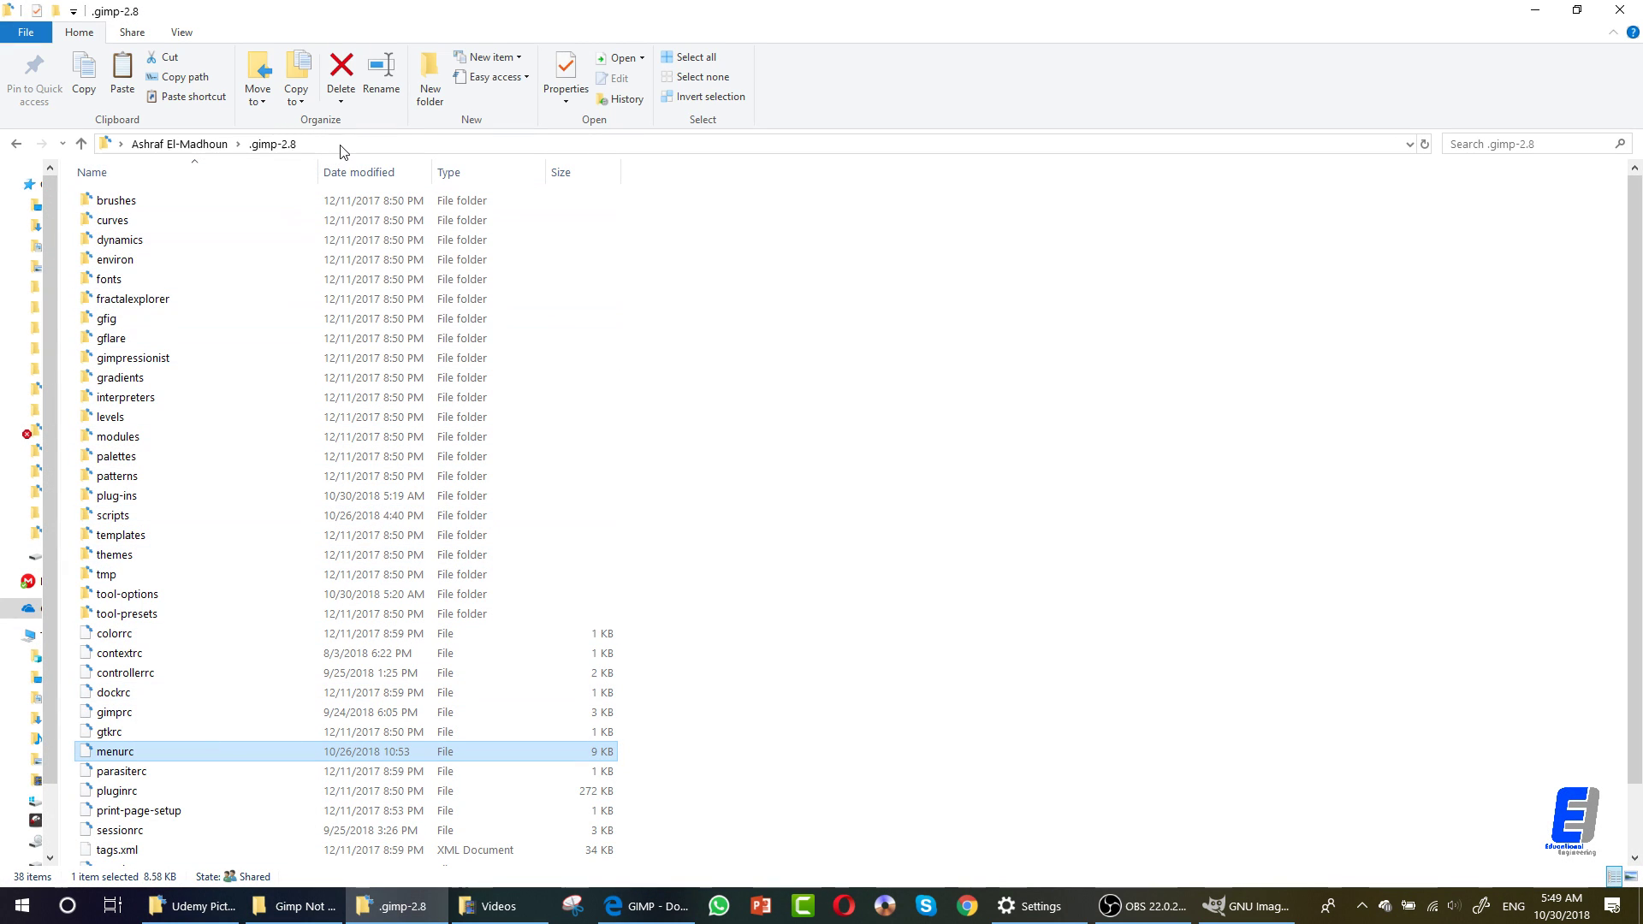
pyautogui.click(330, 145)
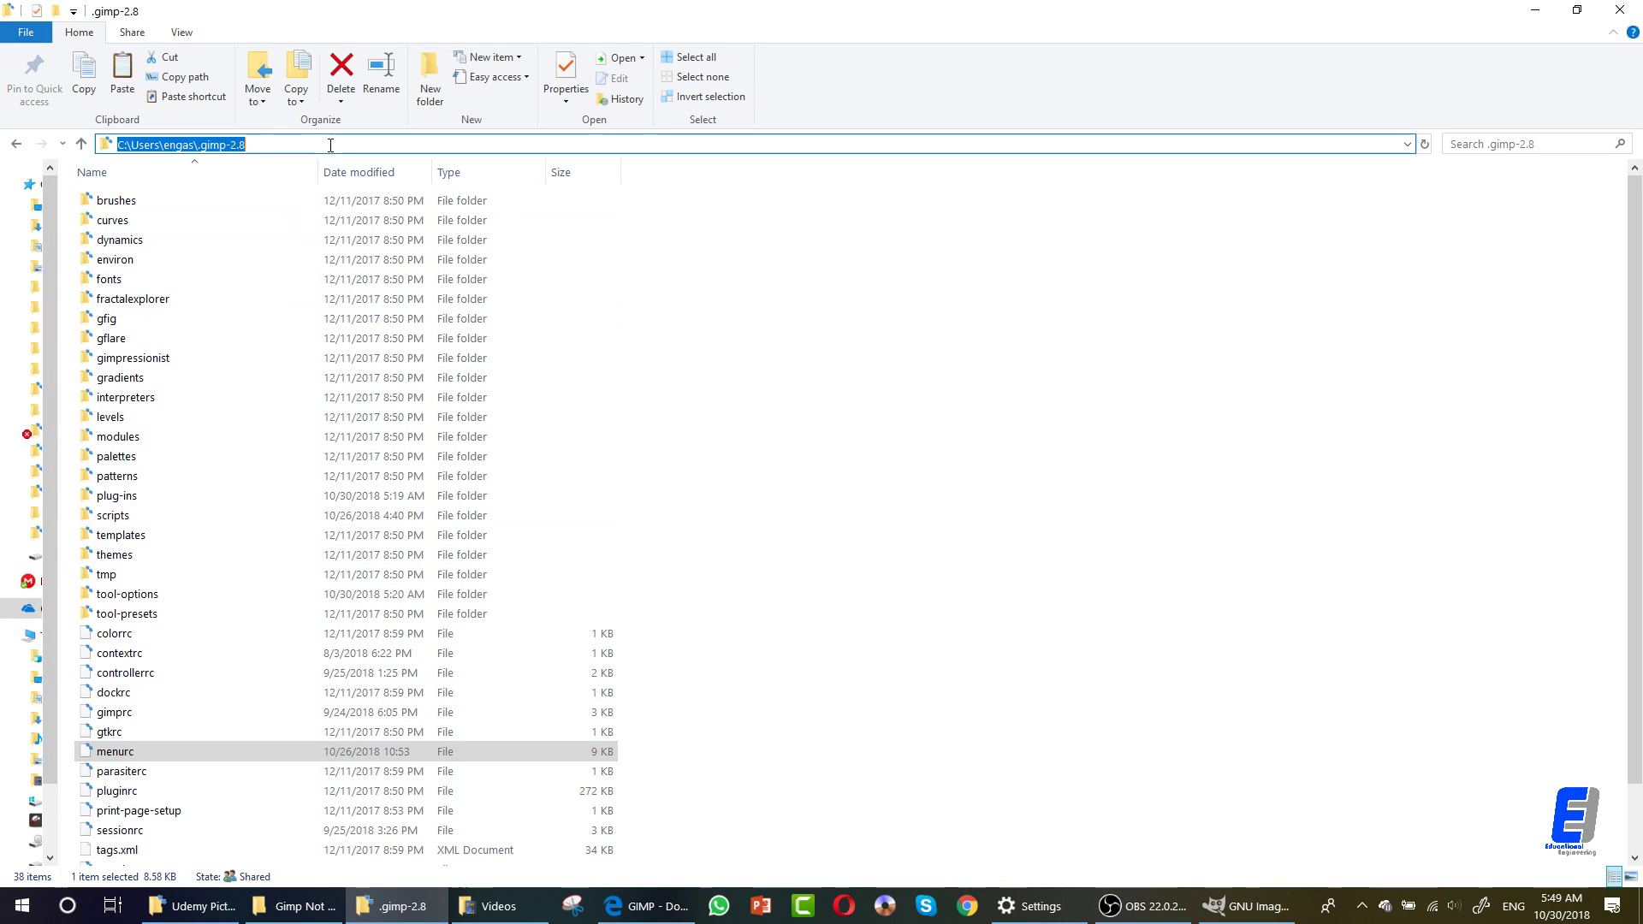
pyautogui.write('#')
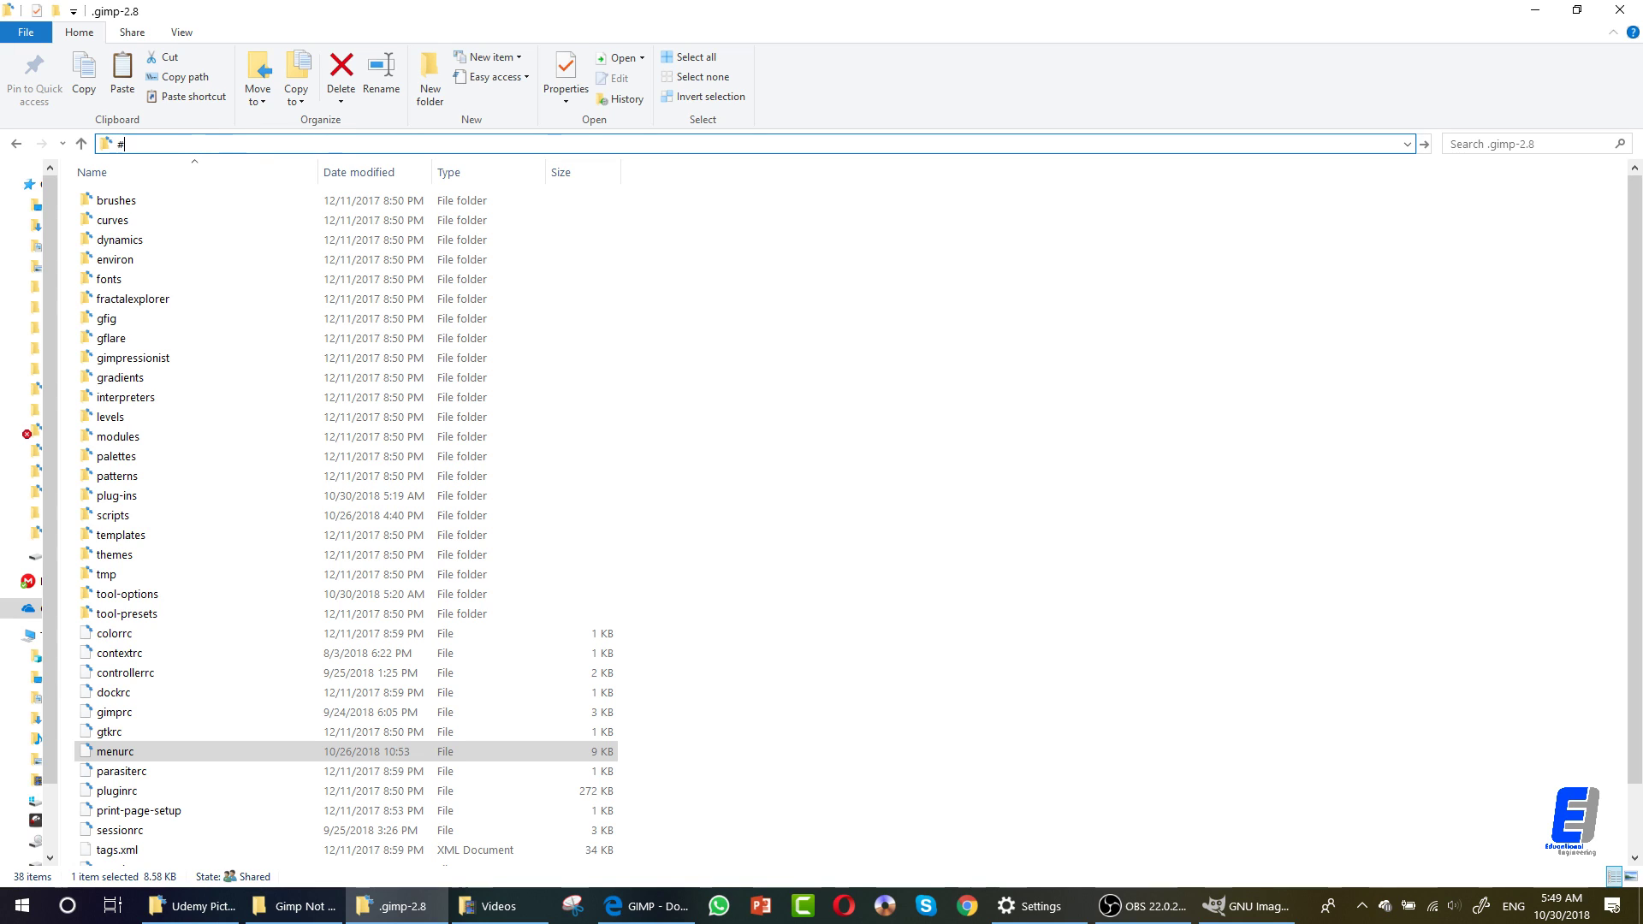
pyautogui.press('BackSpace')
pyautogui.write('@')
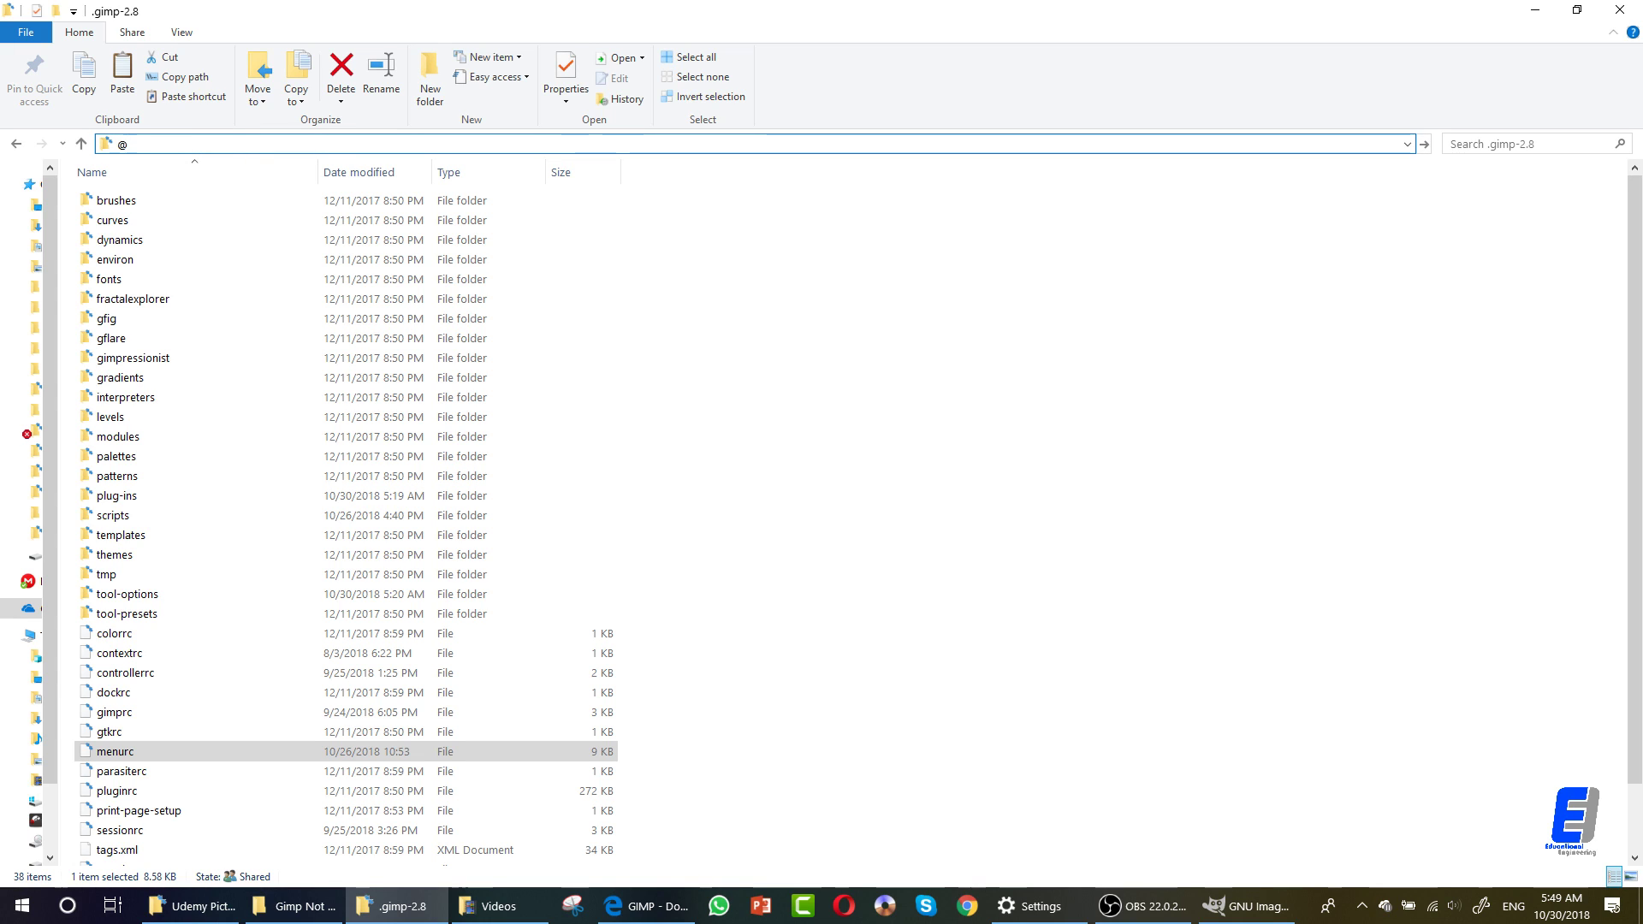
pyautogui.press('BackSpace')
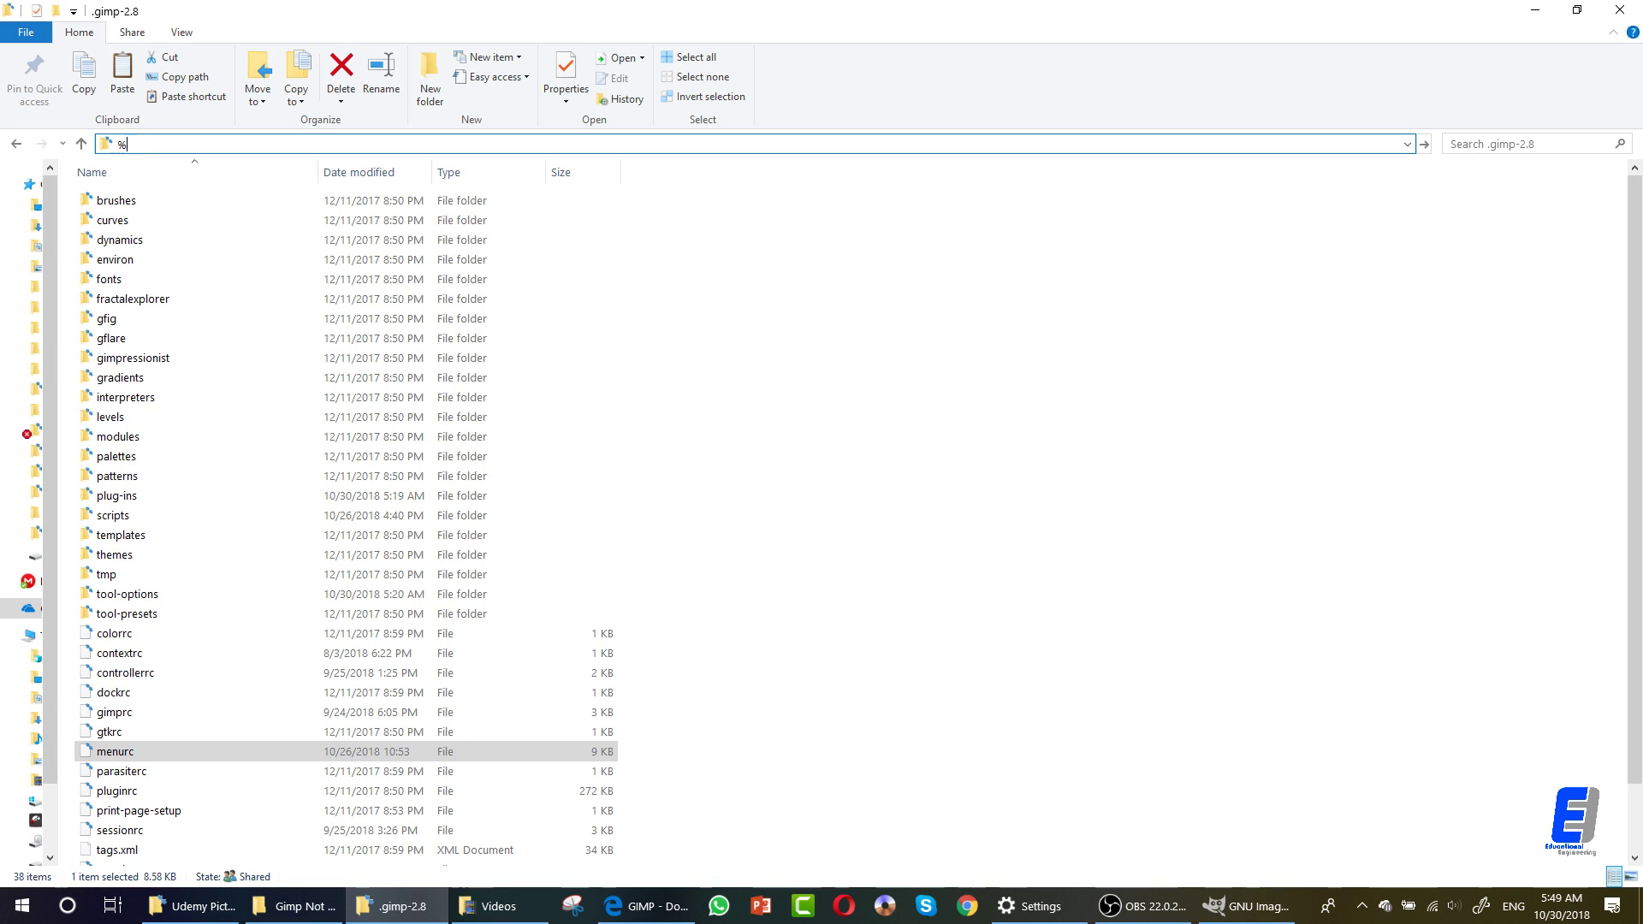
pyautogui.write('%userprofile')
pyautogui.press('Return')
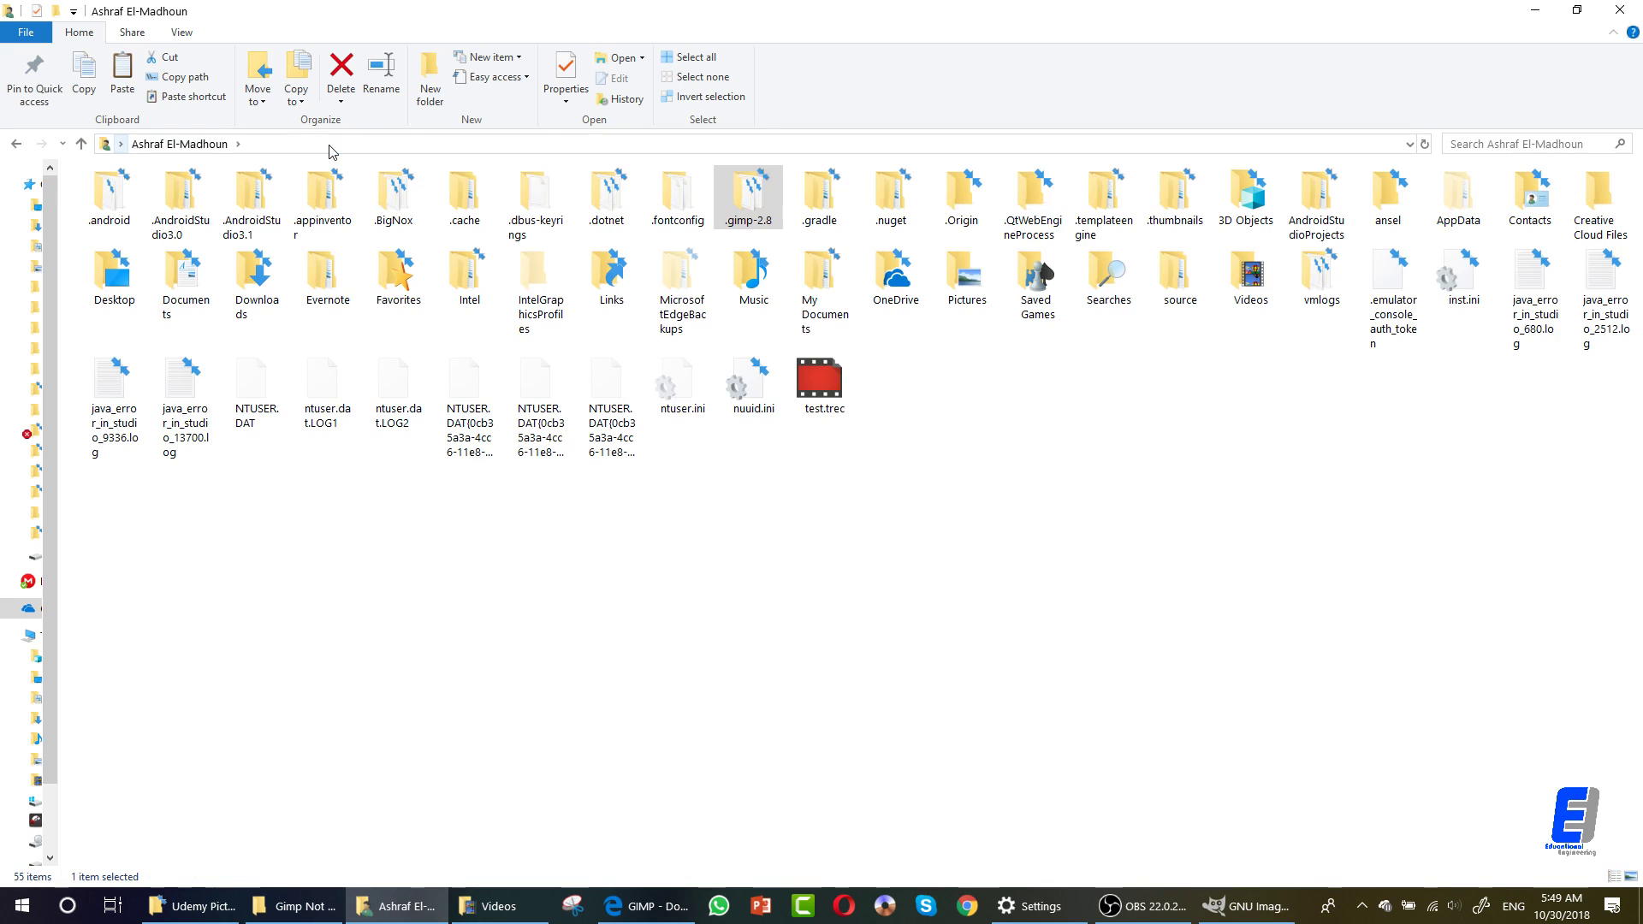
# Open the .gimp-2.8 folder and then its plug-ins subfolder.
pyautogui.doubleClick(747, 205)
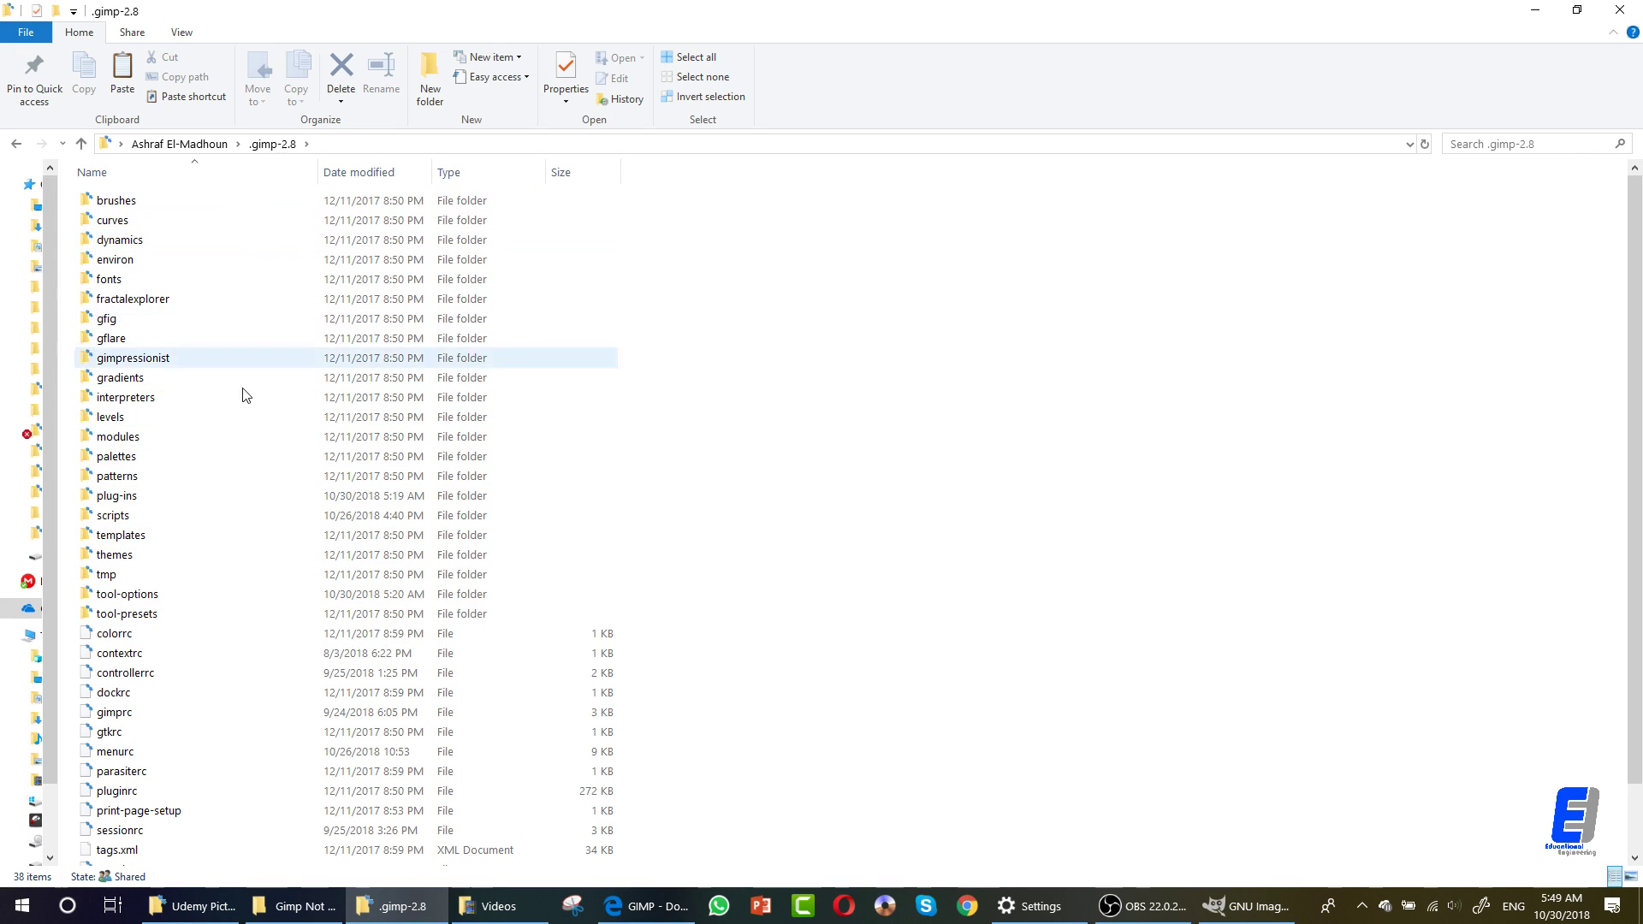
pyautogui.click(166, 495)
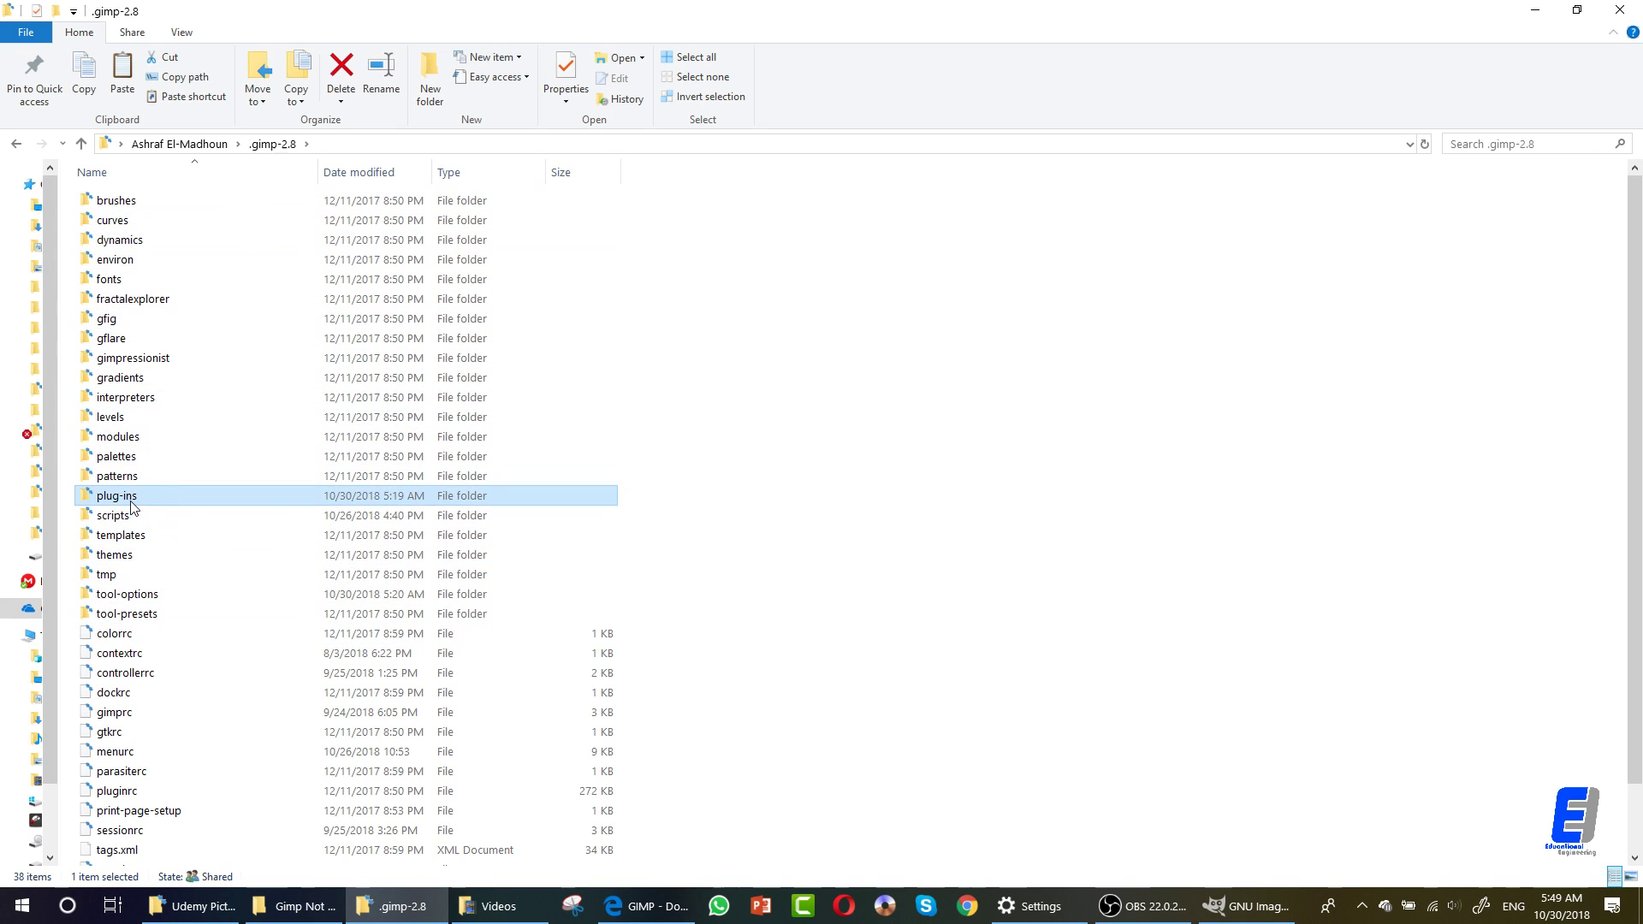
pyautogui.doubleClick(143, 505)
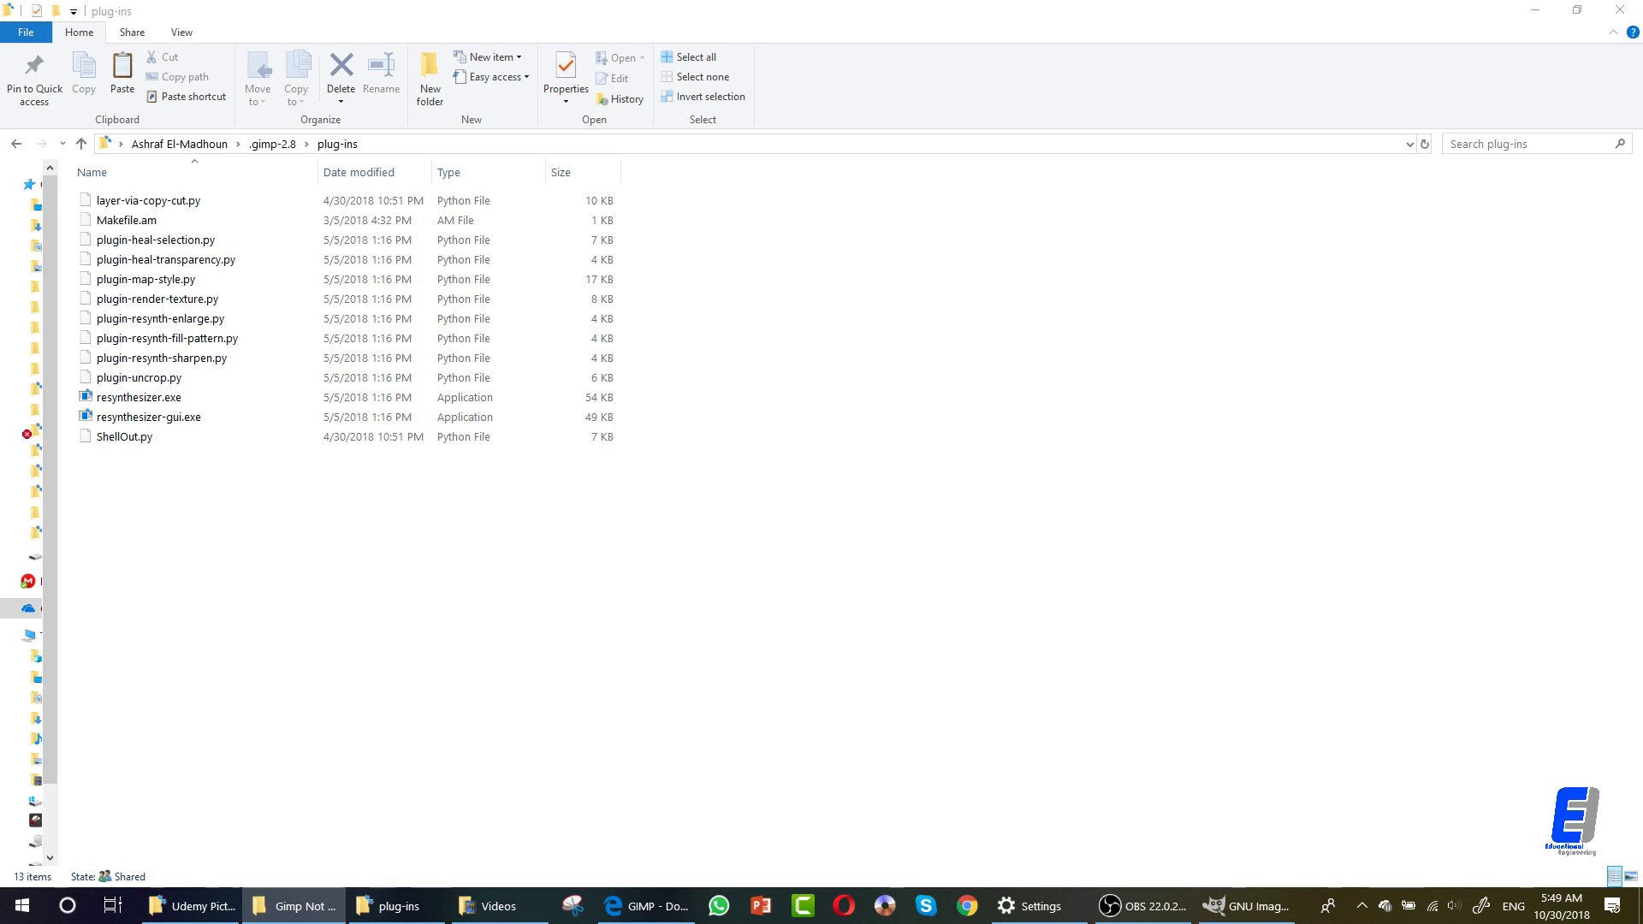
# Place Photoshop Plugins beside plug-ins and open resynthesizer-master.zip from the Content Aware Remove folder.
pyautogui.moveTo(1642, 155); pyautogui.dragTo(1027, 103)
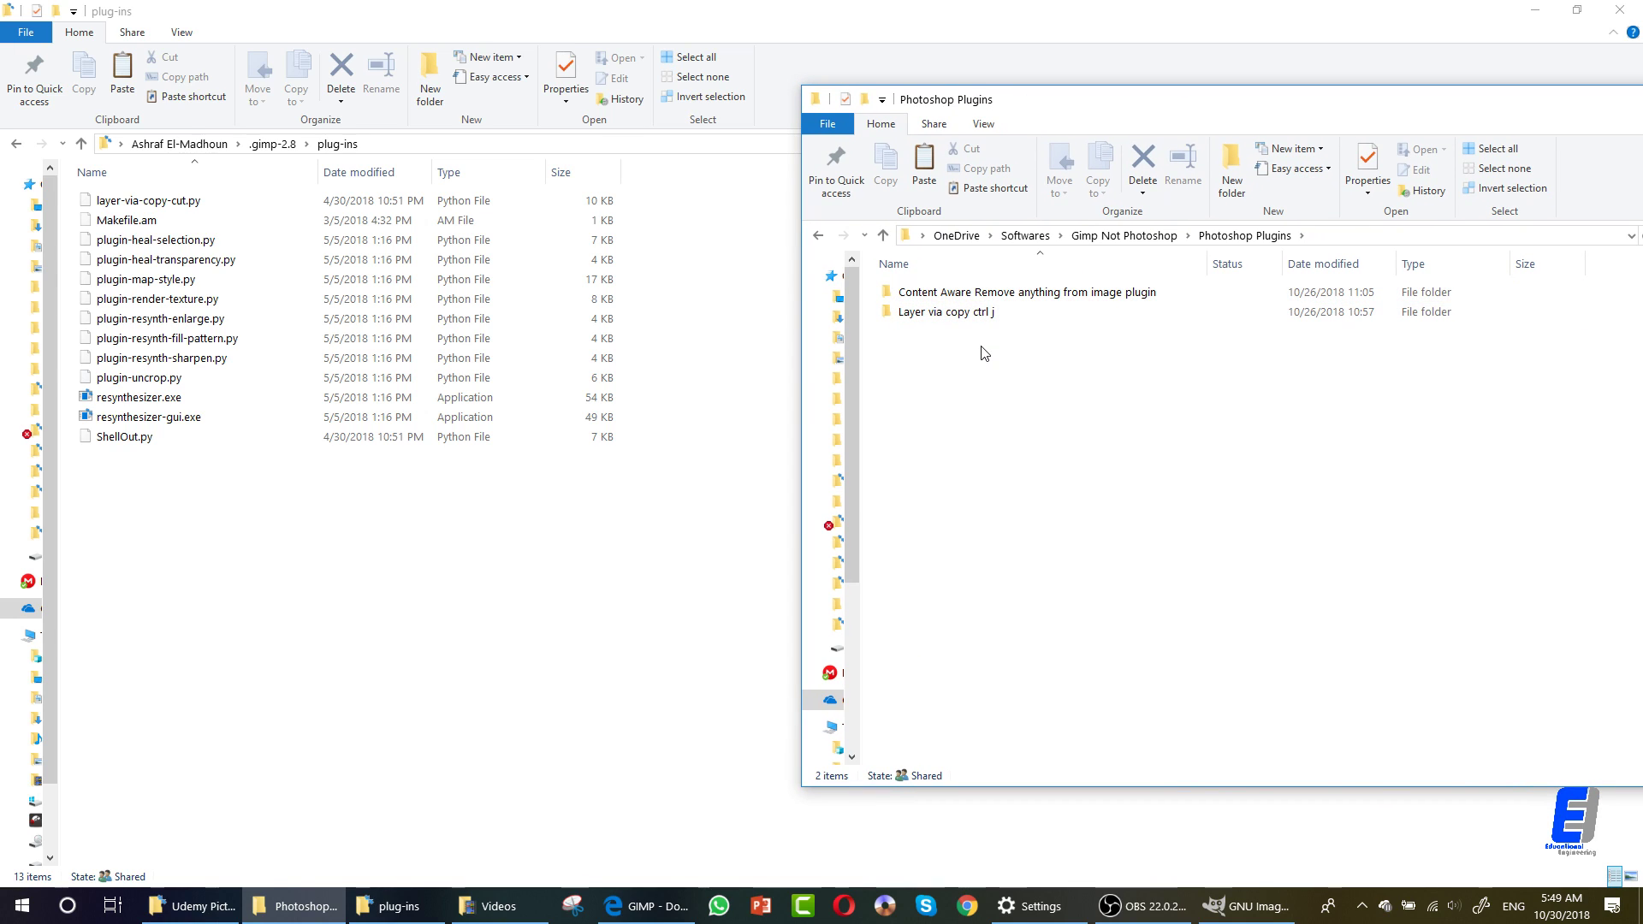
pyautogui.click(919, 295)
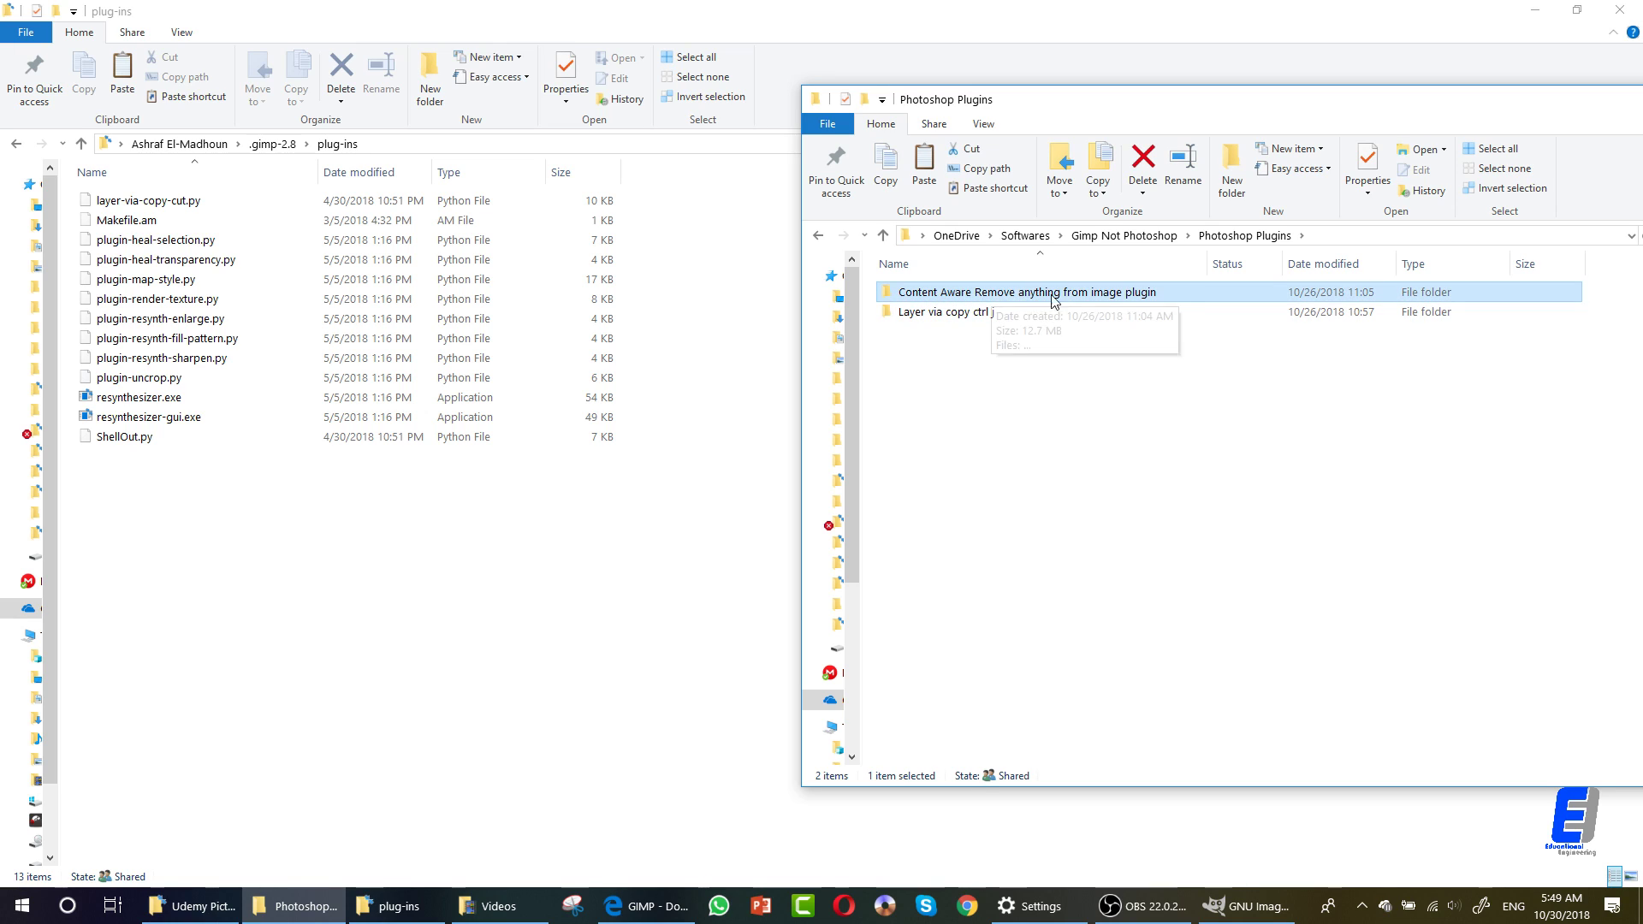
pyautogui.click(985, 315)
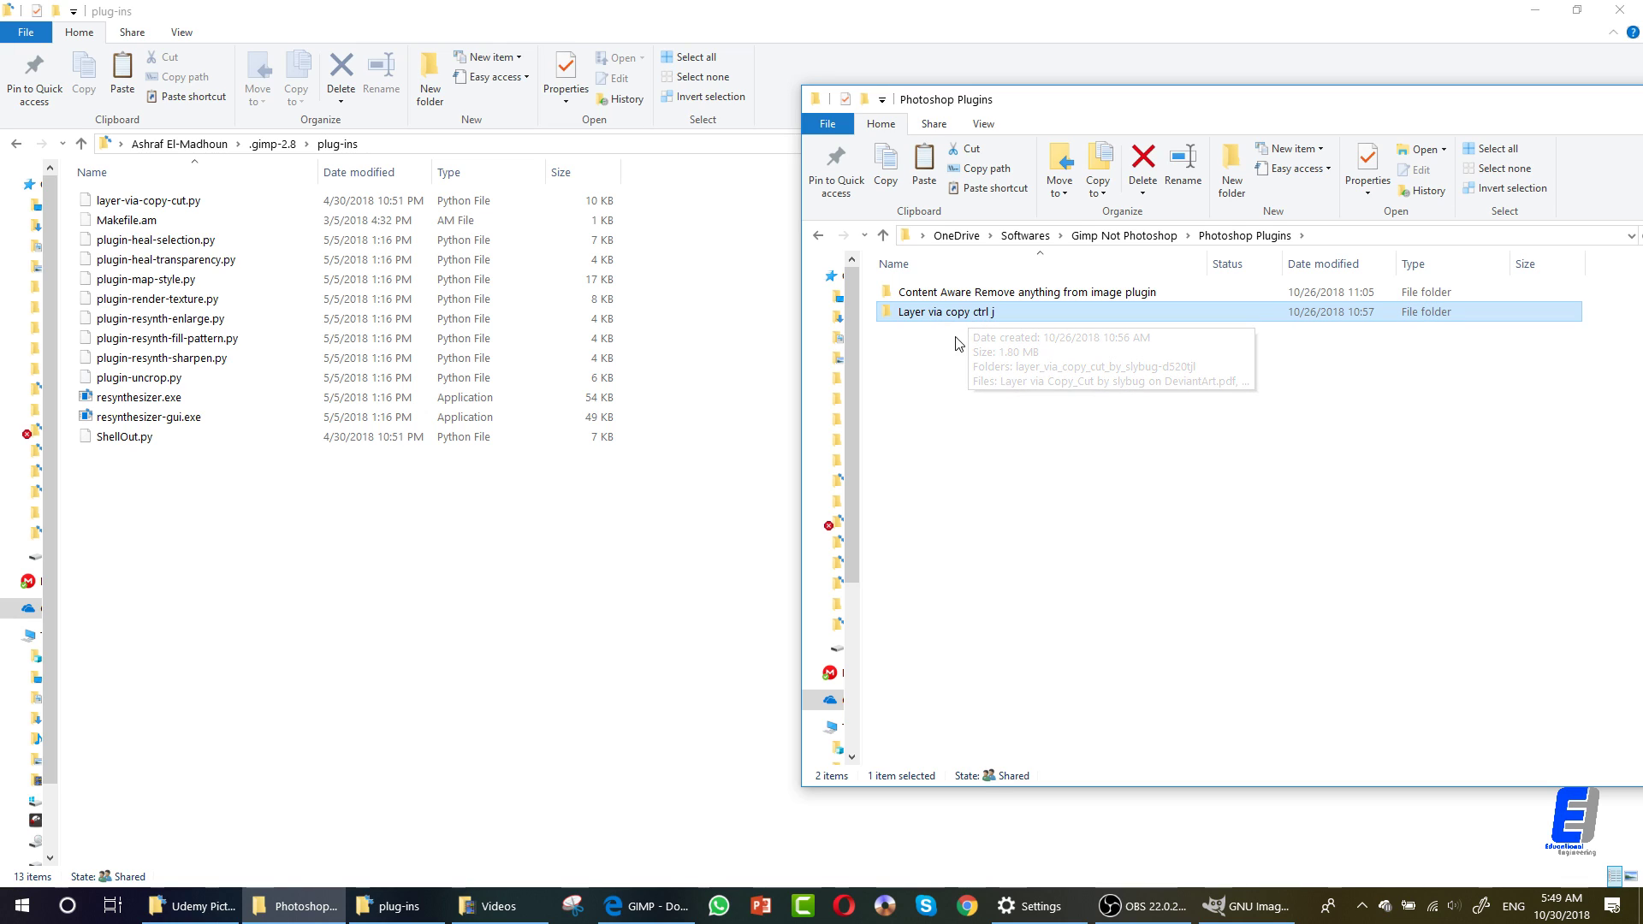
pyautogui.doubleClick(950, 292)
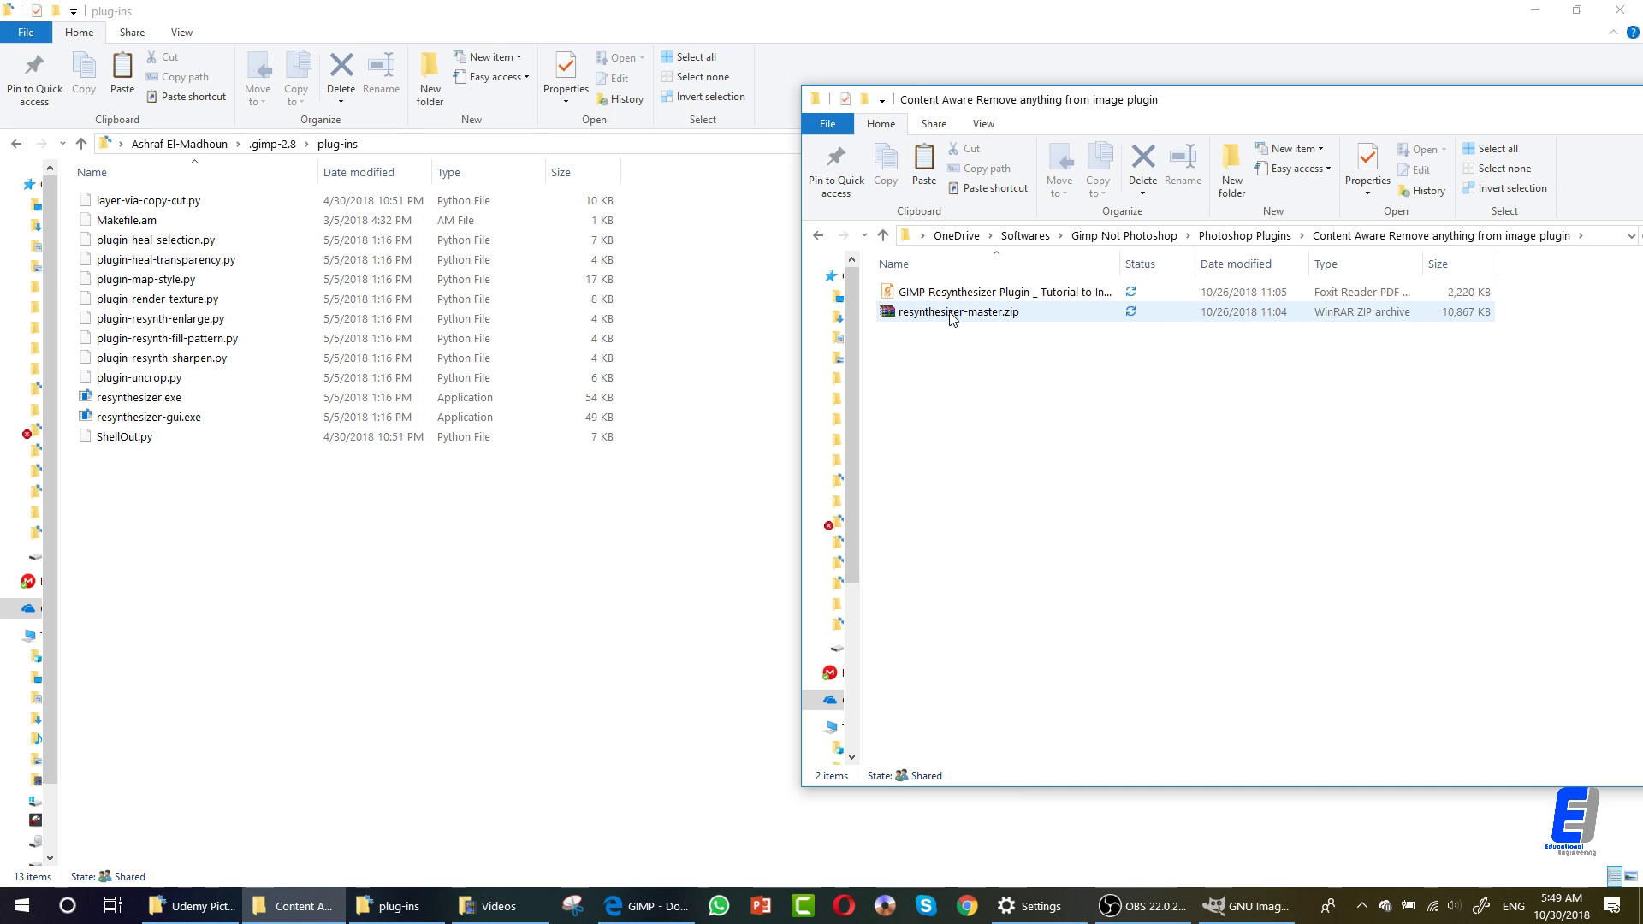
pyautogui.doubleClick(950, 313)
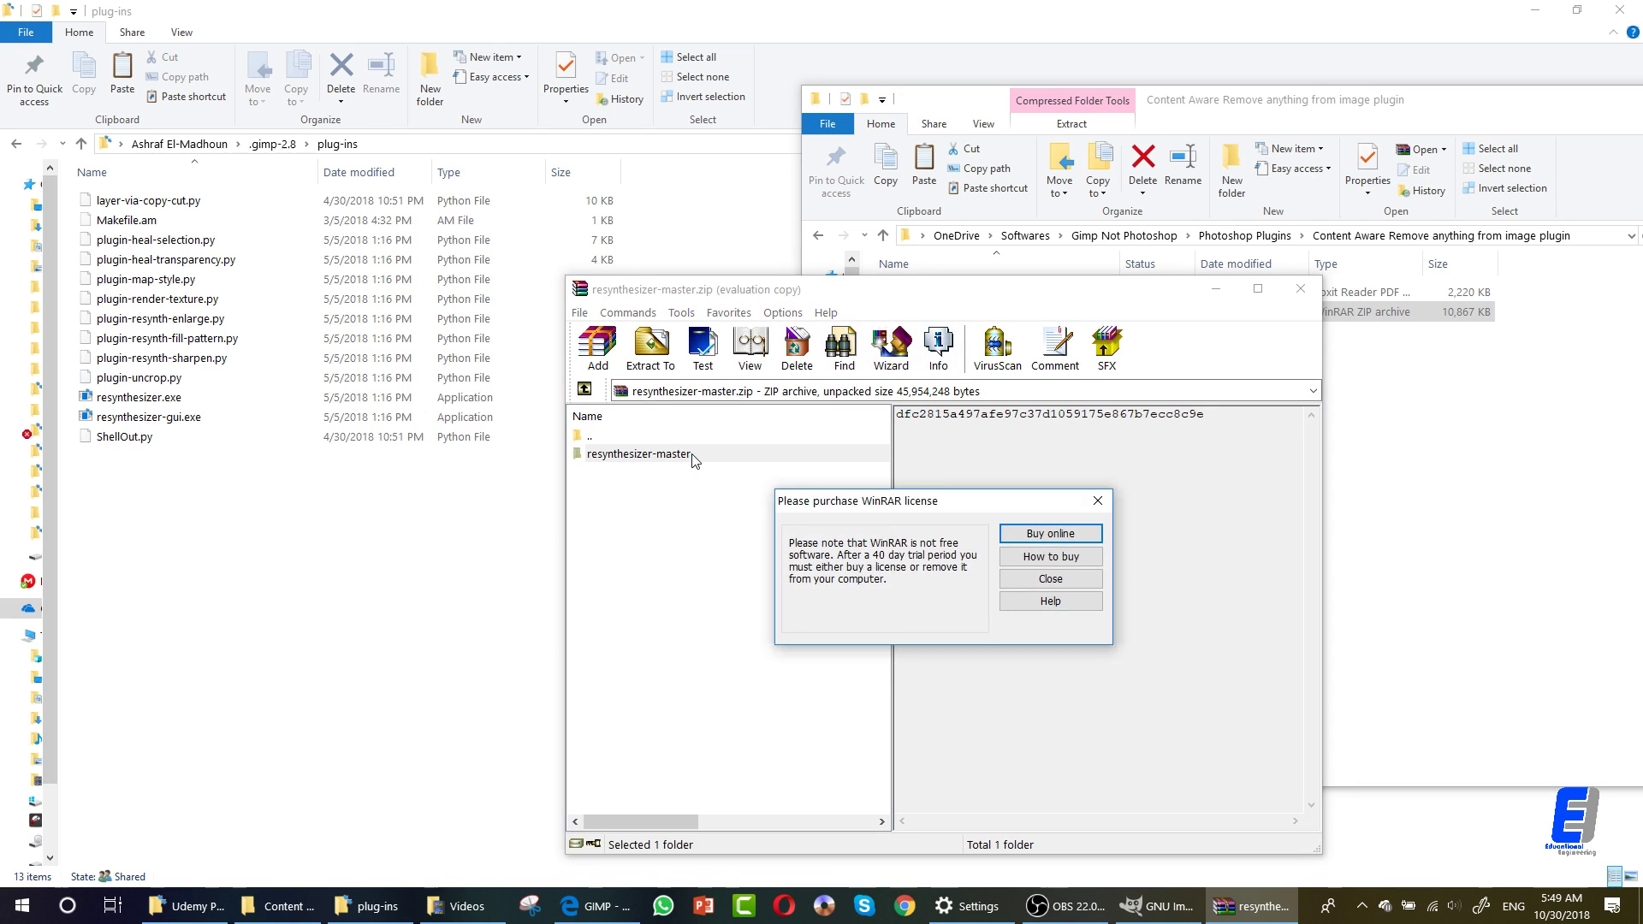
# Dismiss the WinRAR licence reminder and open resynthesizer-master > PluginScripts.
pyautogui.press('Escape')
pyautogui.click(698, 460)
pyautogui.doubleClick(700, 460)
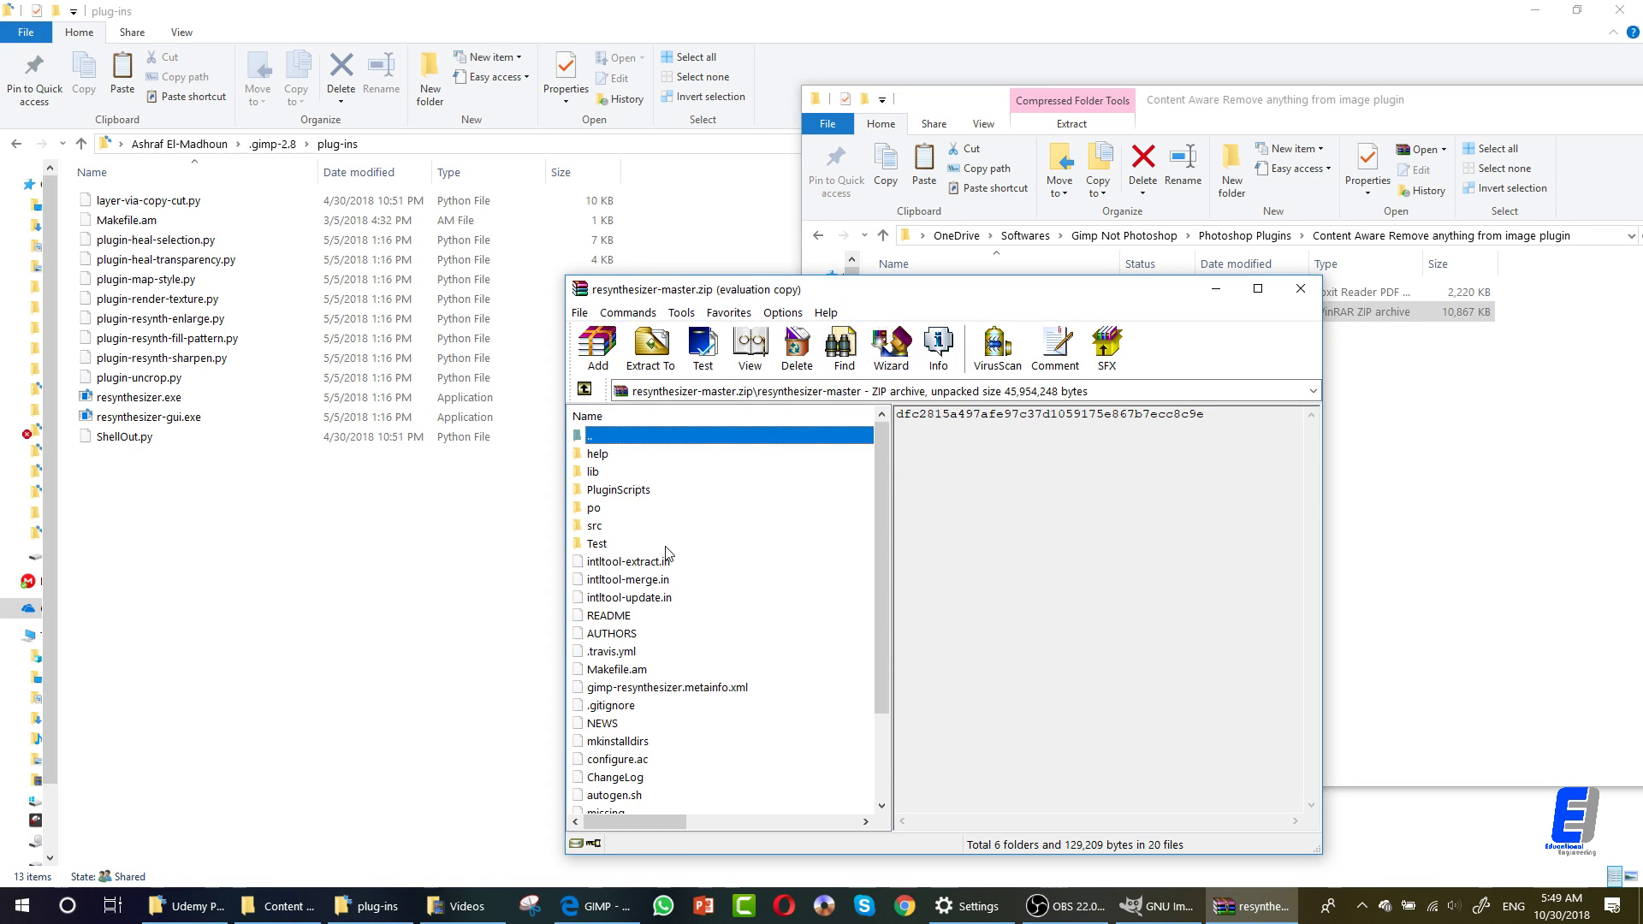
pyautogui.doubleClick(635, 489)
pyautogui.doubleClick(622, 437)
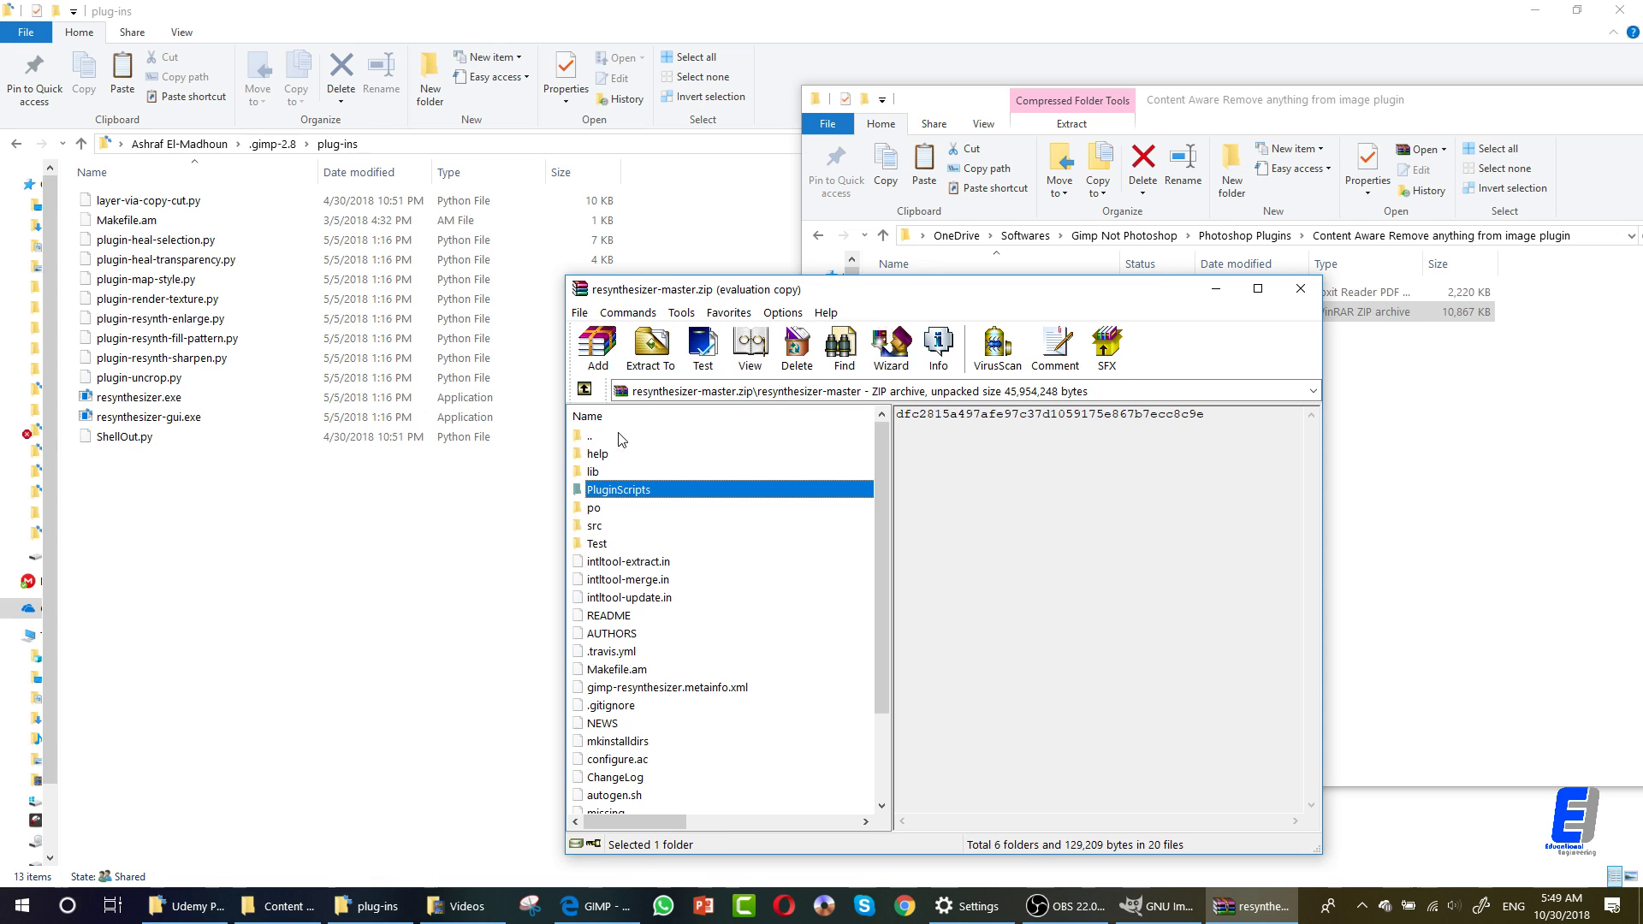
pyautogui.doubleClick(614, 490)
# Drag the plugin script files into plug-ins, replacing the existing files.
pyautogui.moveTo(696, 655); pyautogui.dragTo(377, 550)
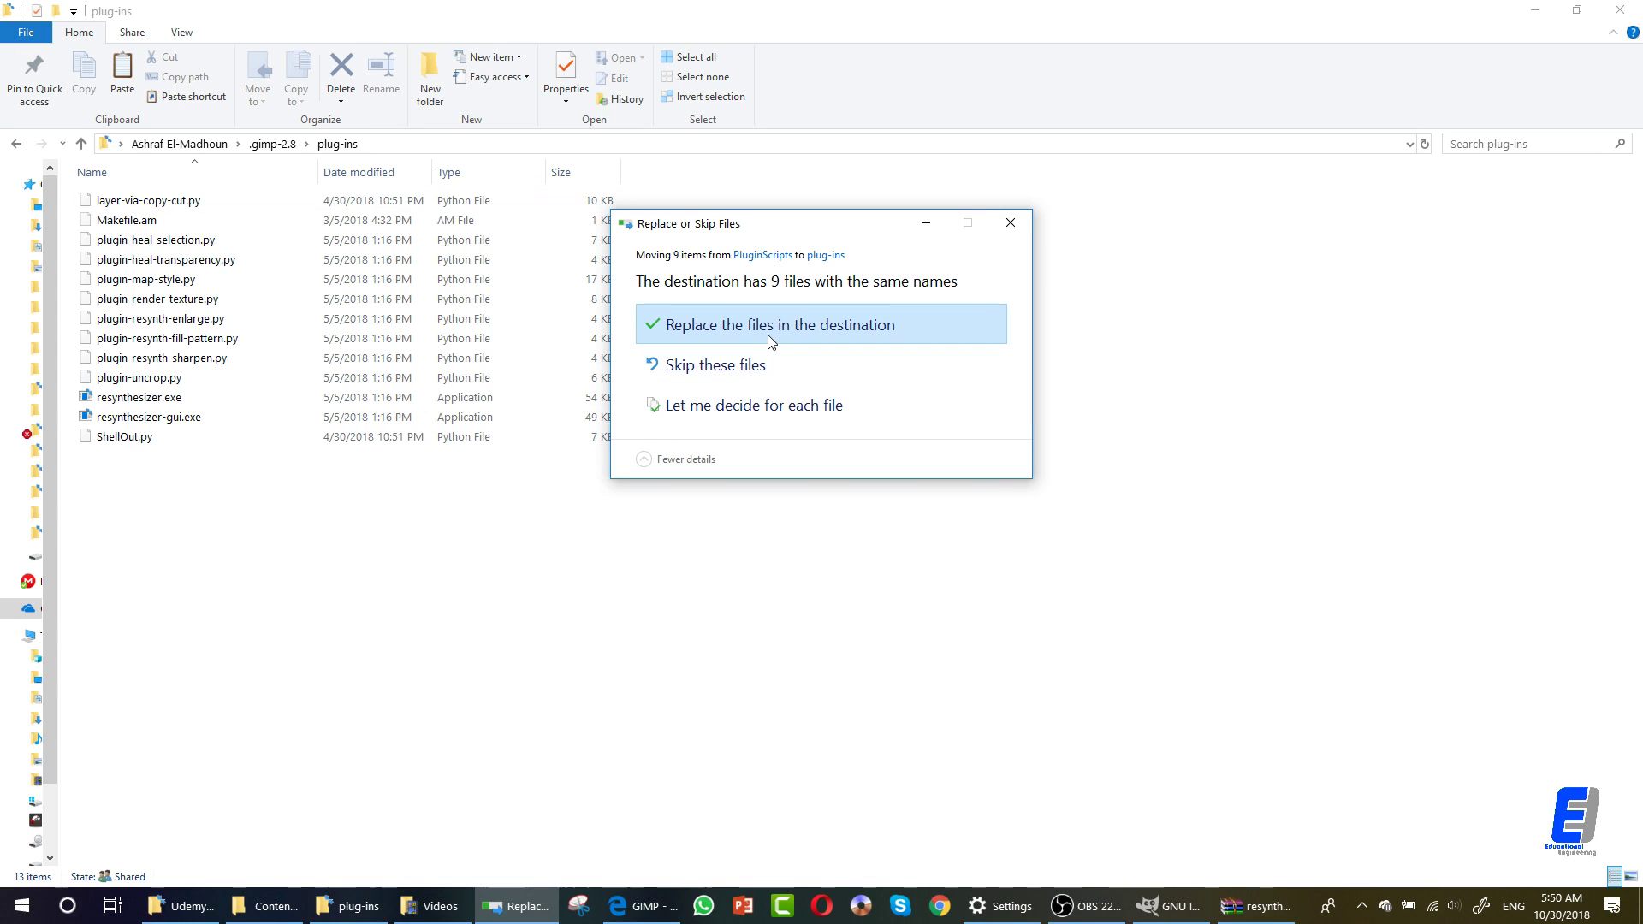
pyautogui.click(771, 340)
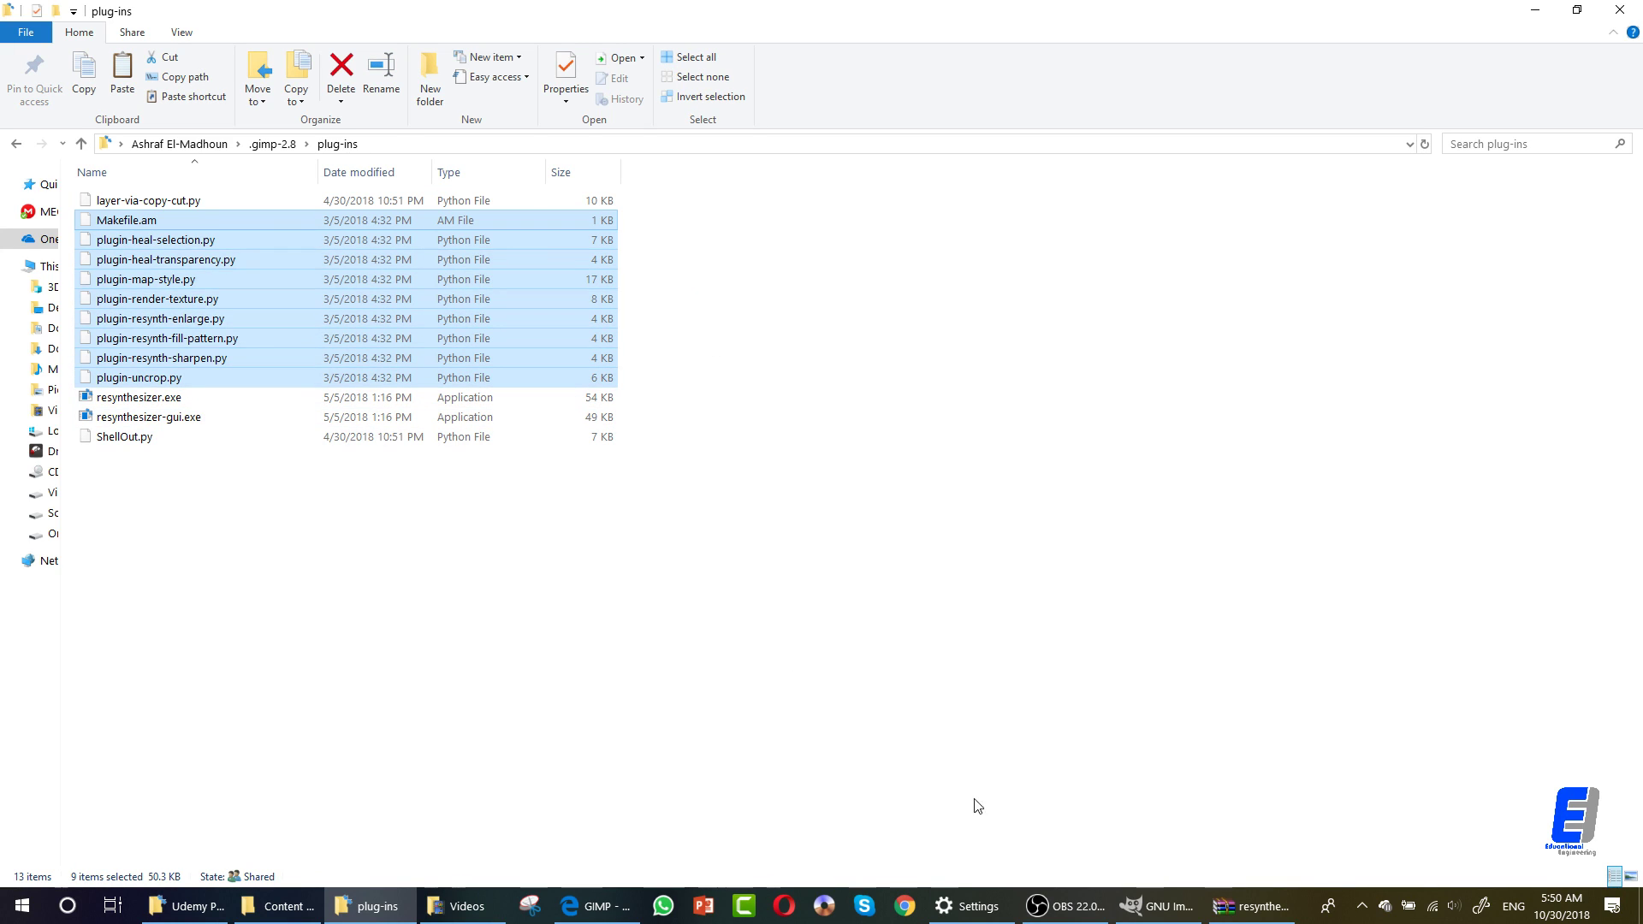
pyautogui.click(1235, 906)
# Close the resynthesizer archive and open the layer via copy zip in Layer via copy ctrl j.
pyautogui.click(1301, 288)
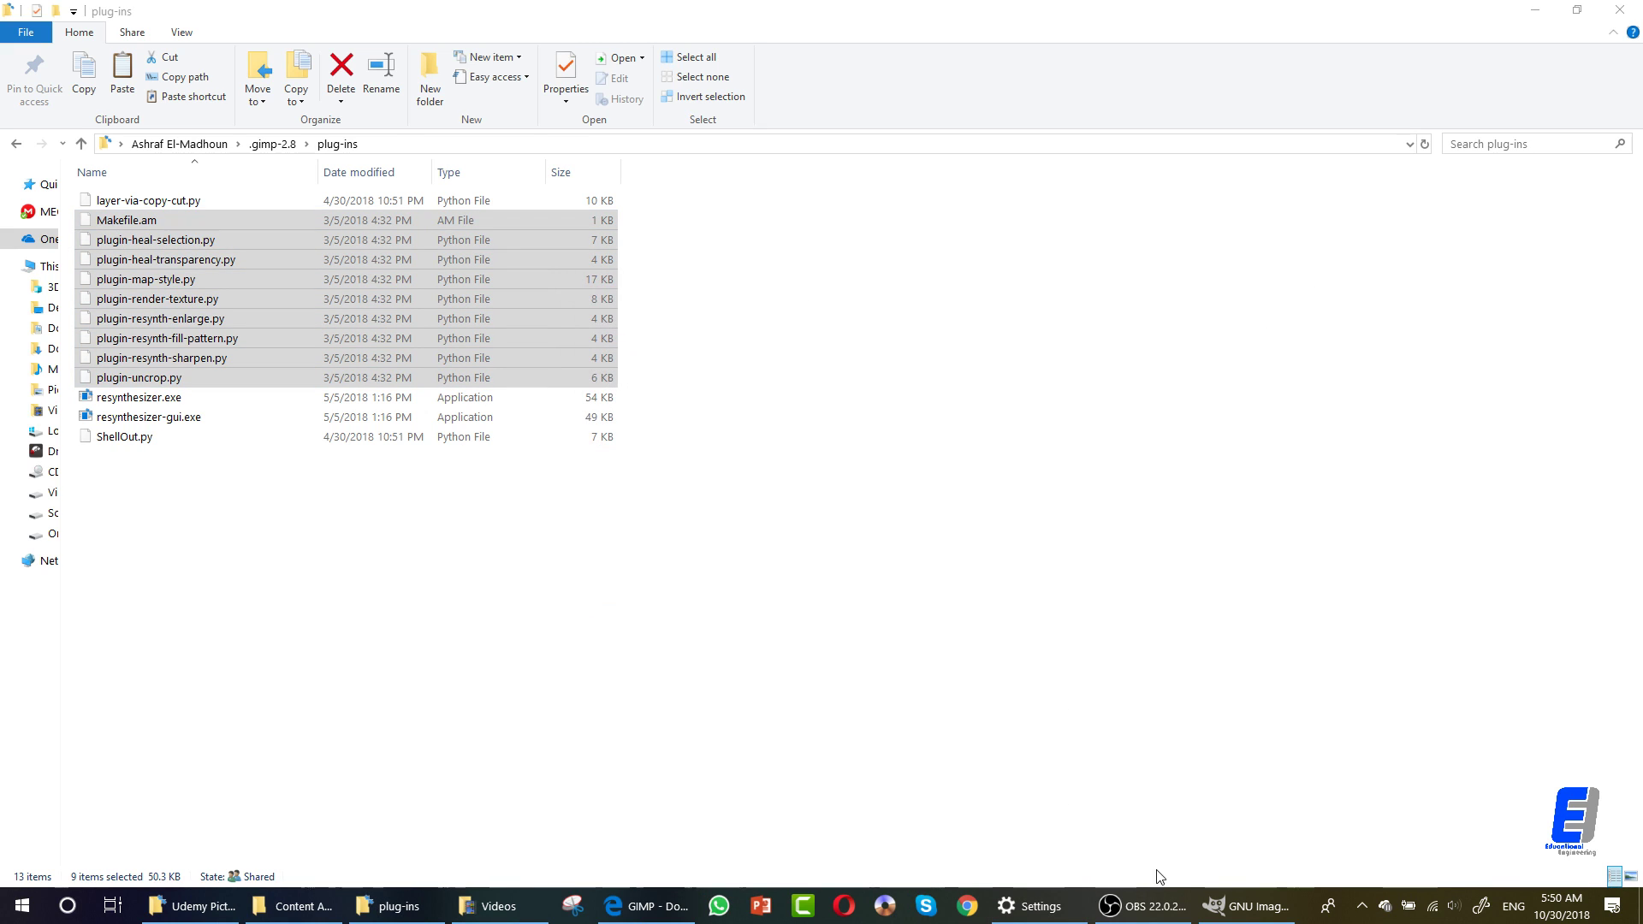
pyautogui.click(396, 906)
pyautogui.hotkey('alt', 'Tab')
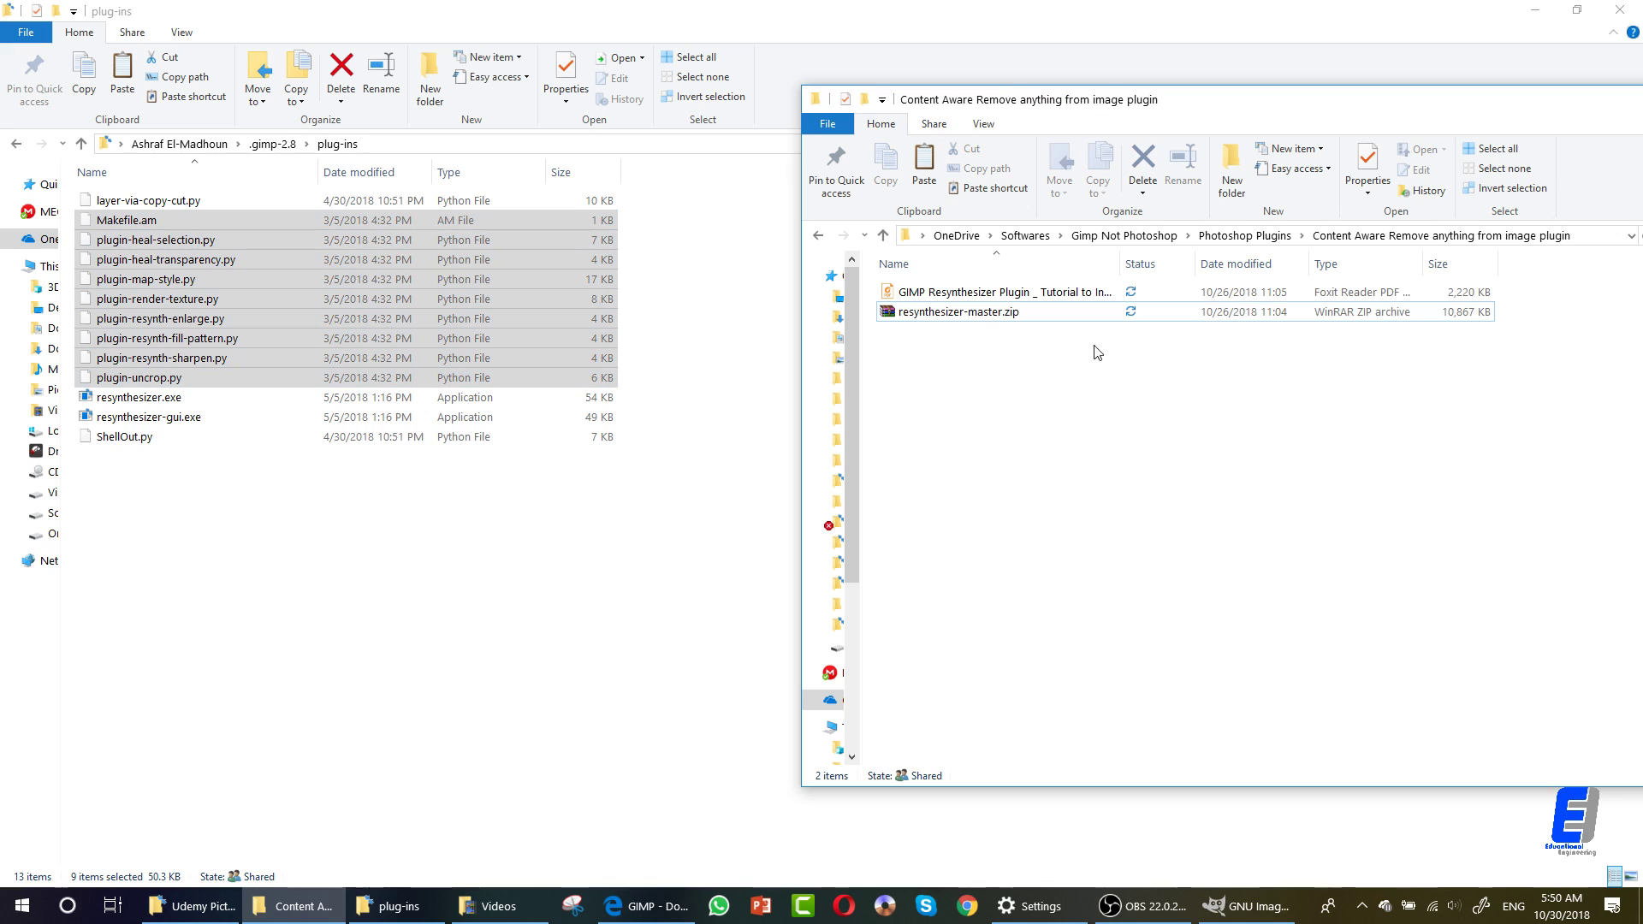
pyautogui.click(1276, 239)
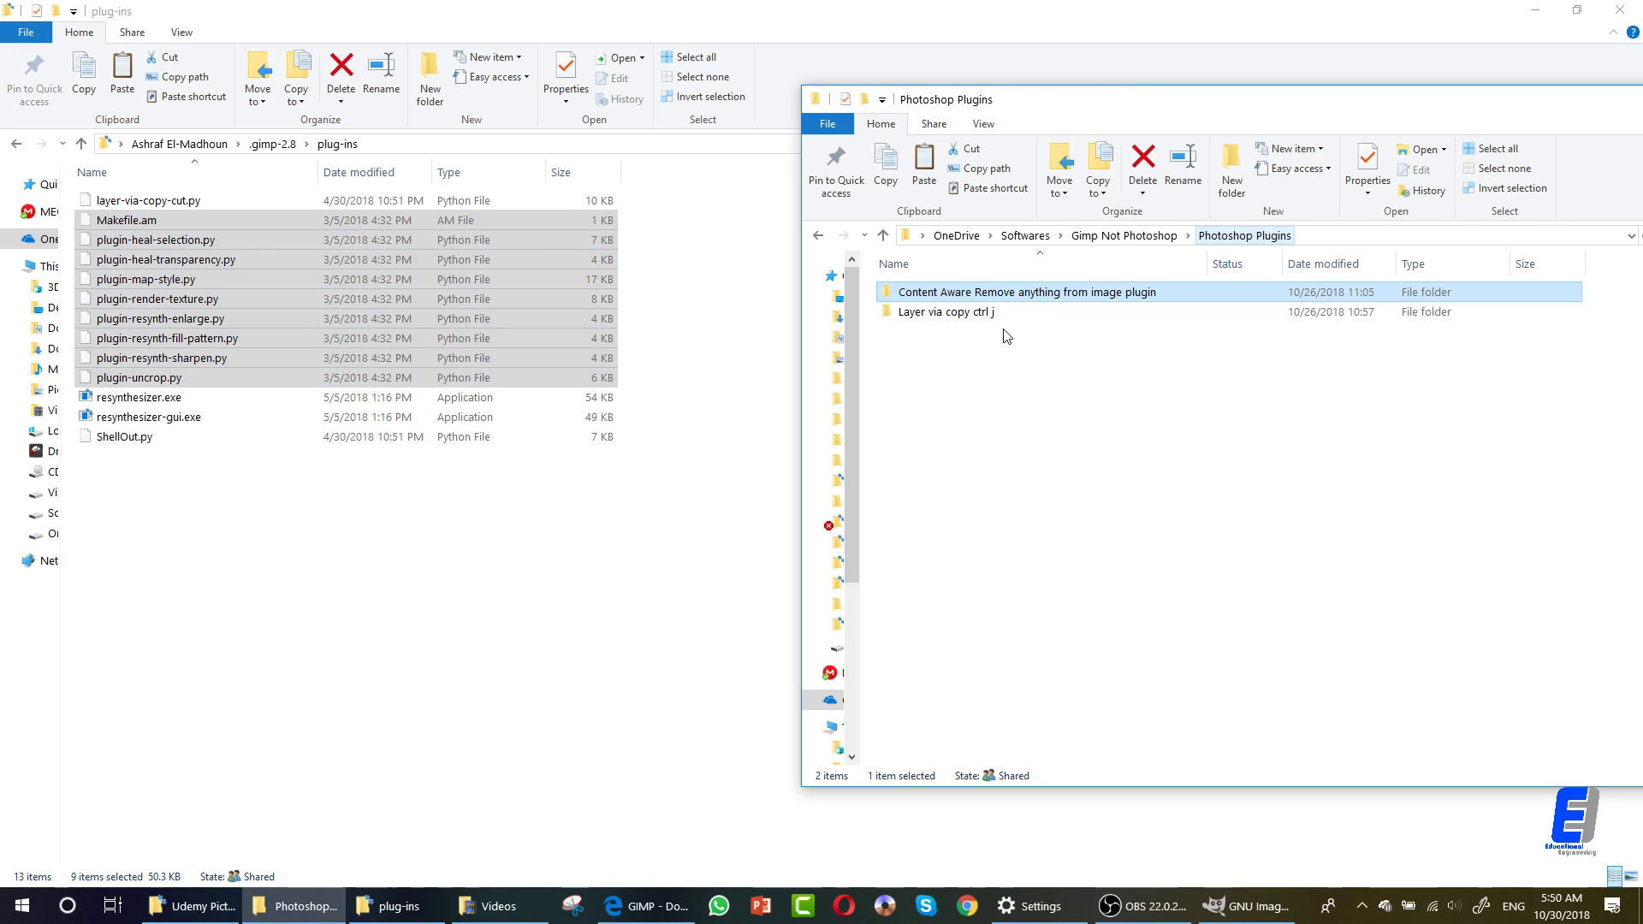
pyautogui.doubleClick(959, 314)
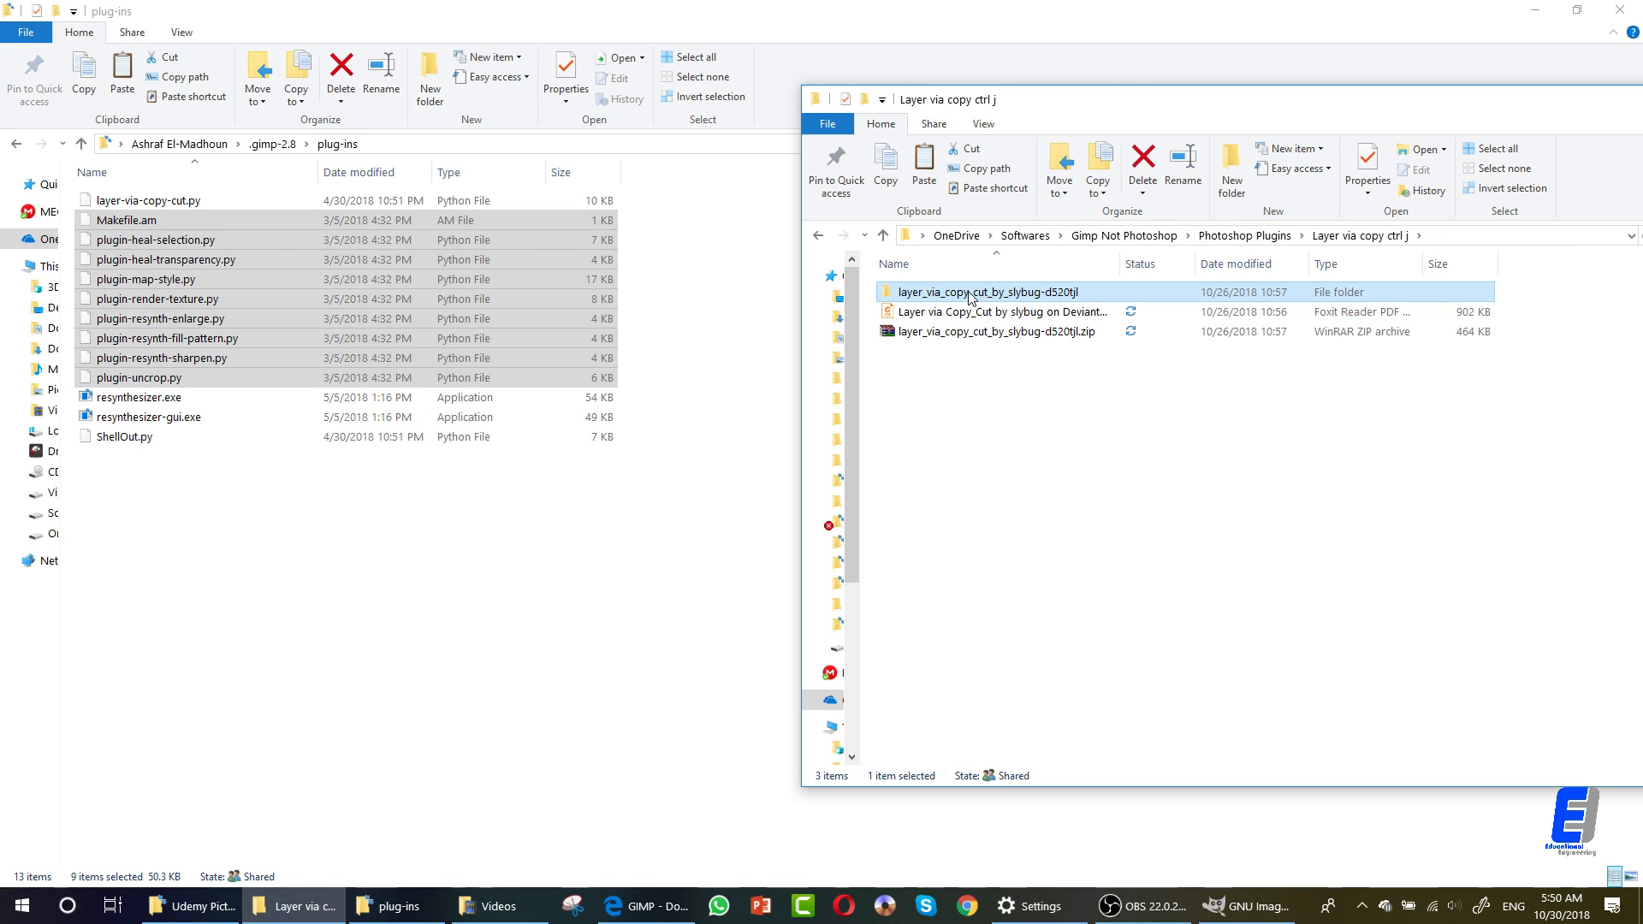
pyautogui.click(957, 334)
pyautogui.doubleClick(957, 334)
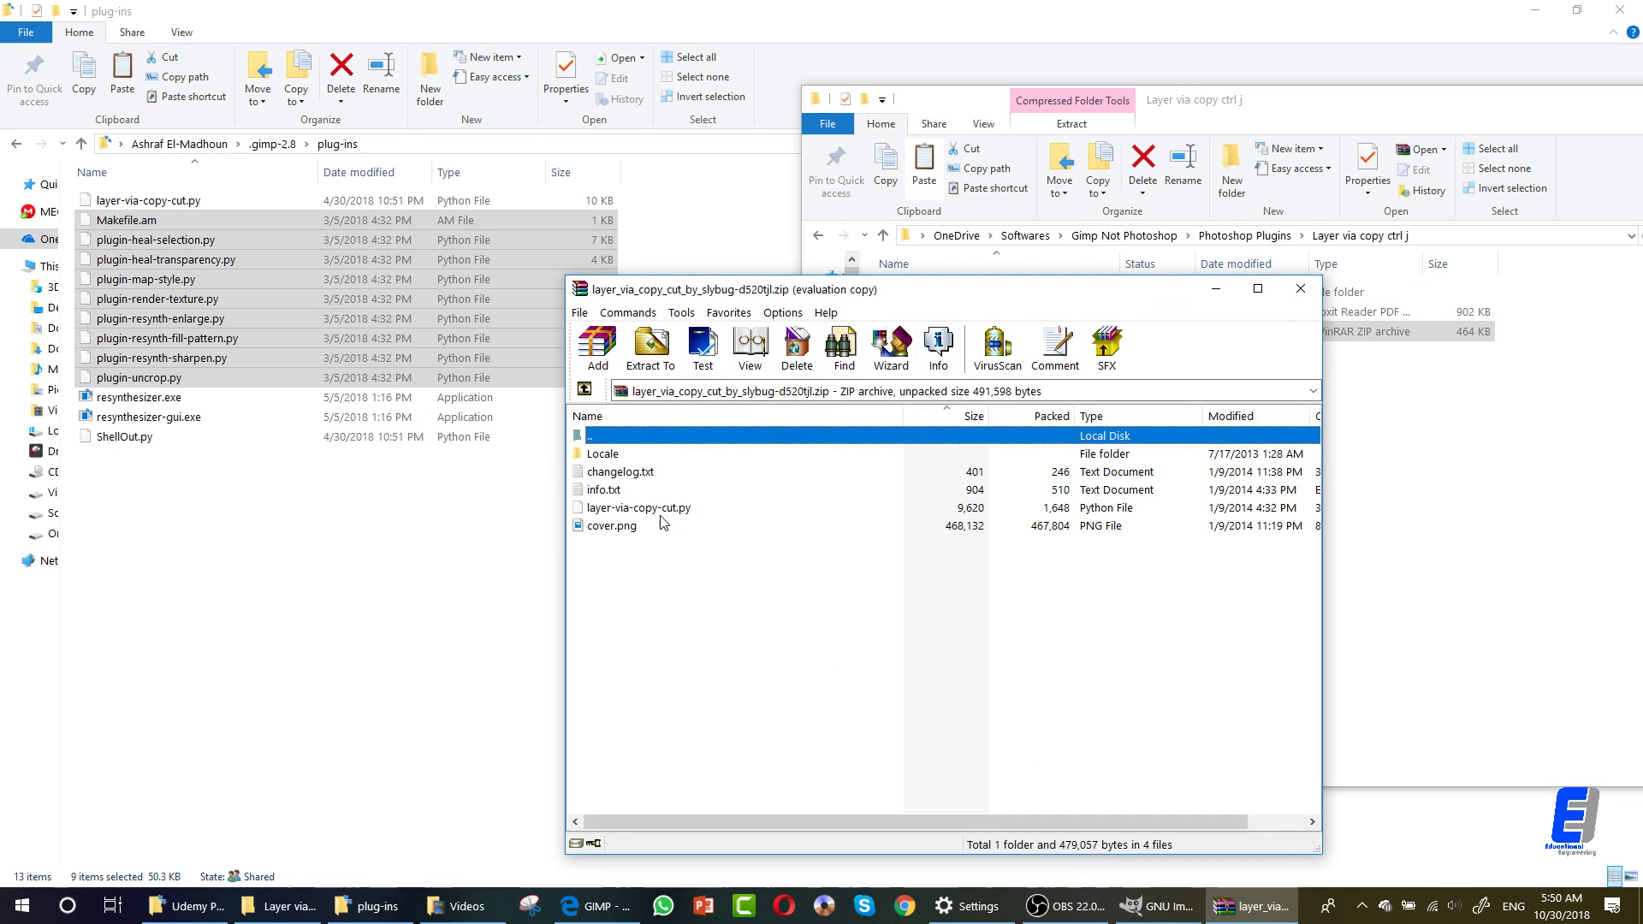
# Drag layer-via-copy-cut.py into plug-ins, replacing the existing copy.
pyautogui.click(1051, 578)
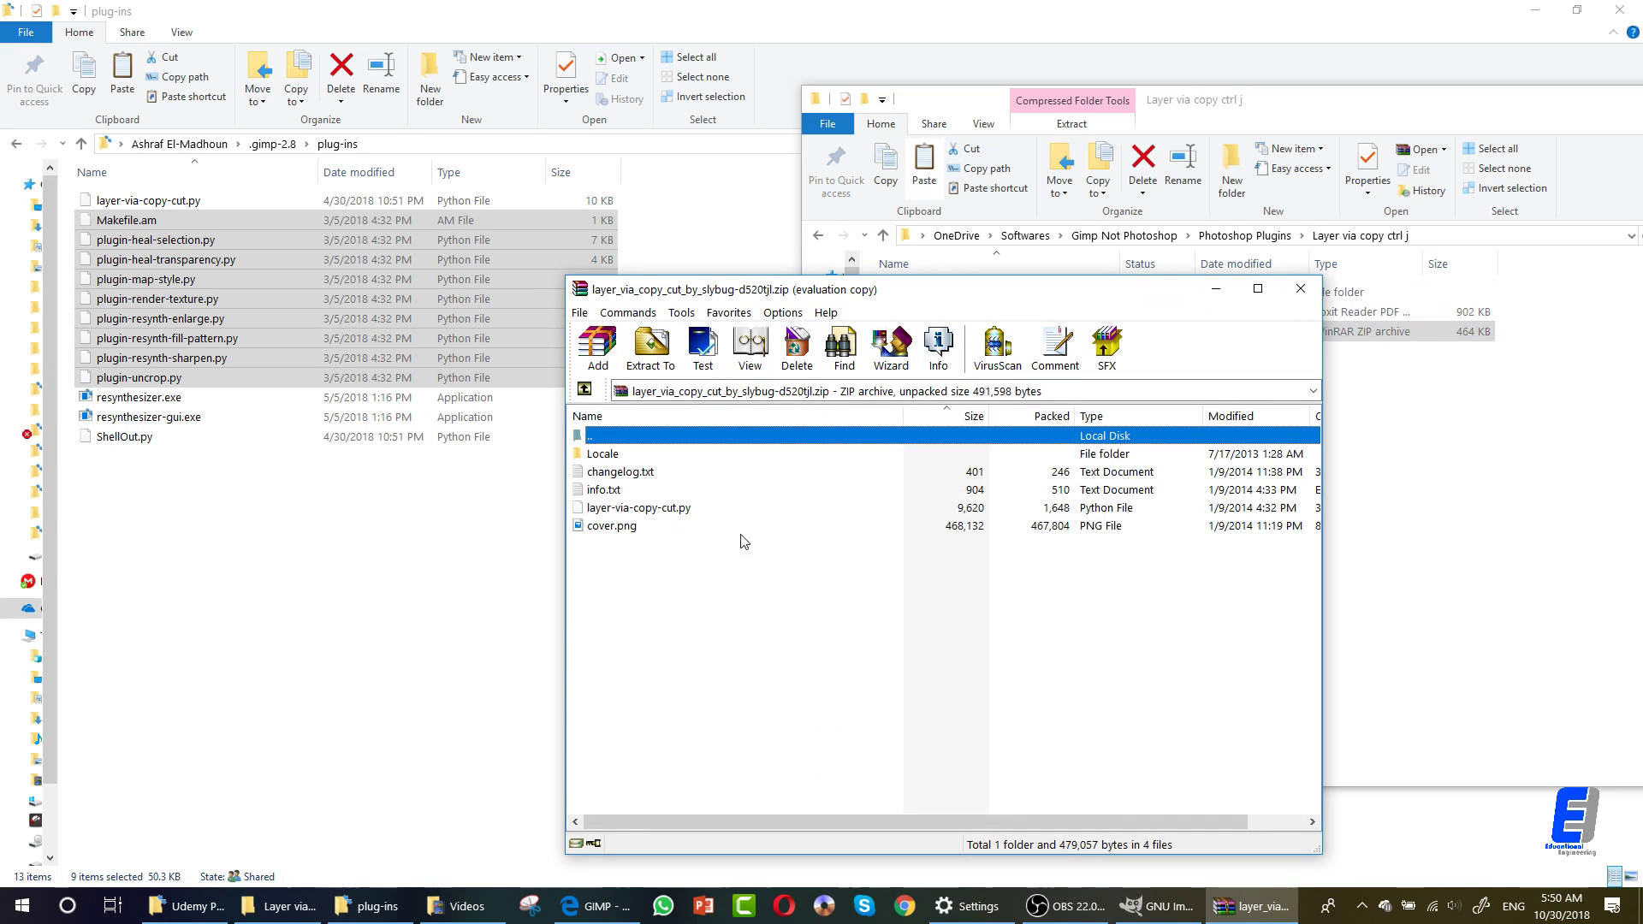
pyautogui.click(685, 509)
pyautogui.moveTo(682, 513); pyautogui.dragTo(339, 516)
pyautogui.click(707, 355)
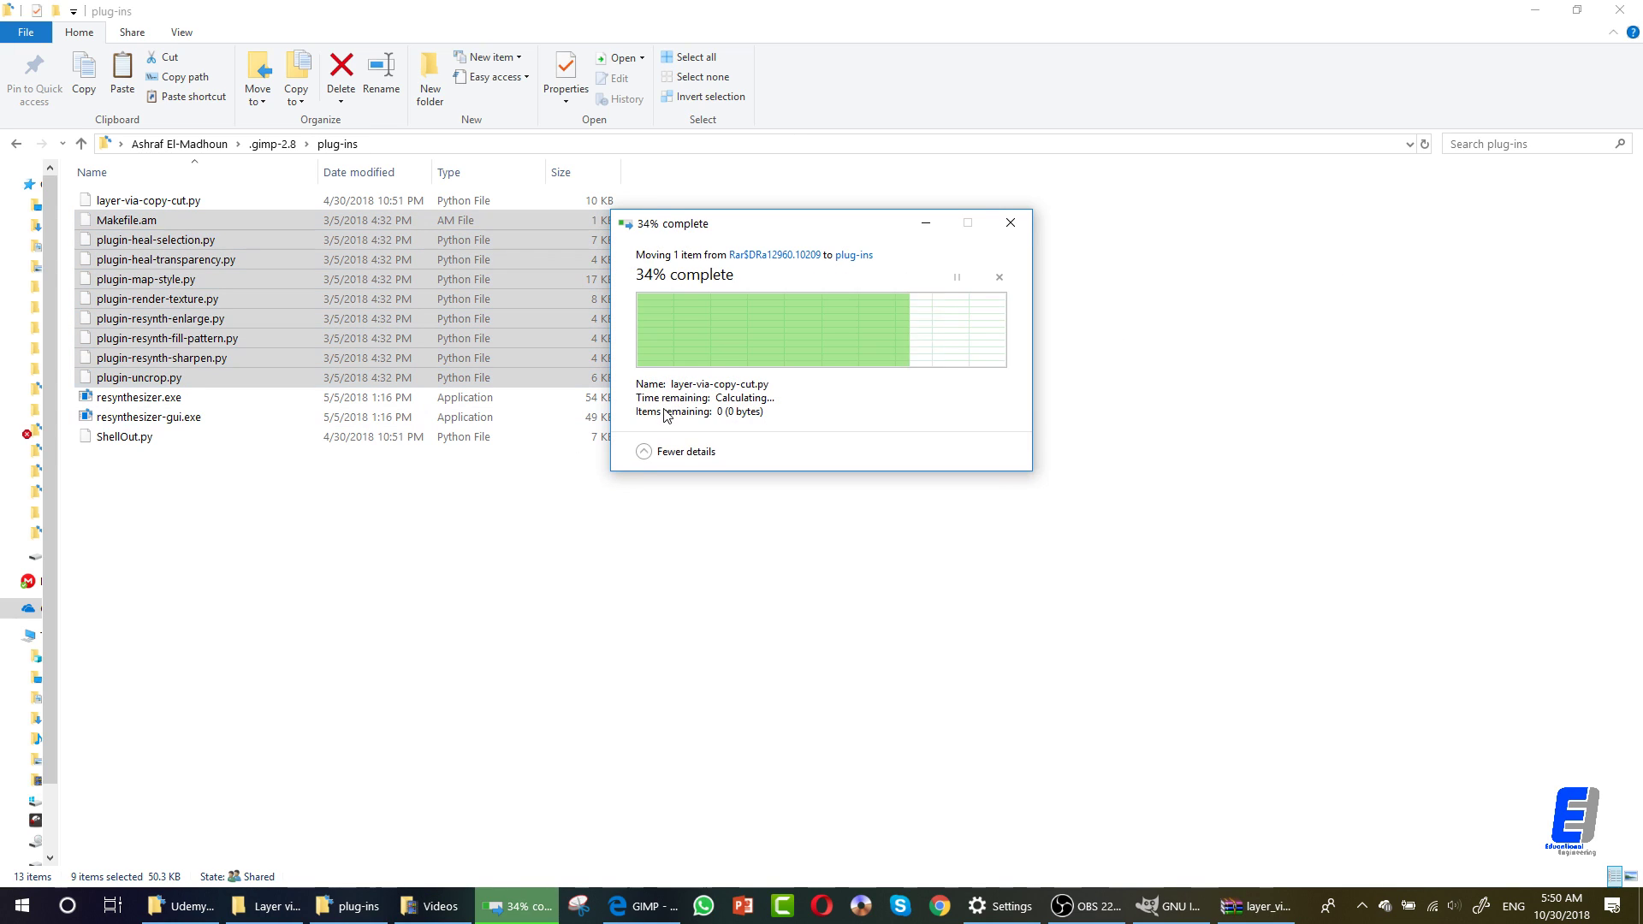
pyautogui.click(601, 505)
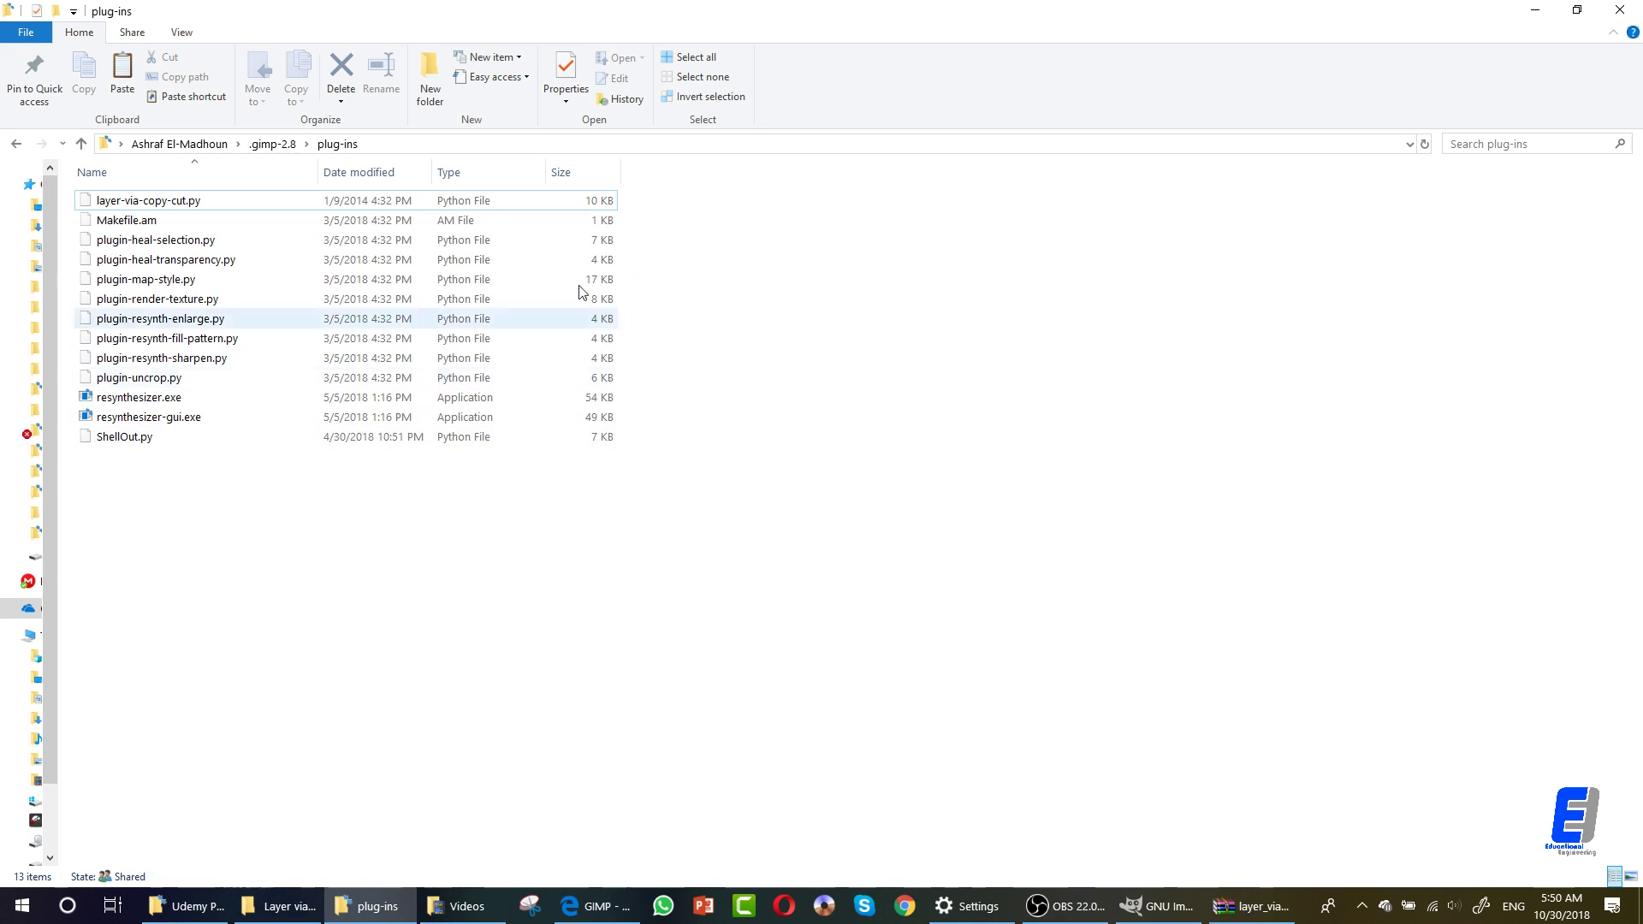
# Close GIMP, relaunch GIMP 2.10 from the Start menu, and close the plug-ins window.
pyautogui.click(1150, 909)
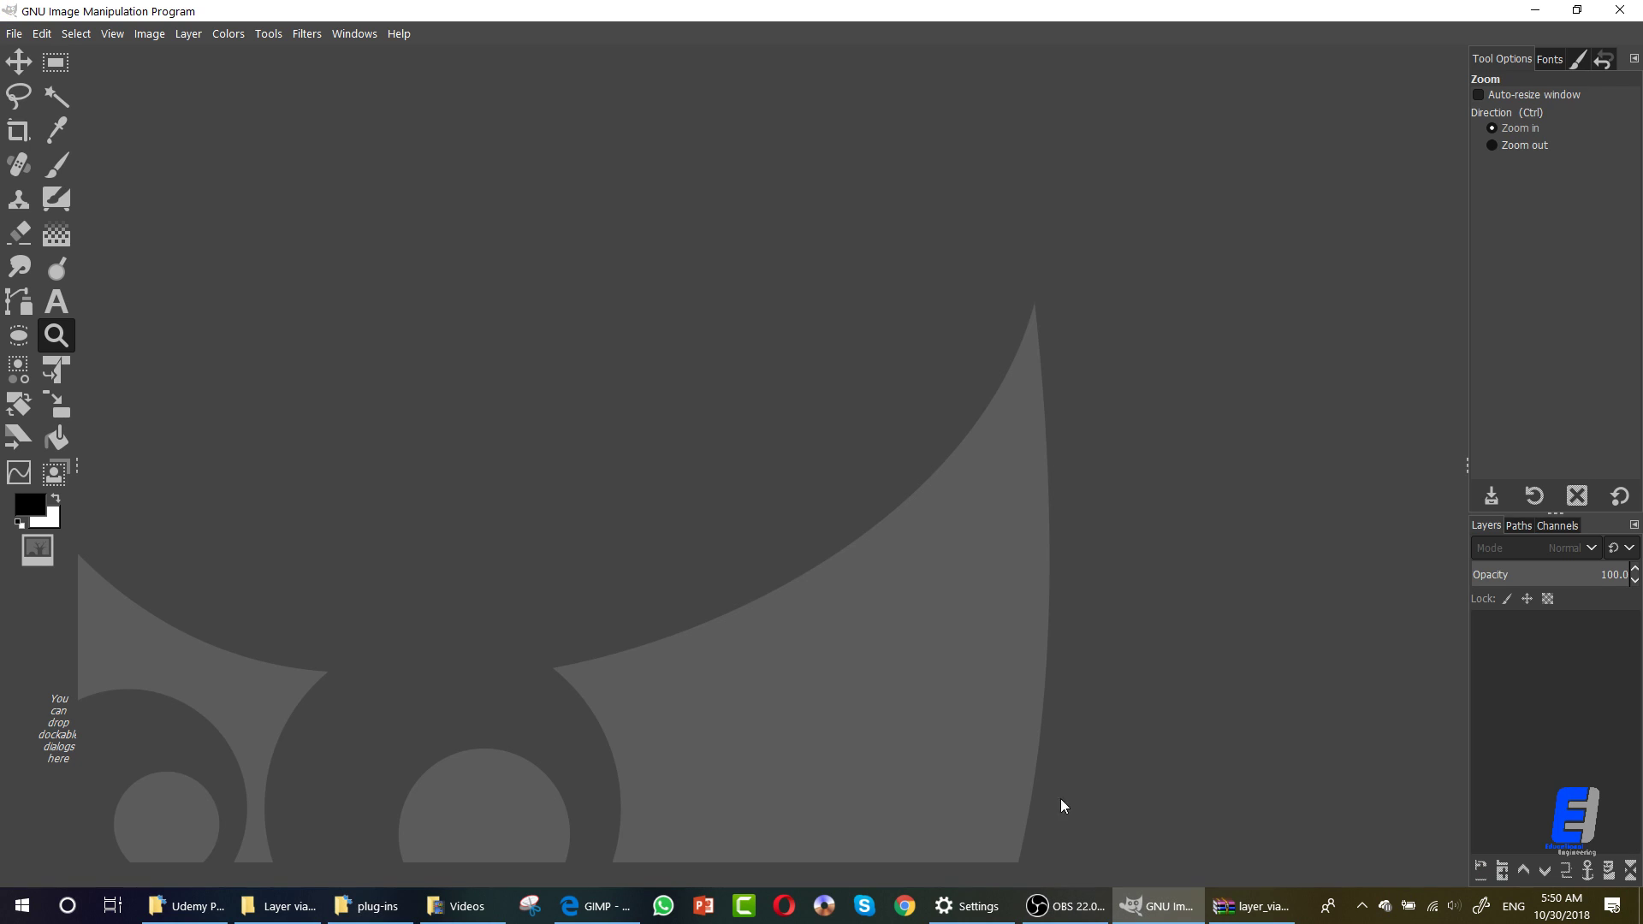
pyautogui.click(1619, 10)
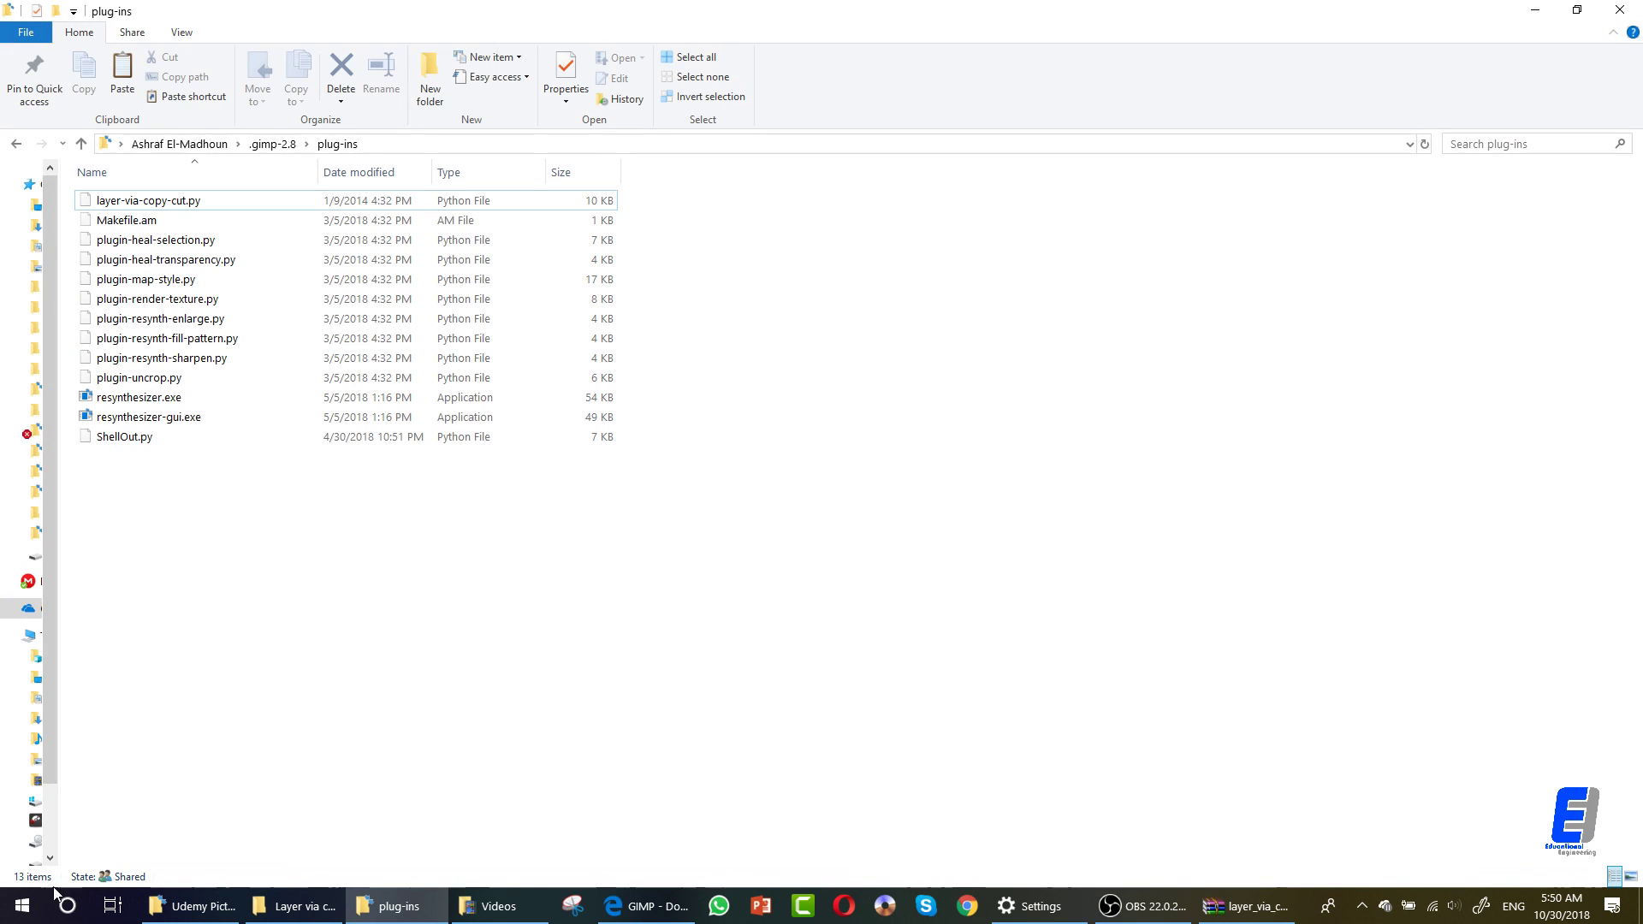
pyautogui.click(23, 905)
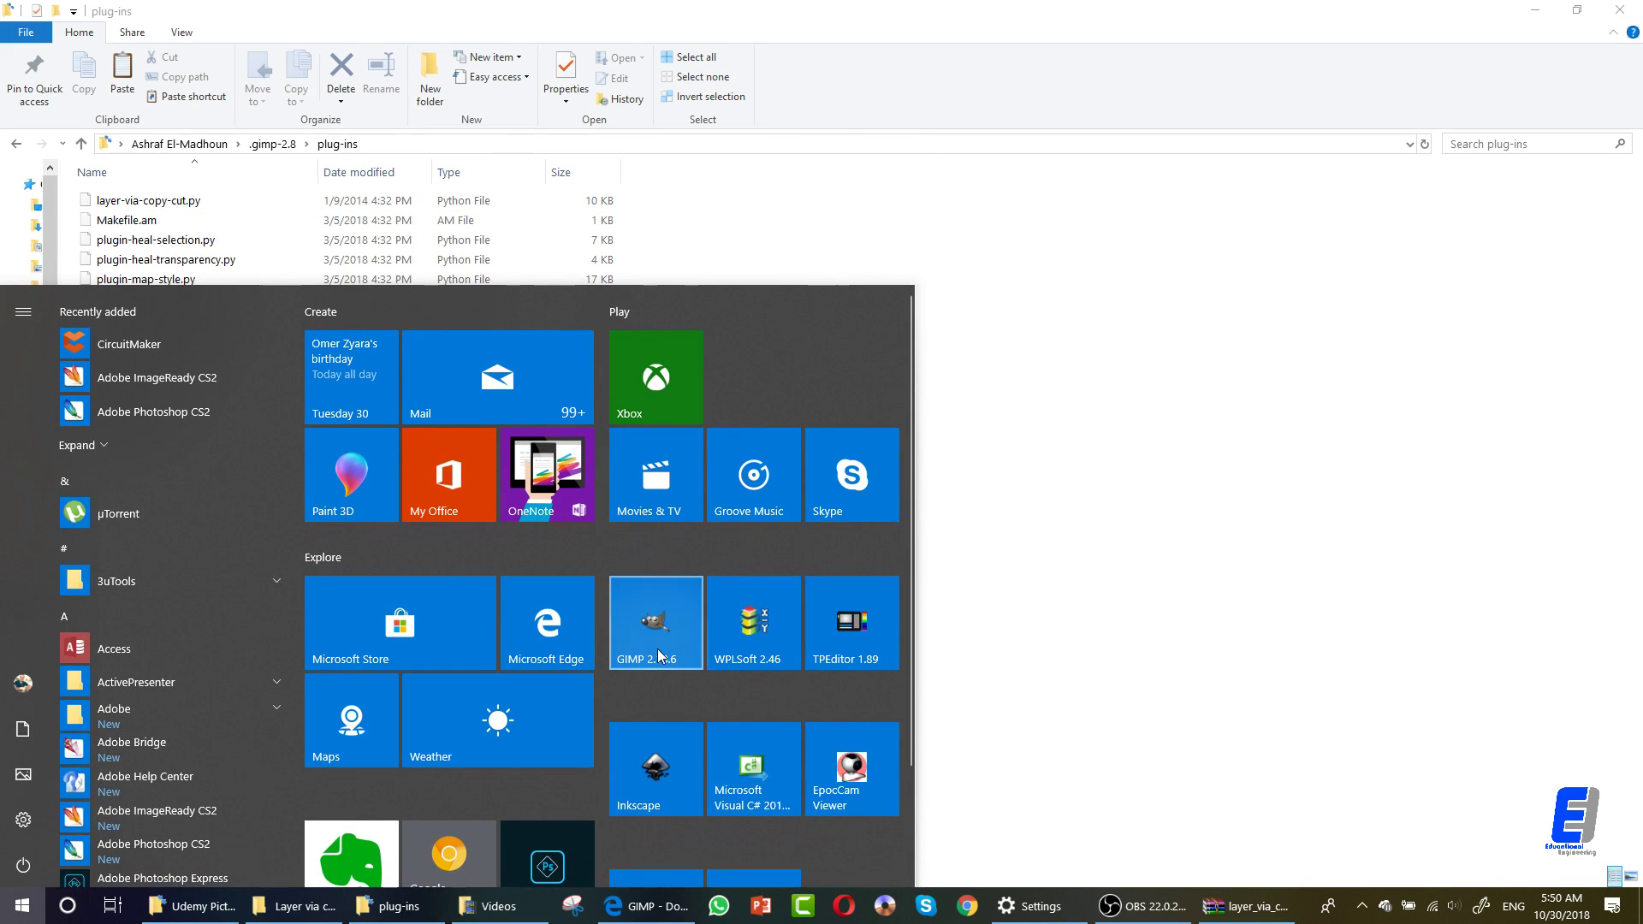
pyautogui.click(657, 649)
pyautogui.click(1577, 11)
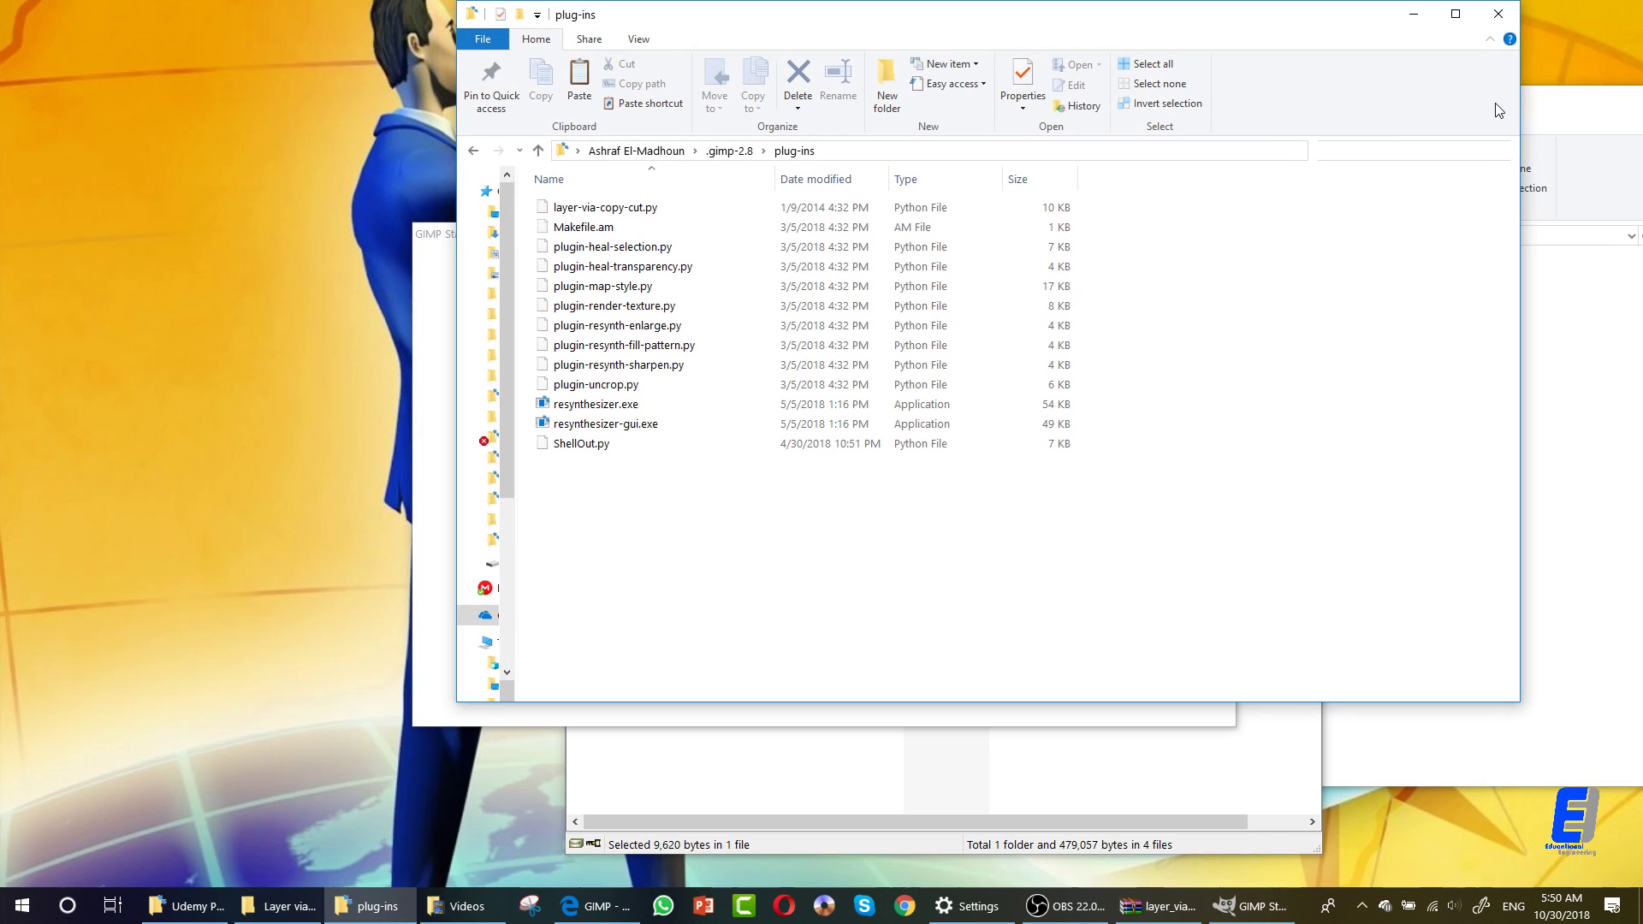
pyautogui.click(1508, 24)
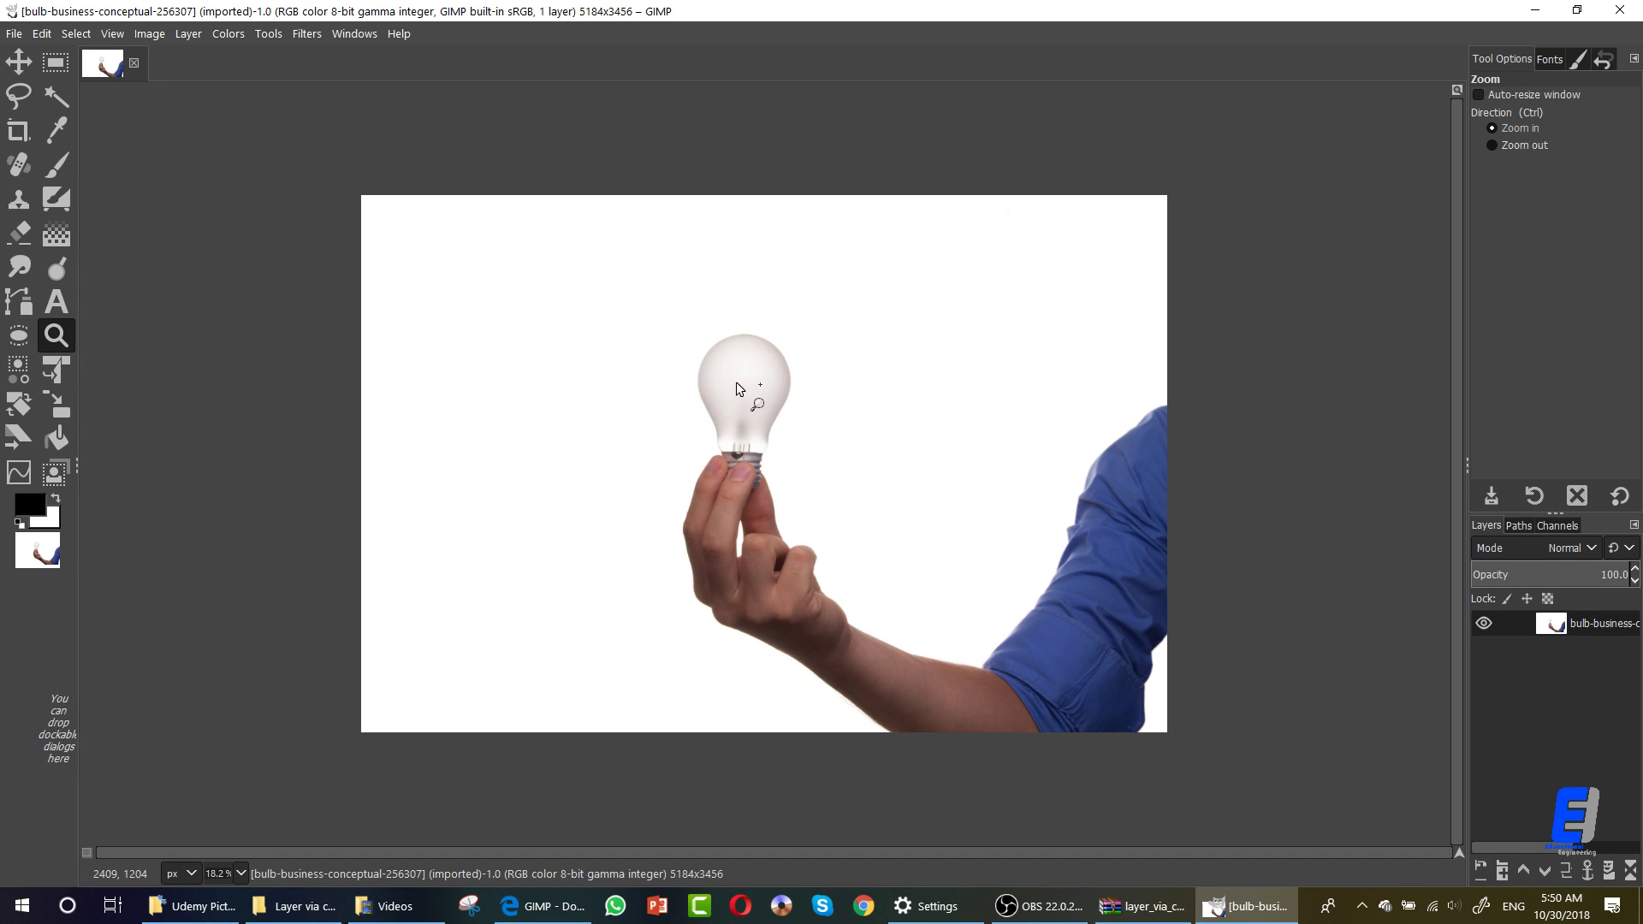
# Use Fuzzy Select to select only the light bulb in the photo.
pyautogui.click(57, 97)
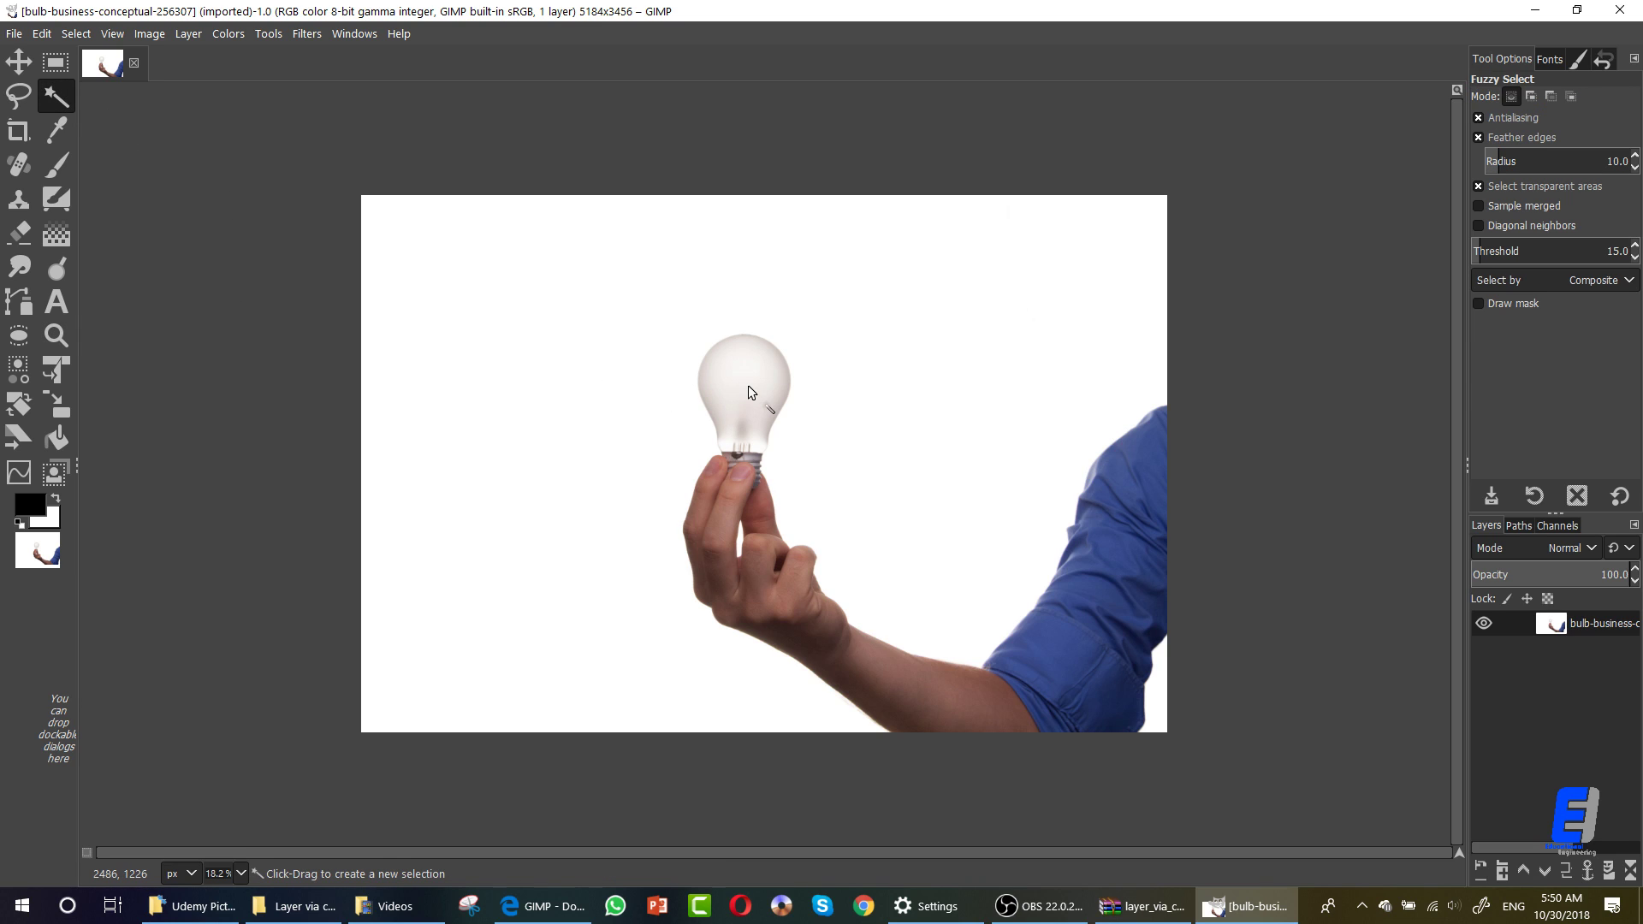
pyautogui.click(778, 371)
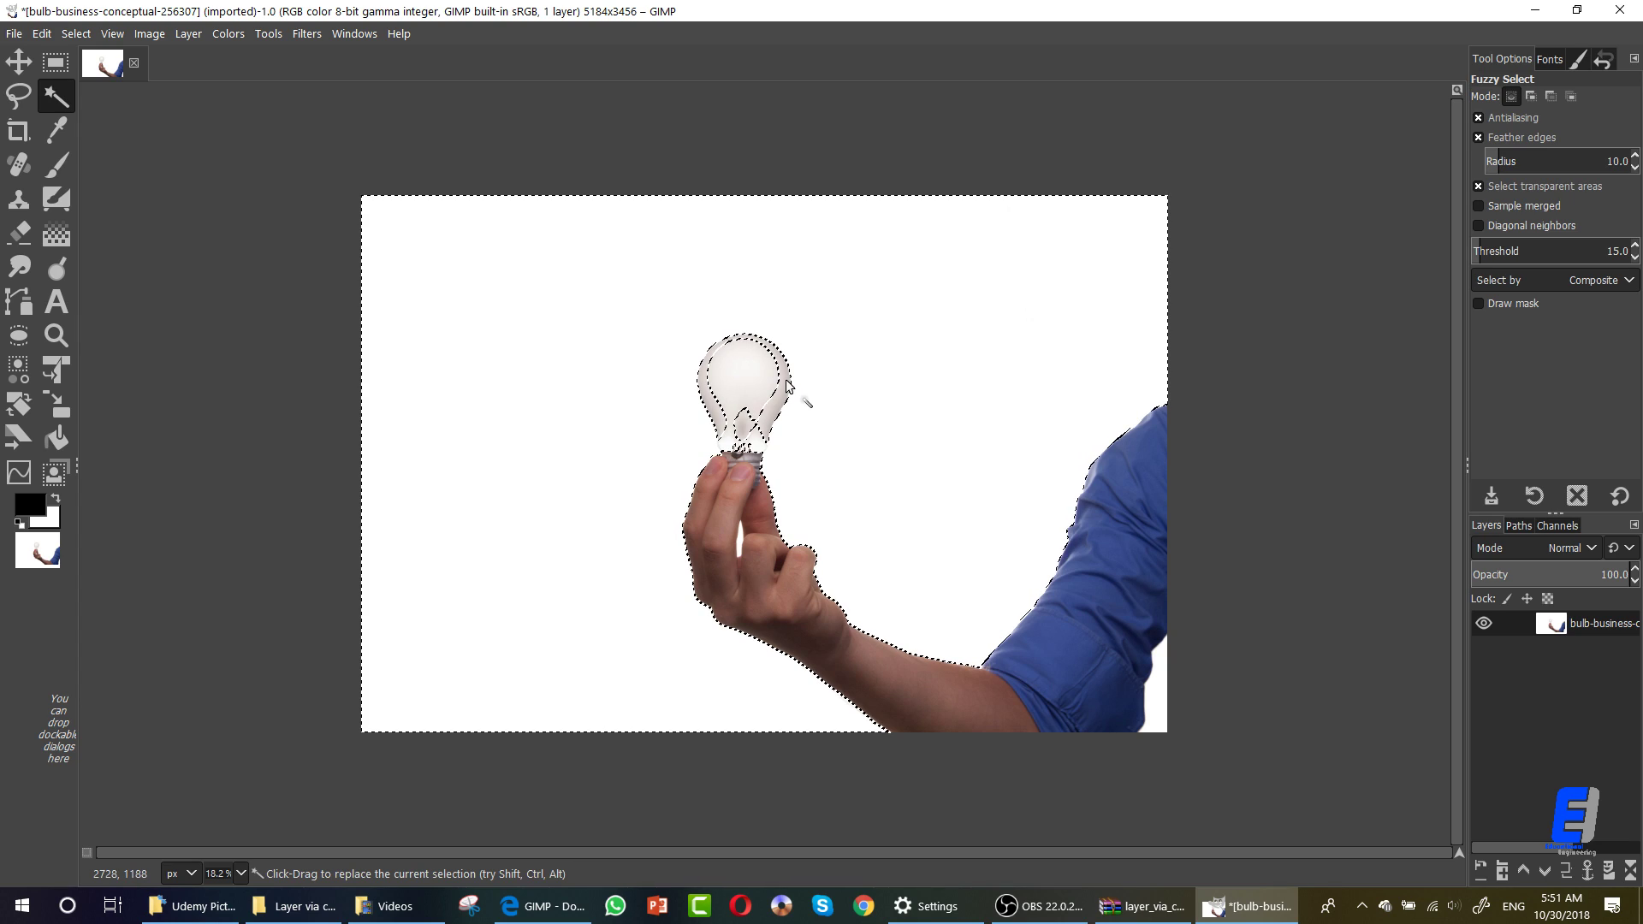
pyautogui.click(763, 404)
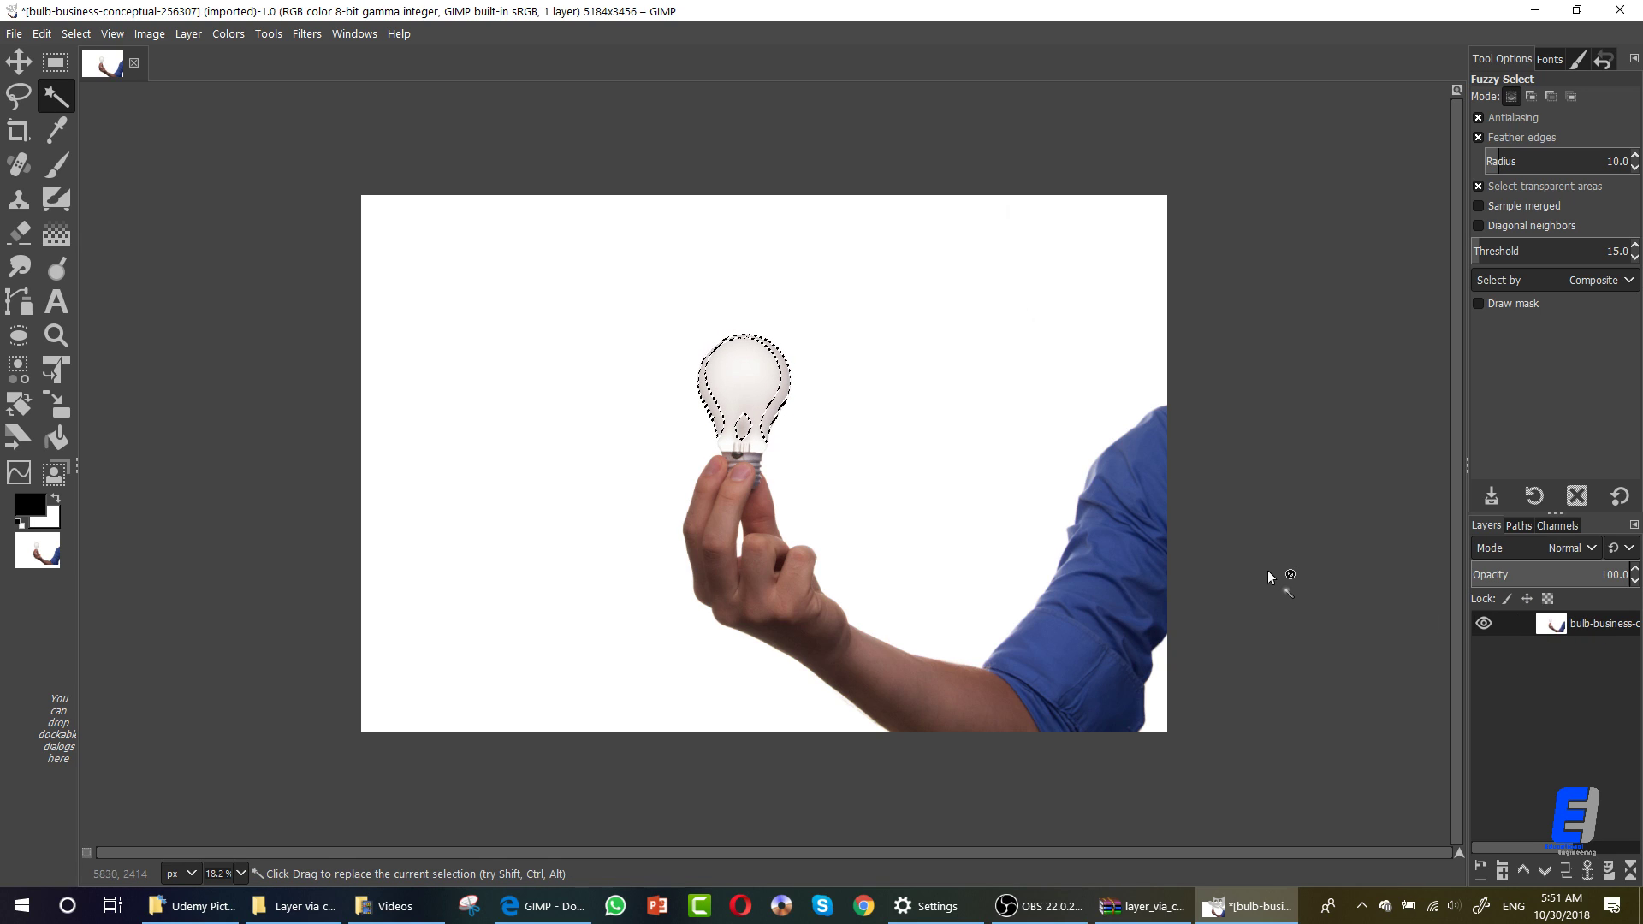
# Copy the bulb to a new layer with Ctrl+J and view it with the photo layer hidden.
pyautogui.hotkey('ctrl', 'j')
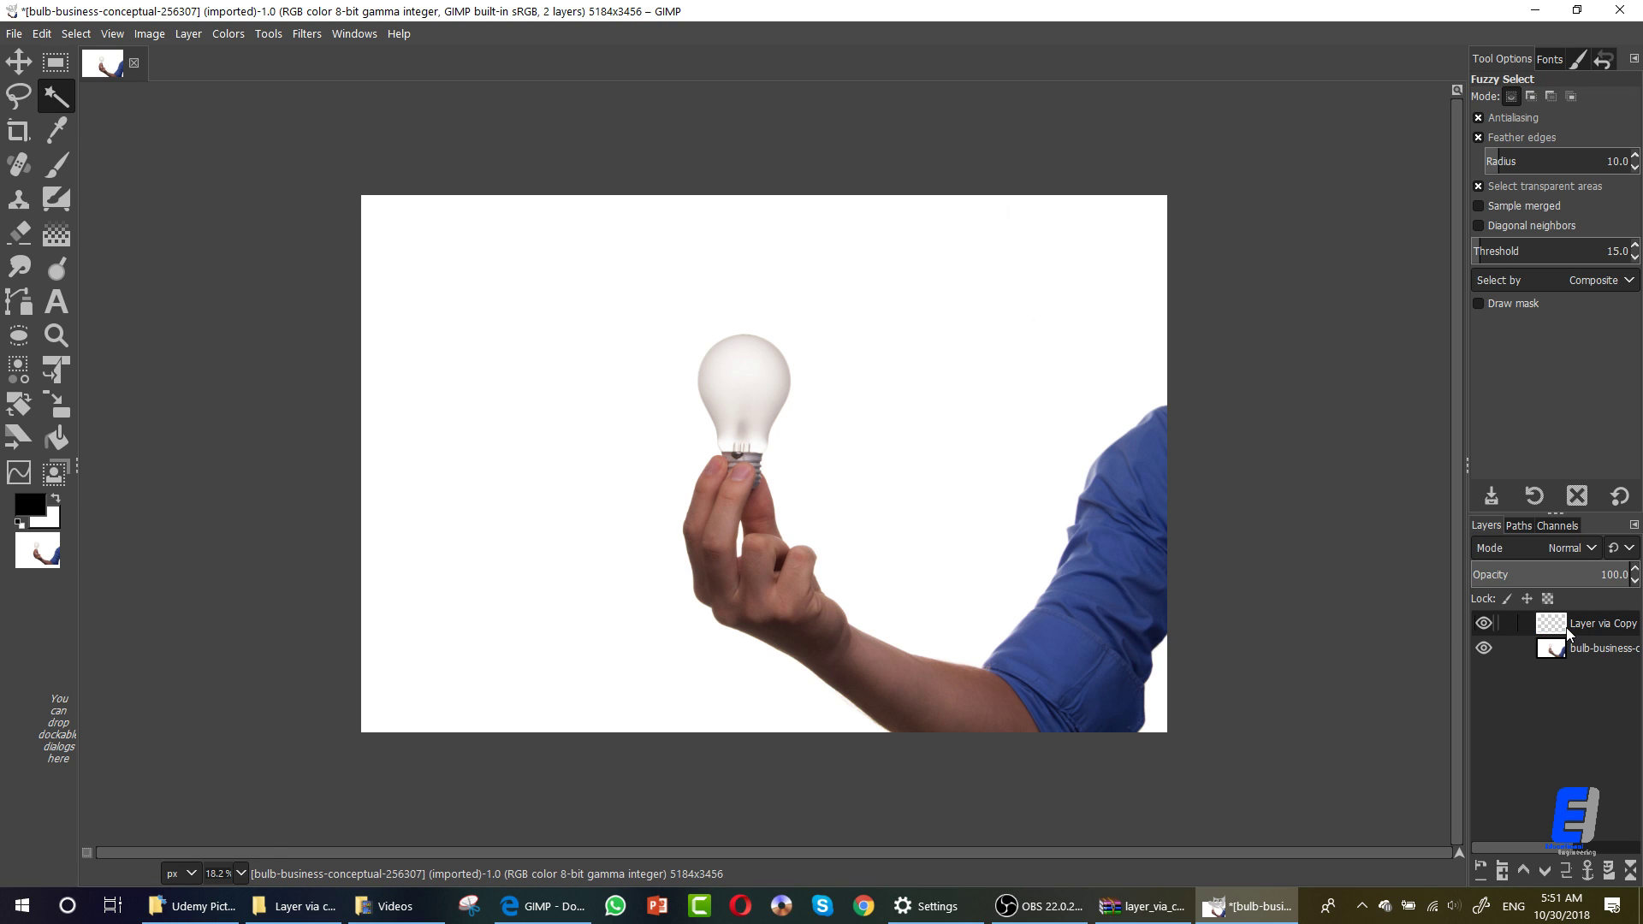
pyautogui.rightClick(1569, 626)
pyautogui.click(1580, 626)
pyautogui.click(1485, 648)
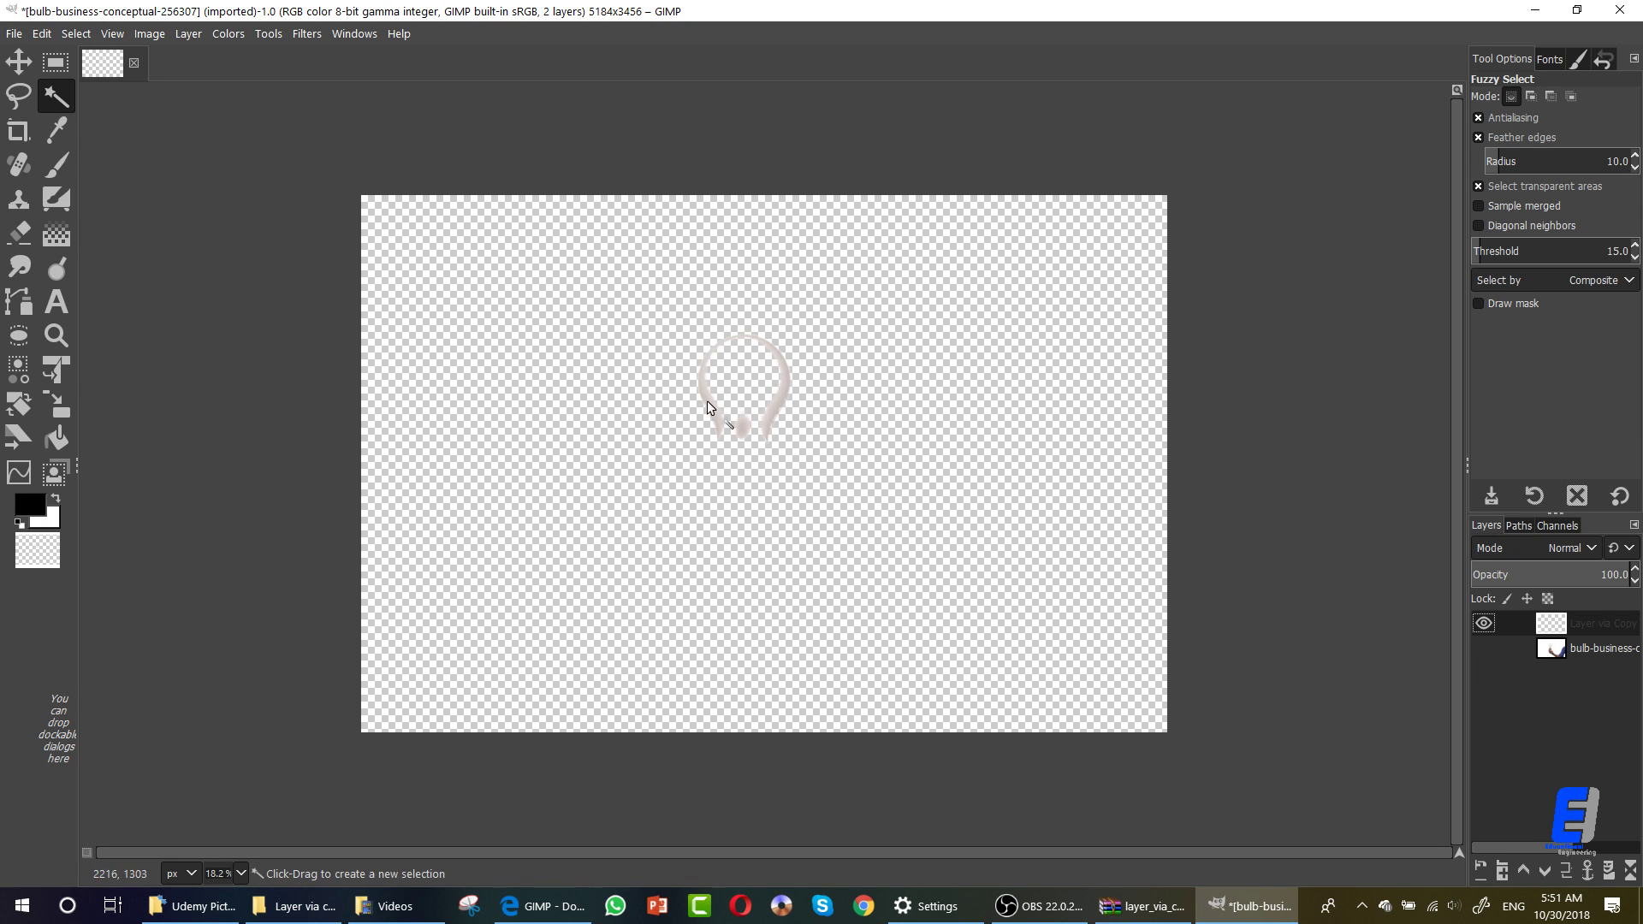
pyautogui.click(1486, 648)
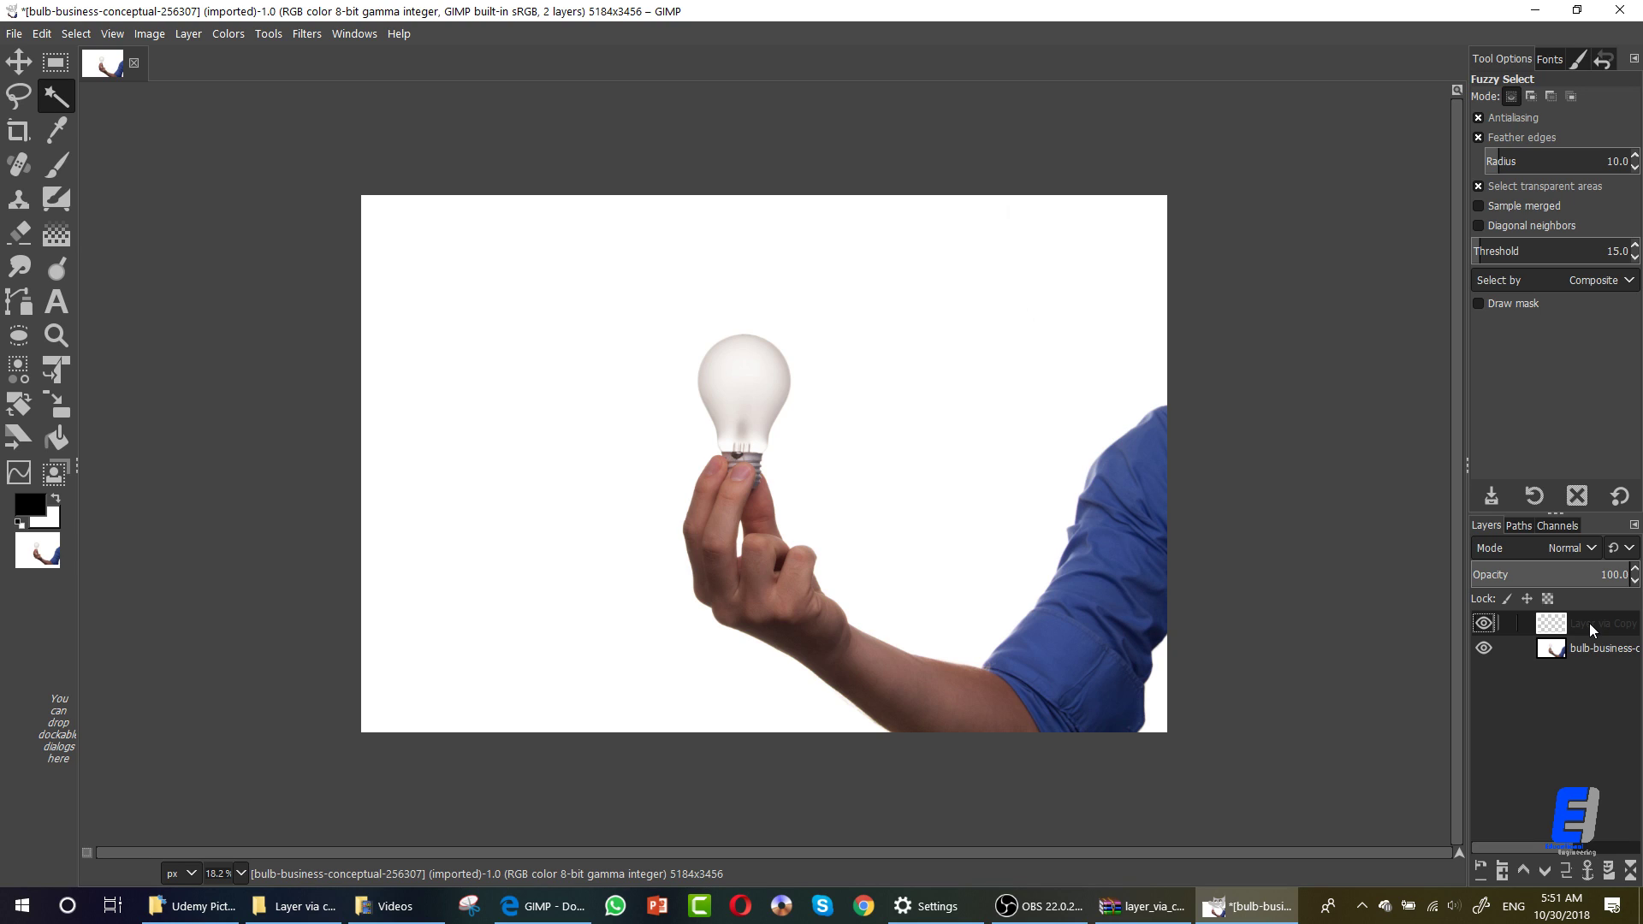
# Delete the Layer via Copy layer and fuzzy-select the bulb again.
pyautogui.rightClick(1589, 623)
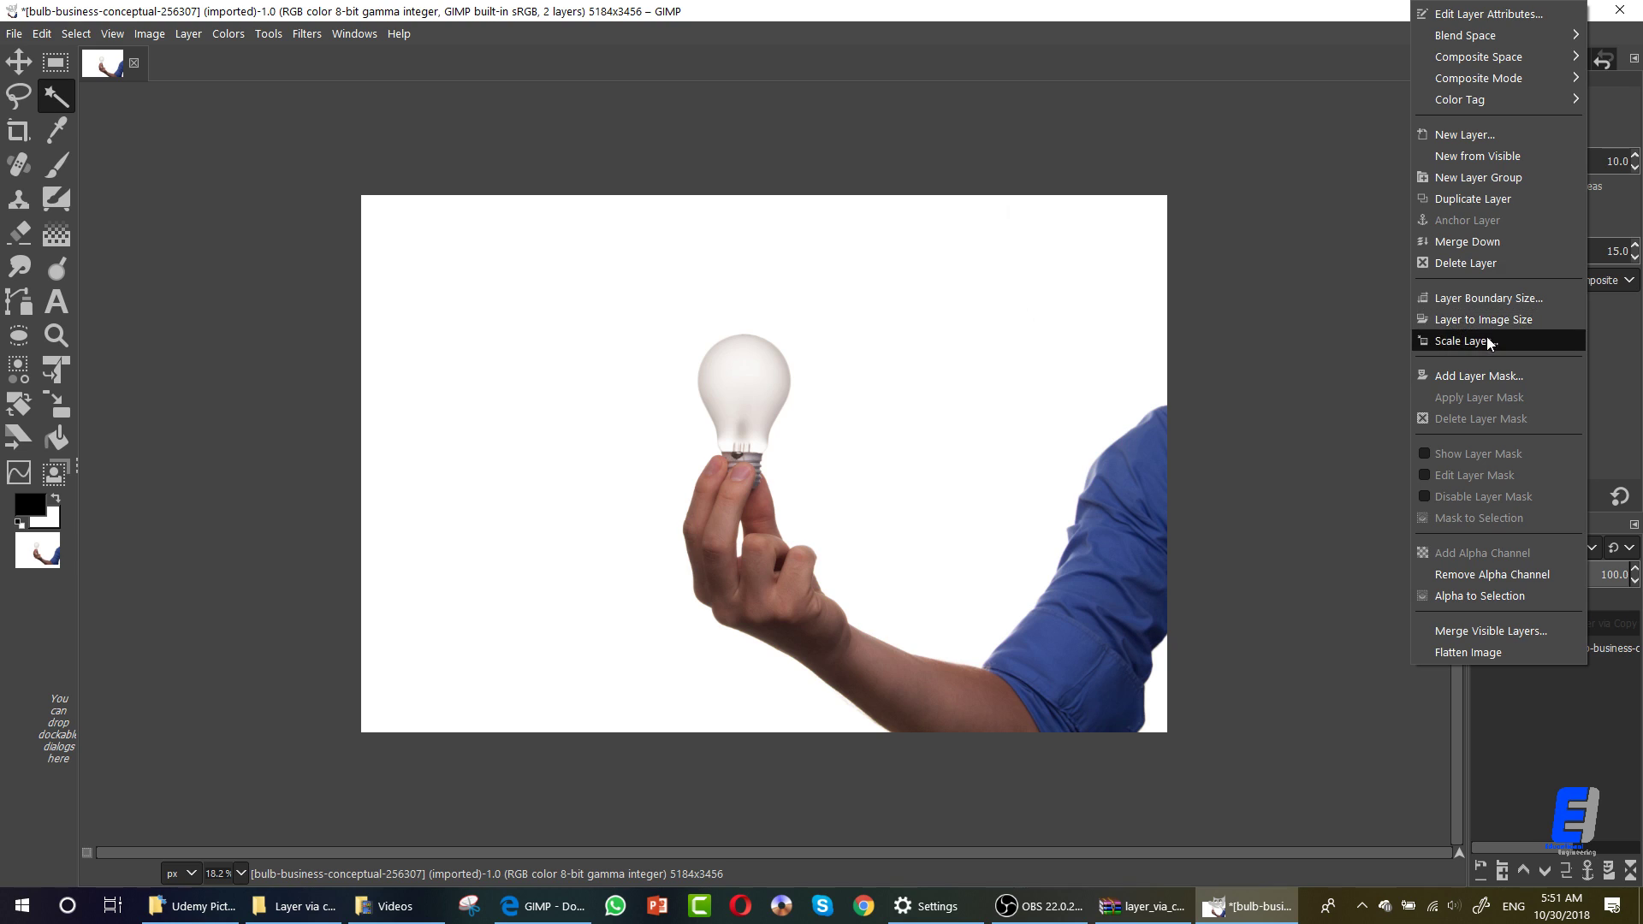
pyautogui.click(1487, 261)
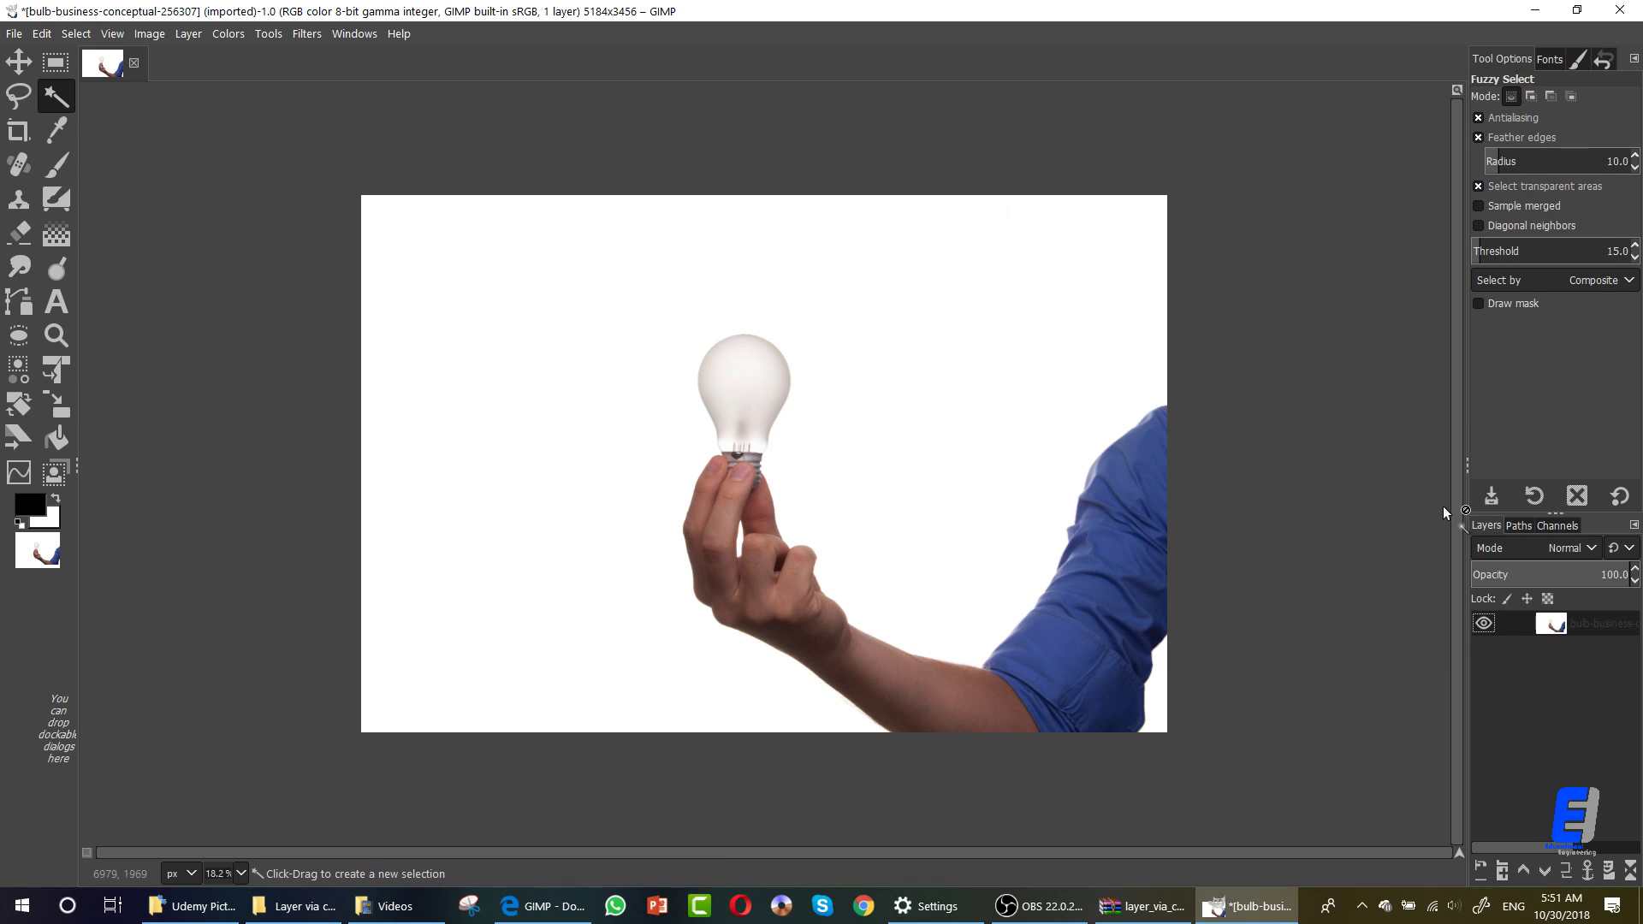
pyautogui.click(782, 378)
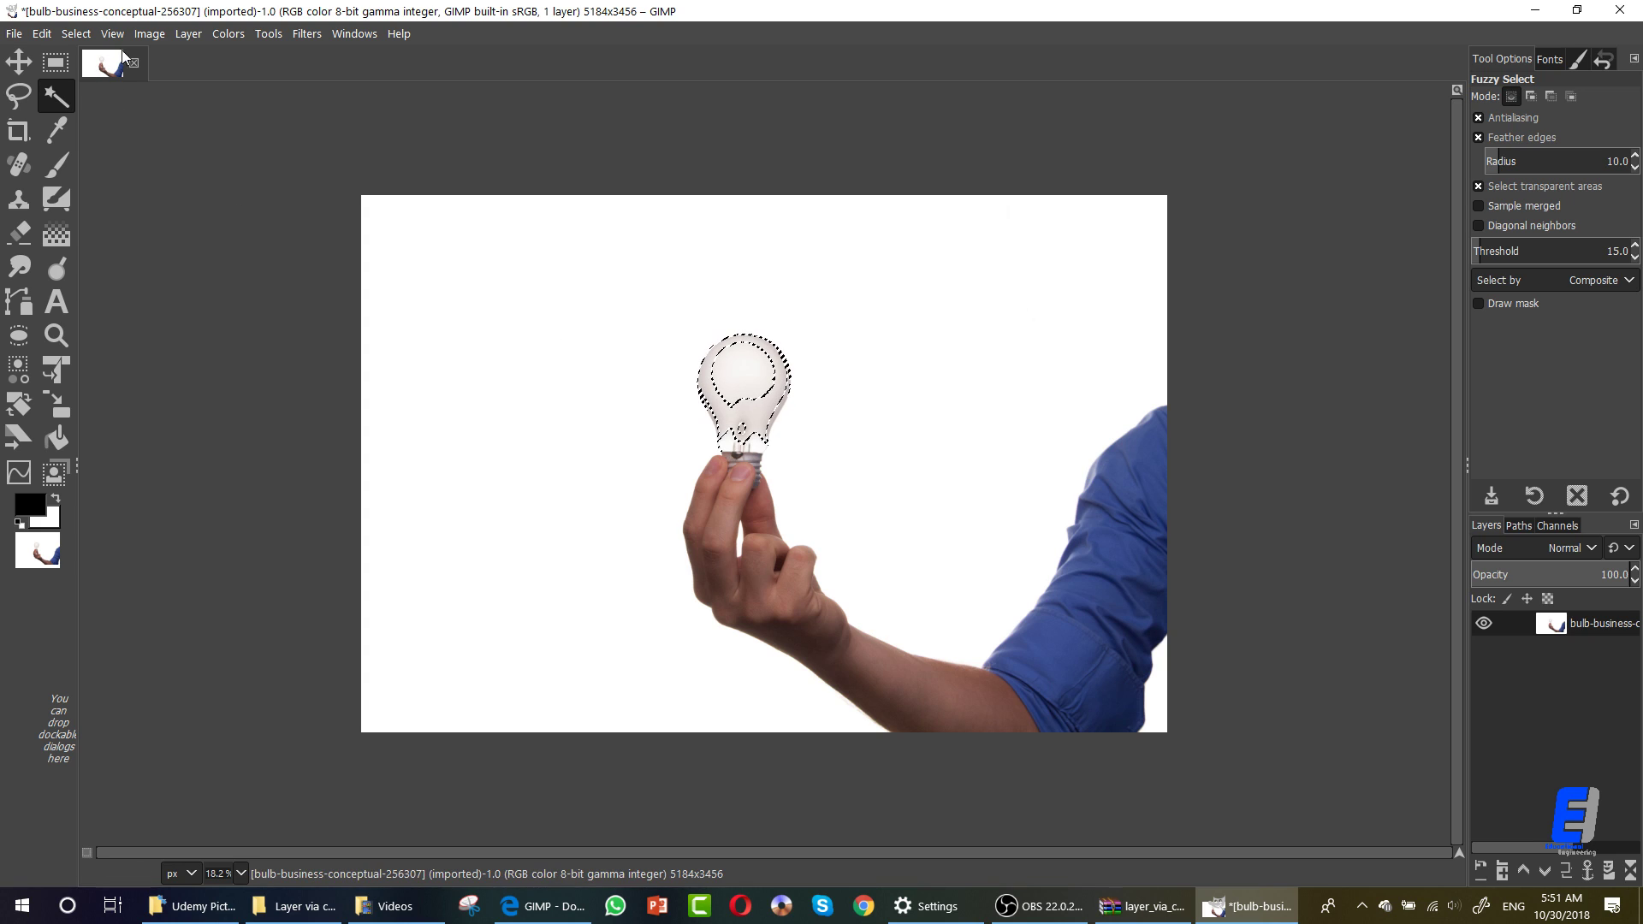
# Make a second Layer via Copy of the bulb, view it alone, then delete it.
pyautogui.click(289, 909)
pyautogui.click(289, 909)
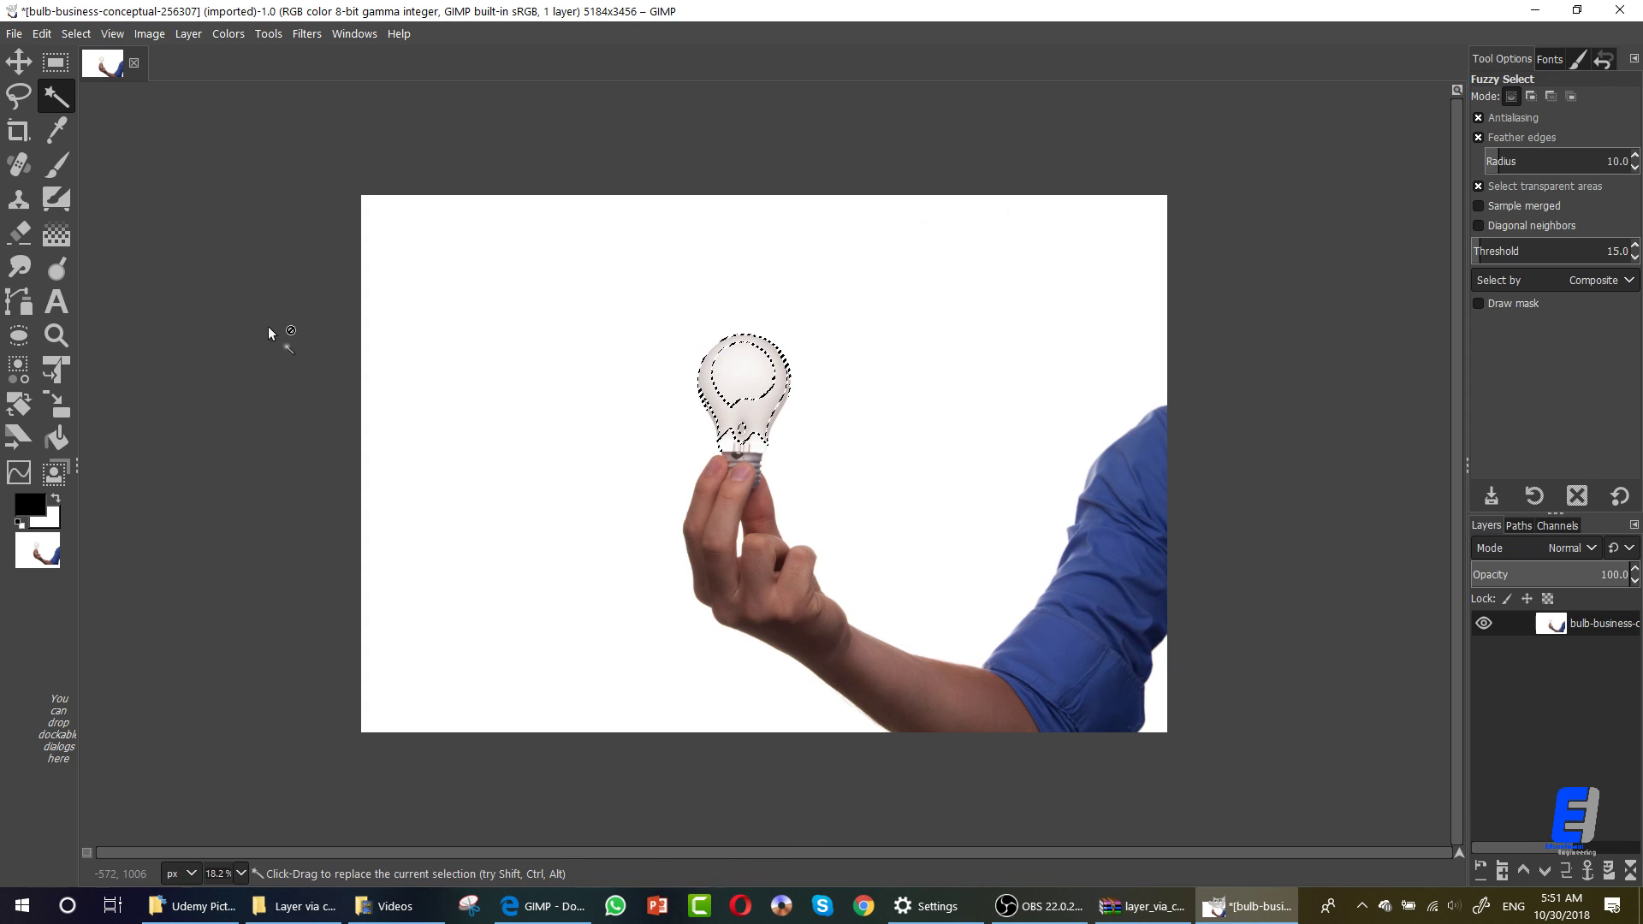
pyautogui.click(191, 38)
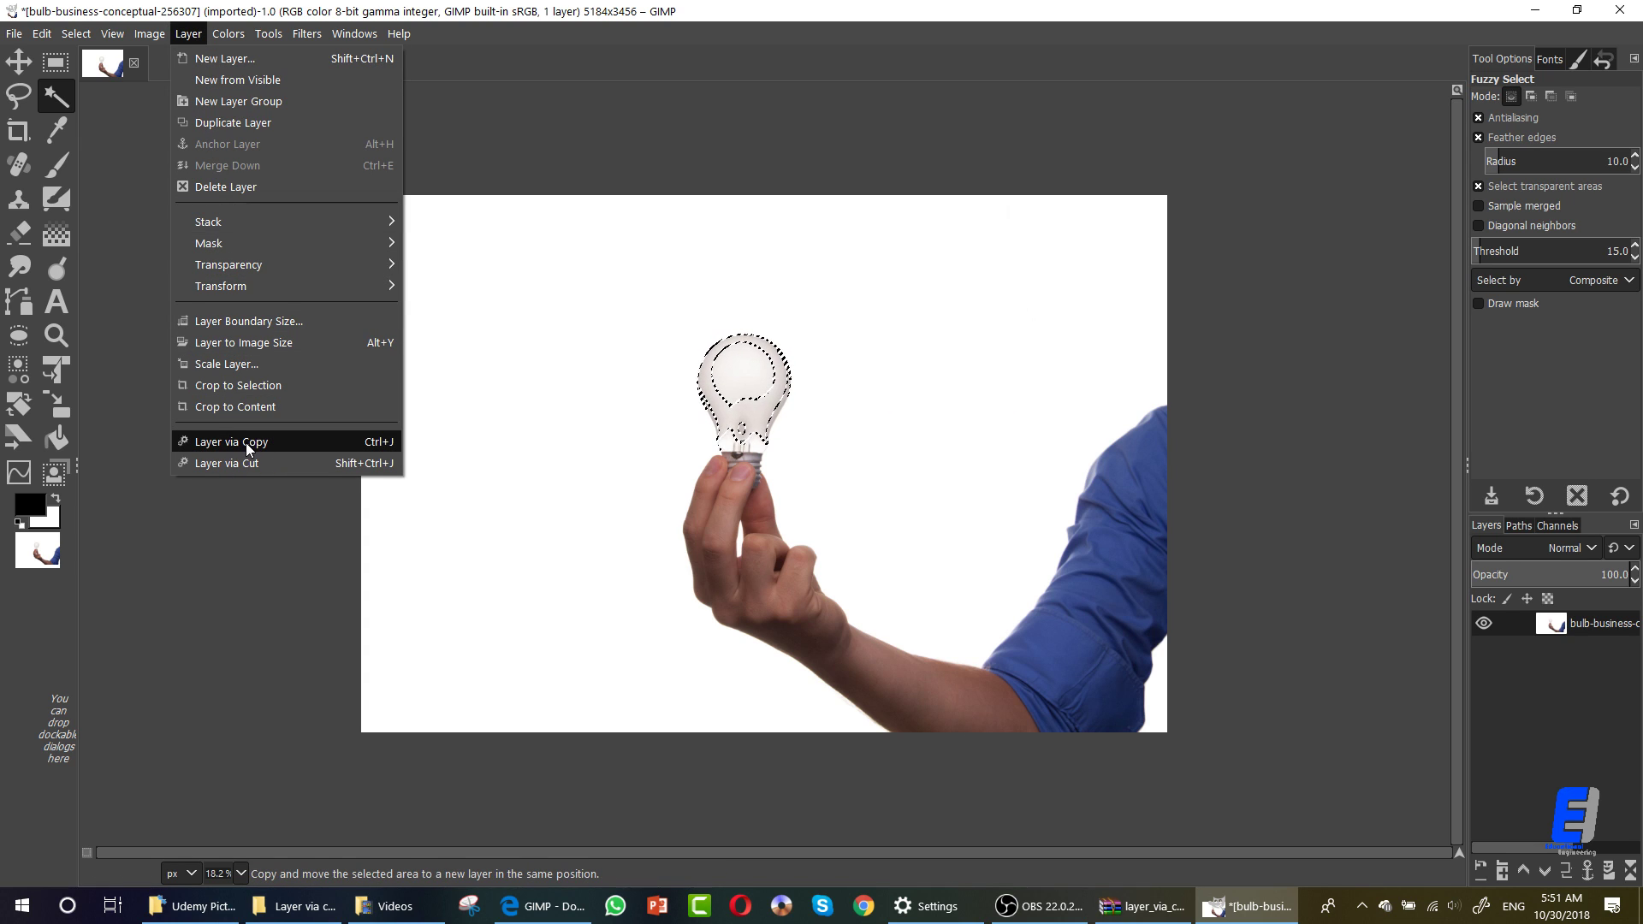
pyautogui.click(311, 439)
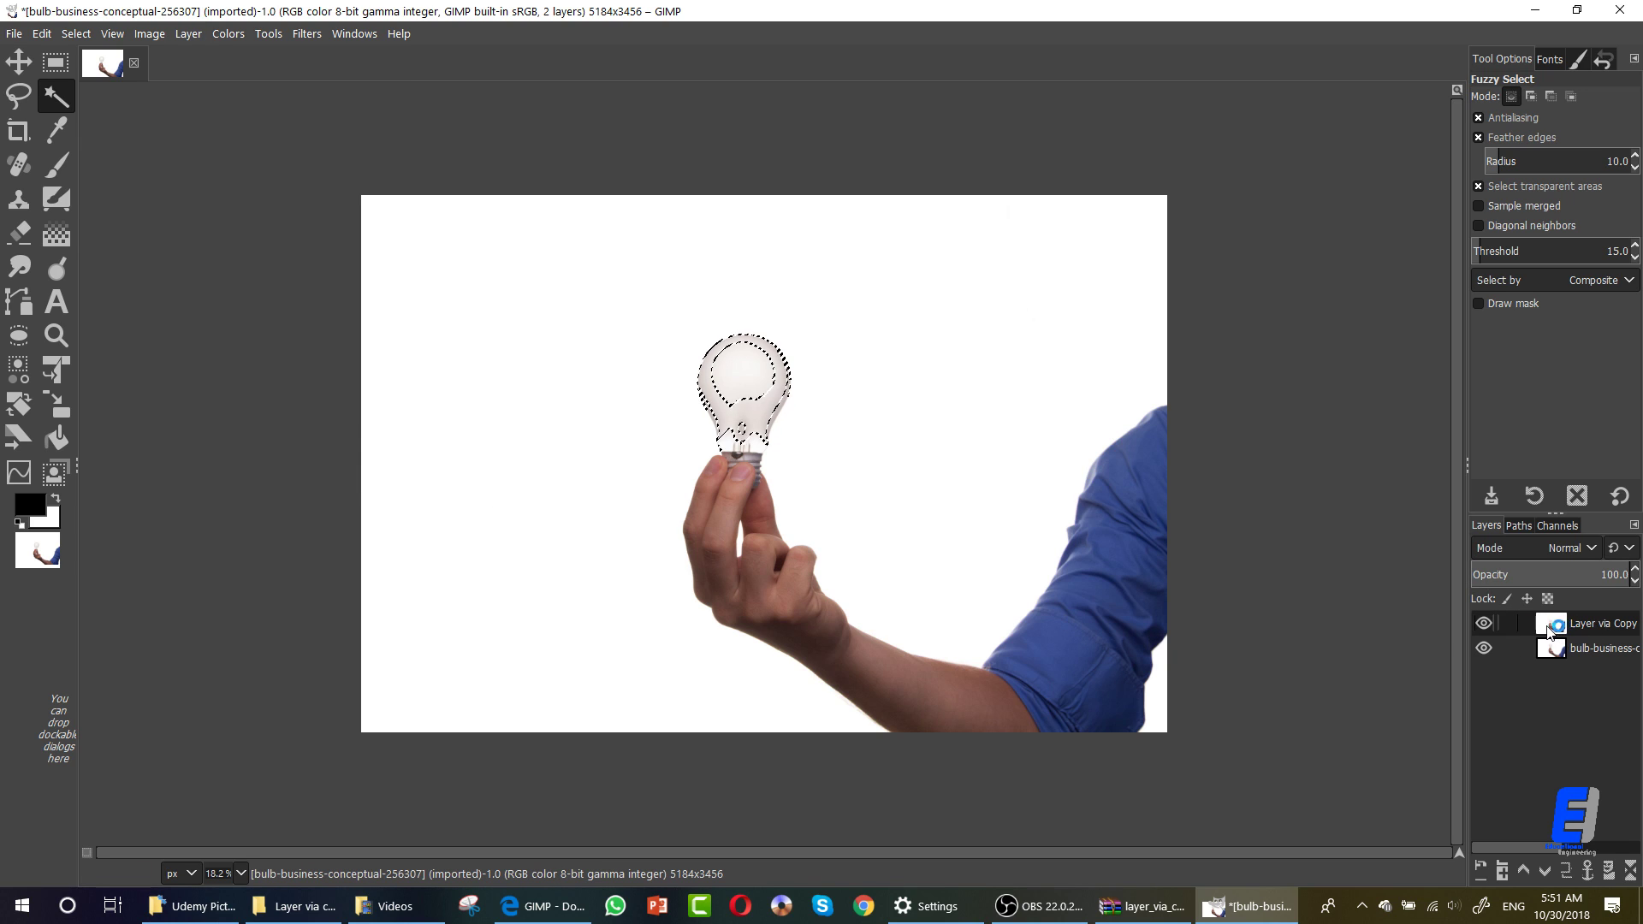
pyautogui.click(1484, 648)
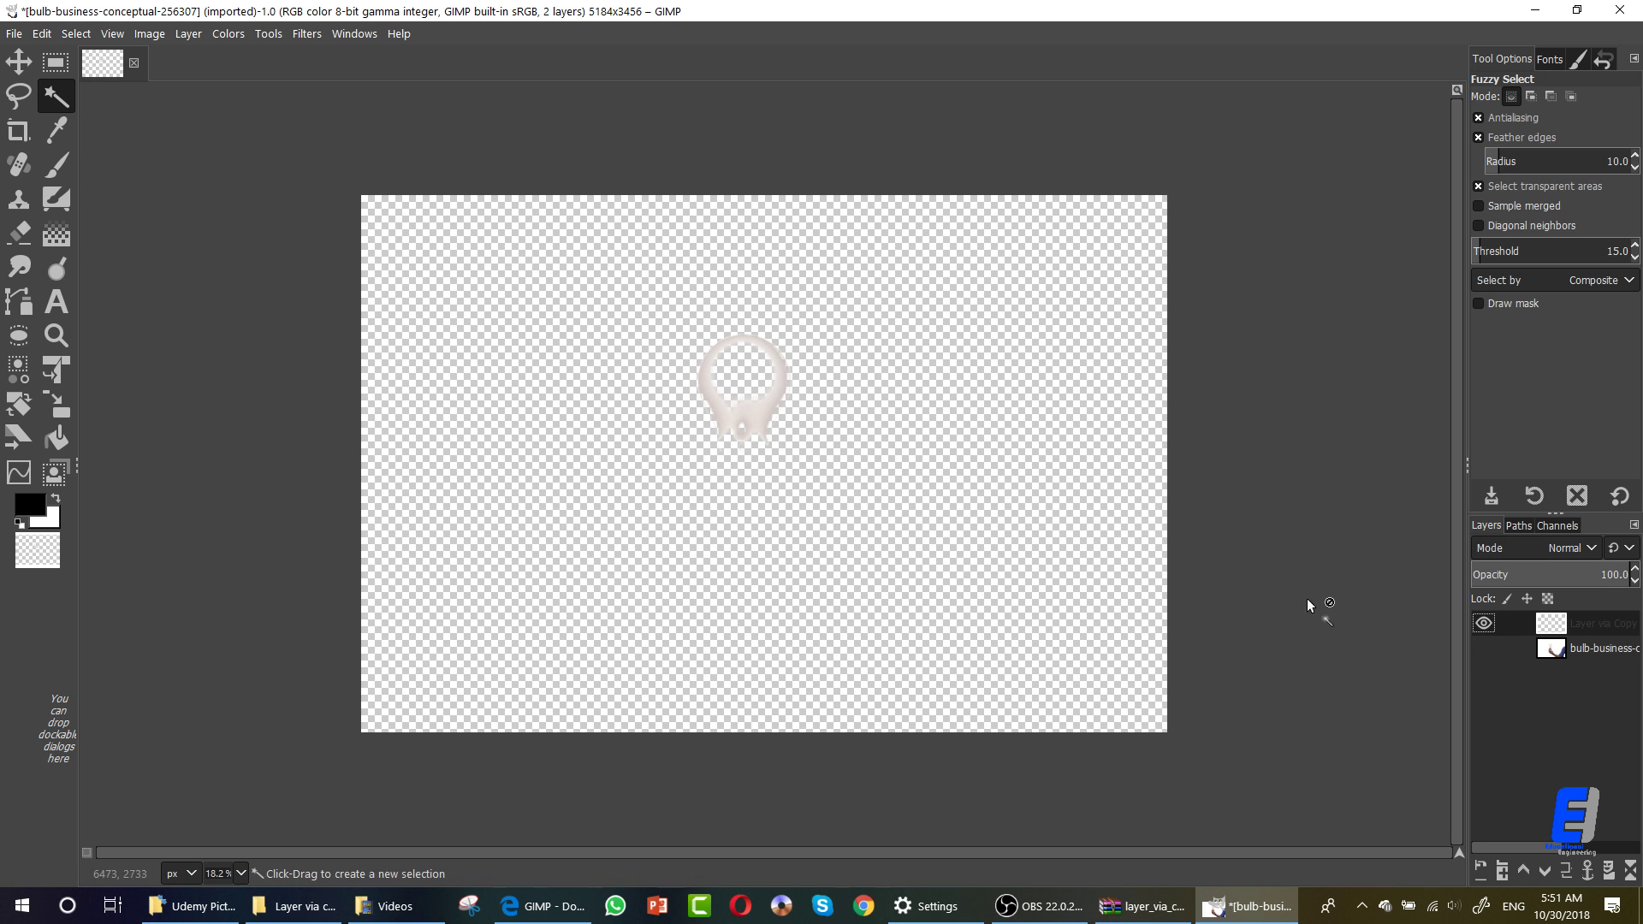
pyautogui.click(1484, 649)
pyautogui.rightClick(1562, 629)
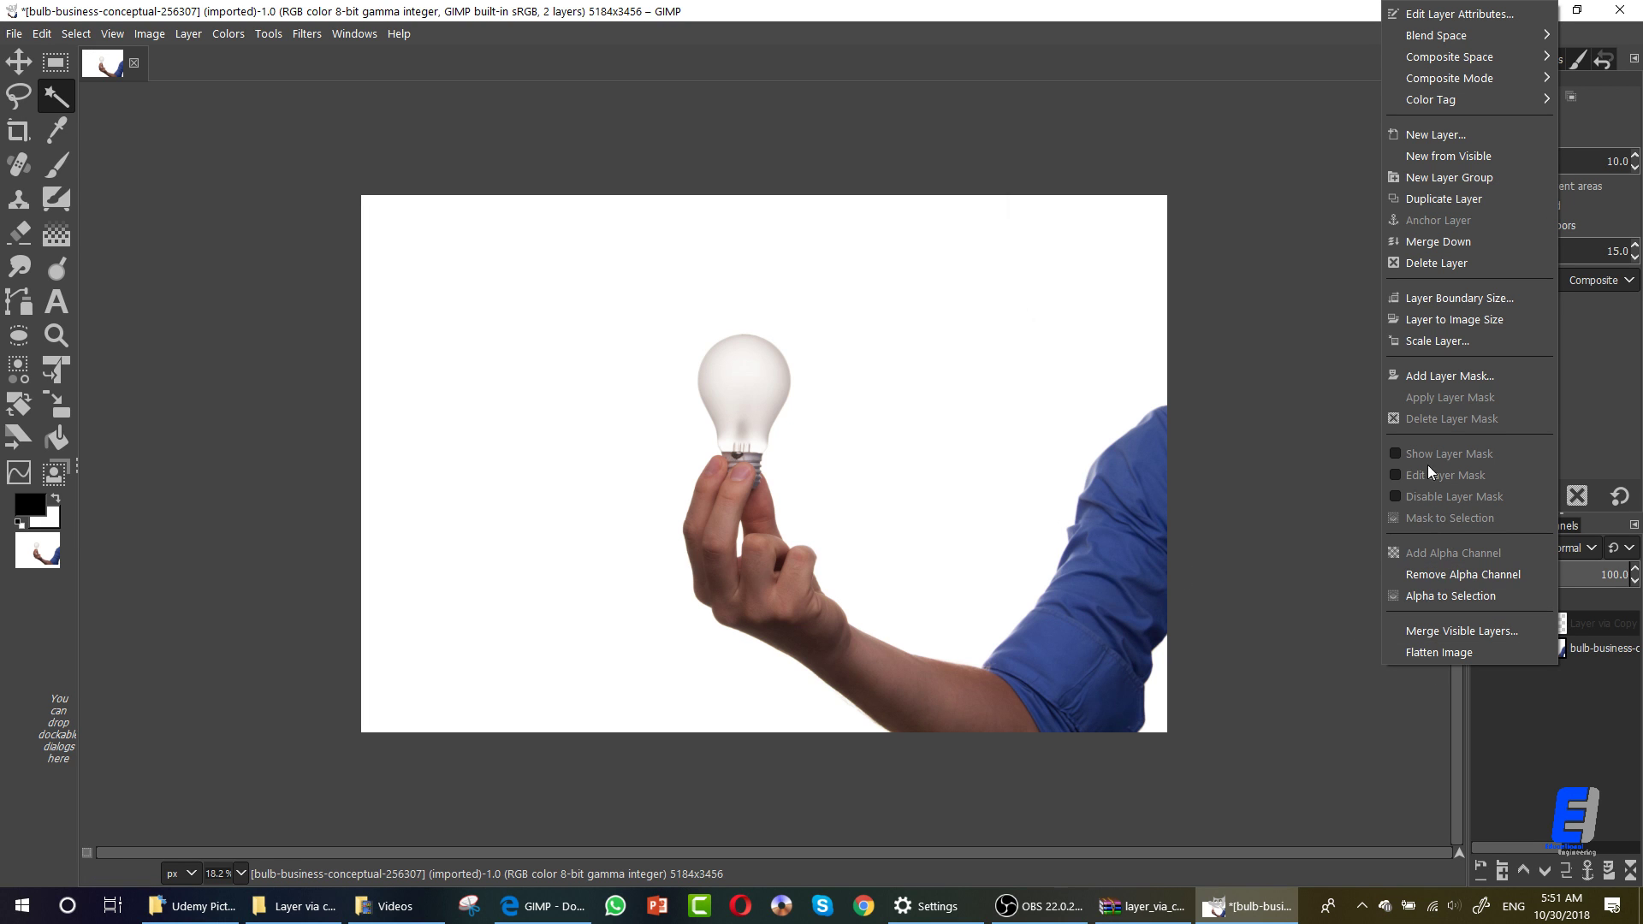
pyautogui.click(1451, 263)
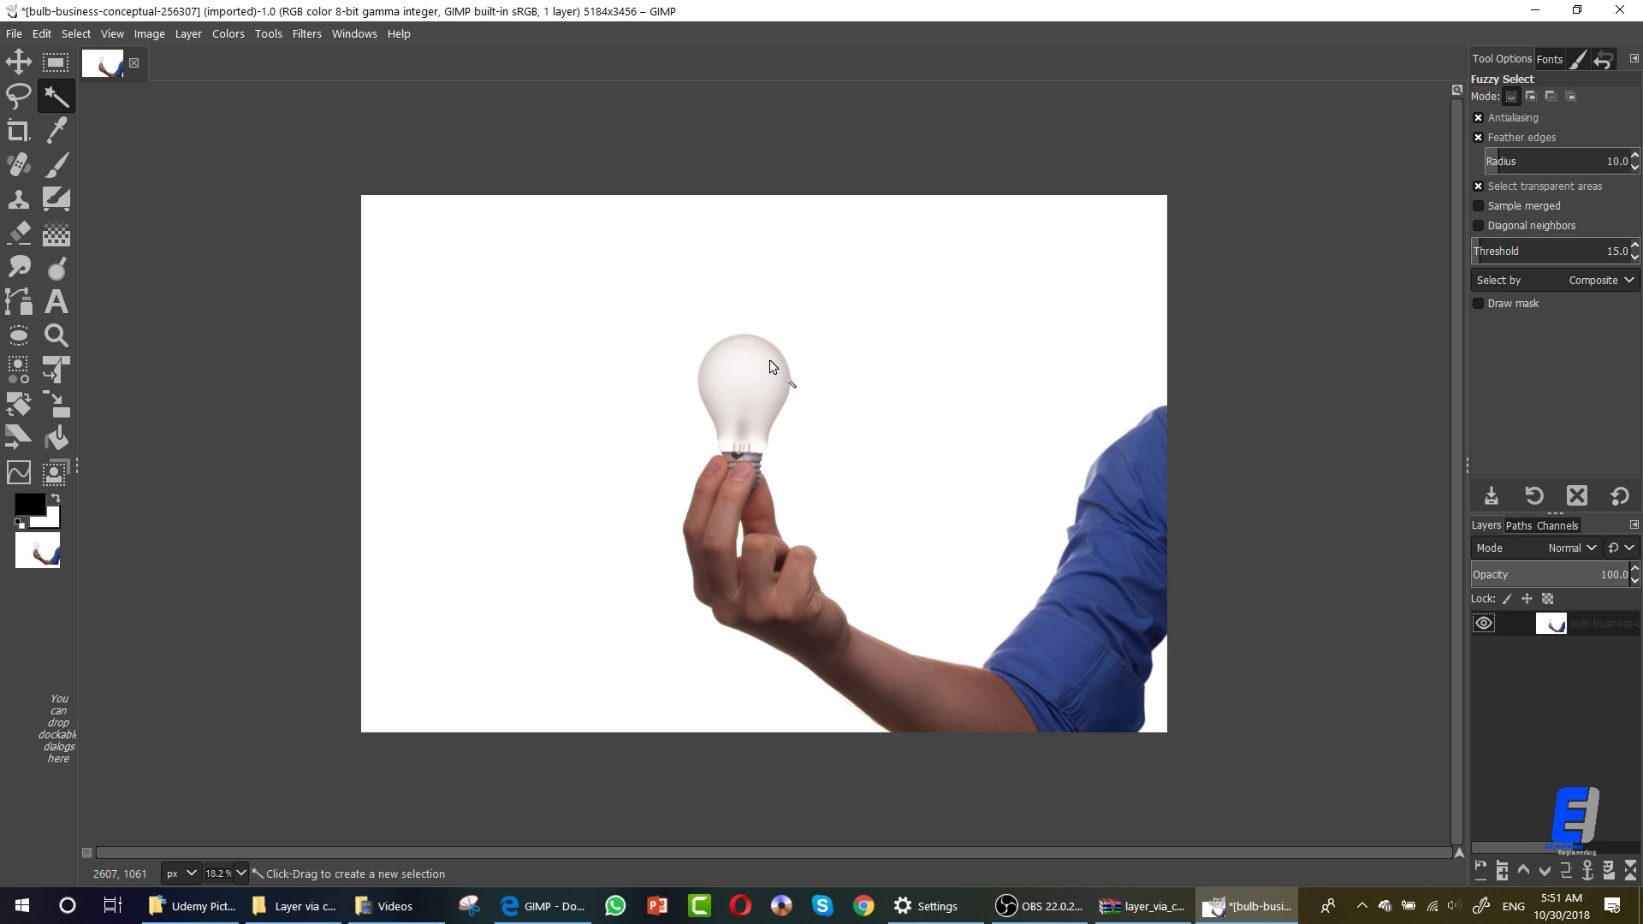
pyautogui.moveTo(774, 360); pyautogui.dragTo(347, 212)
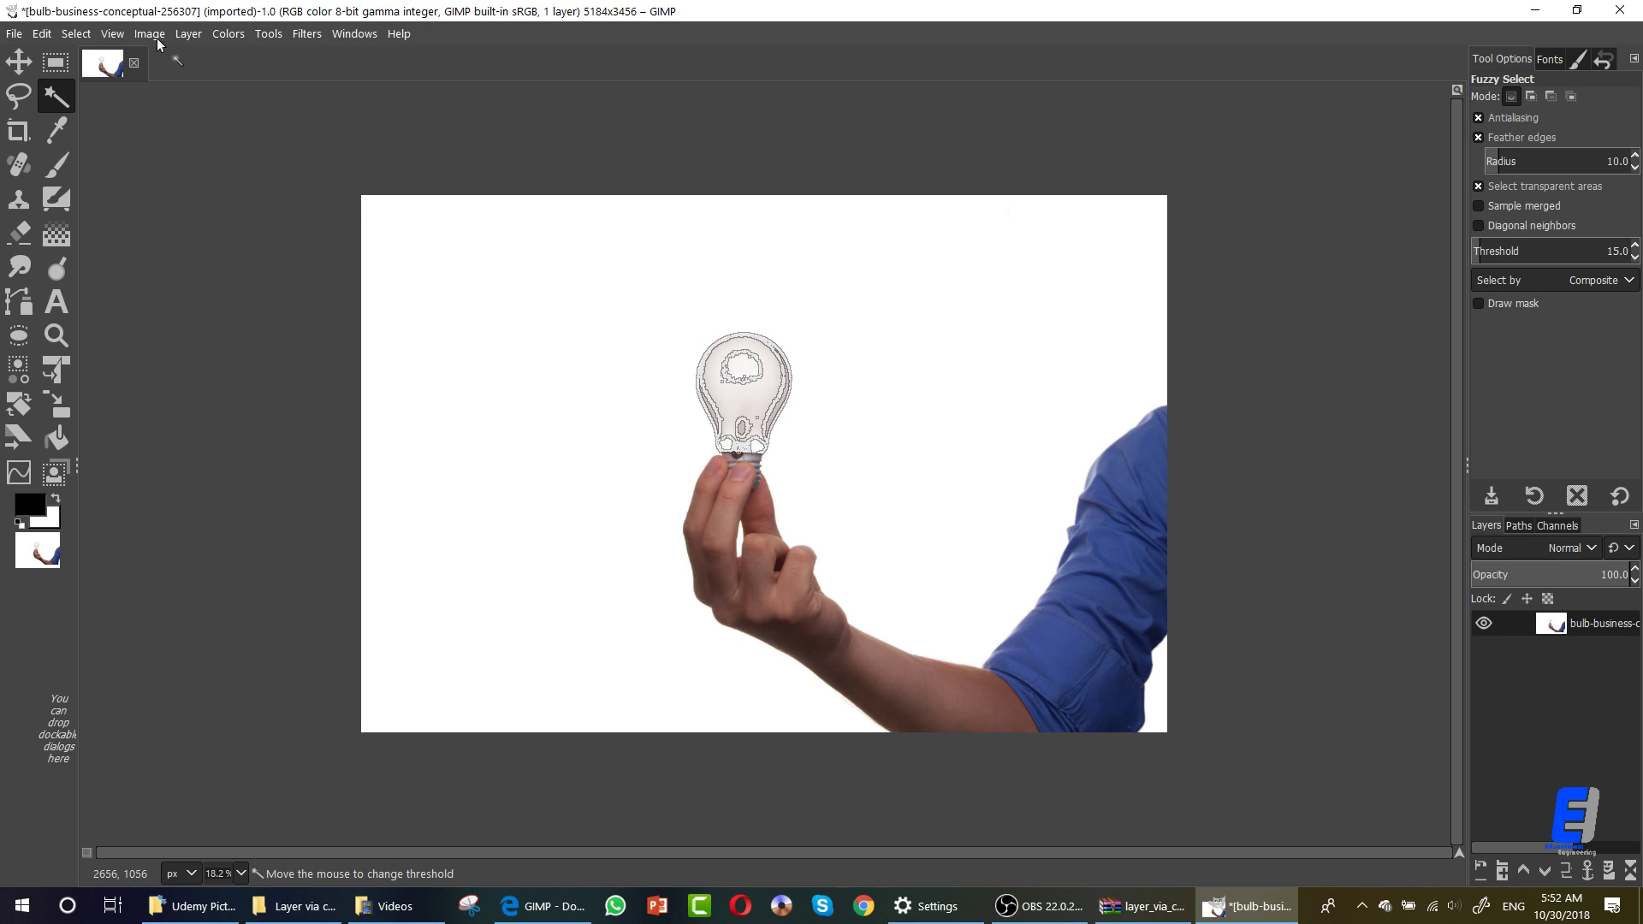
pyautogui.moveTo(157, 38); pyautogui.dragTo(171, 37)
pyautogui.click(182, 36)
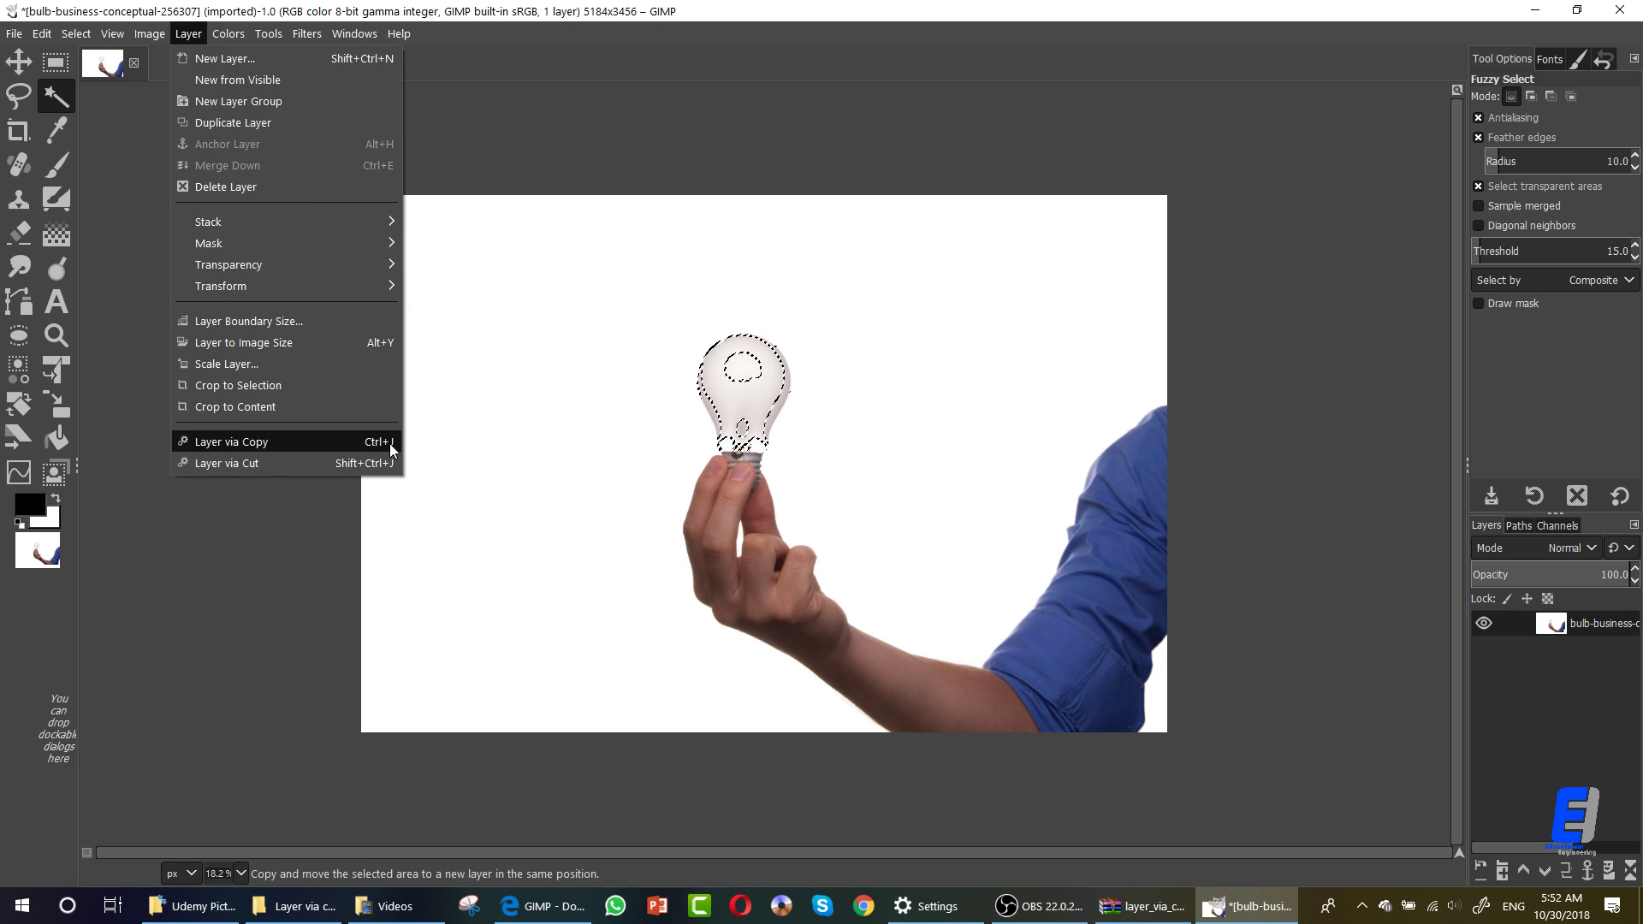
pyautogui.click(705, 43)
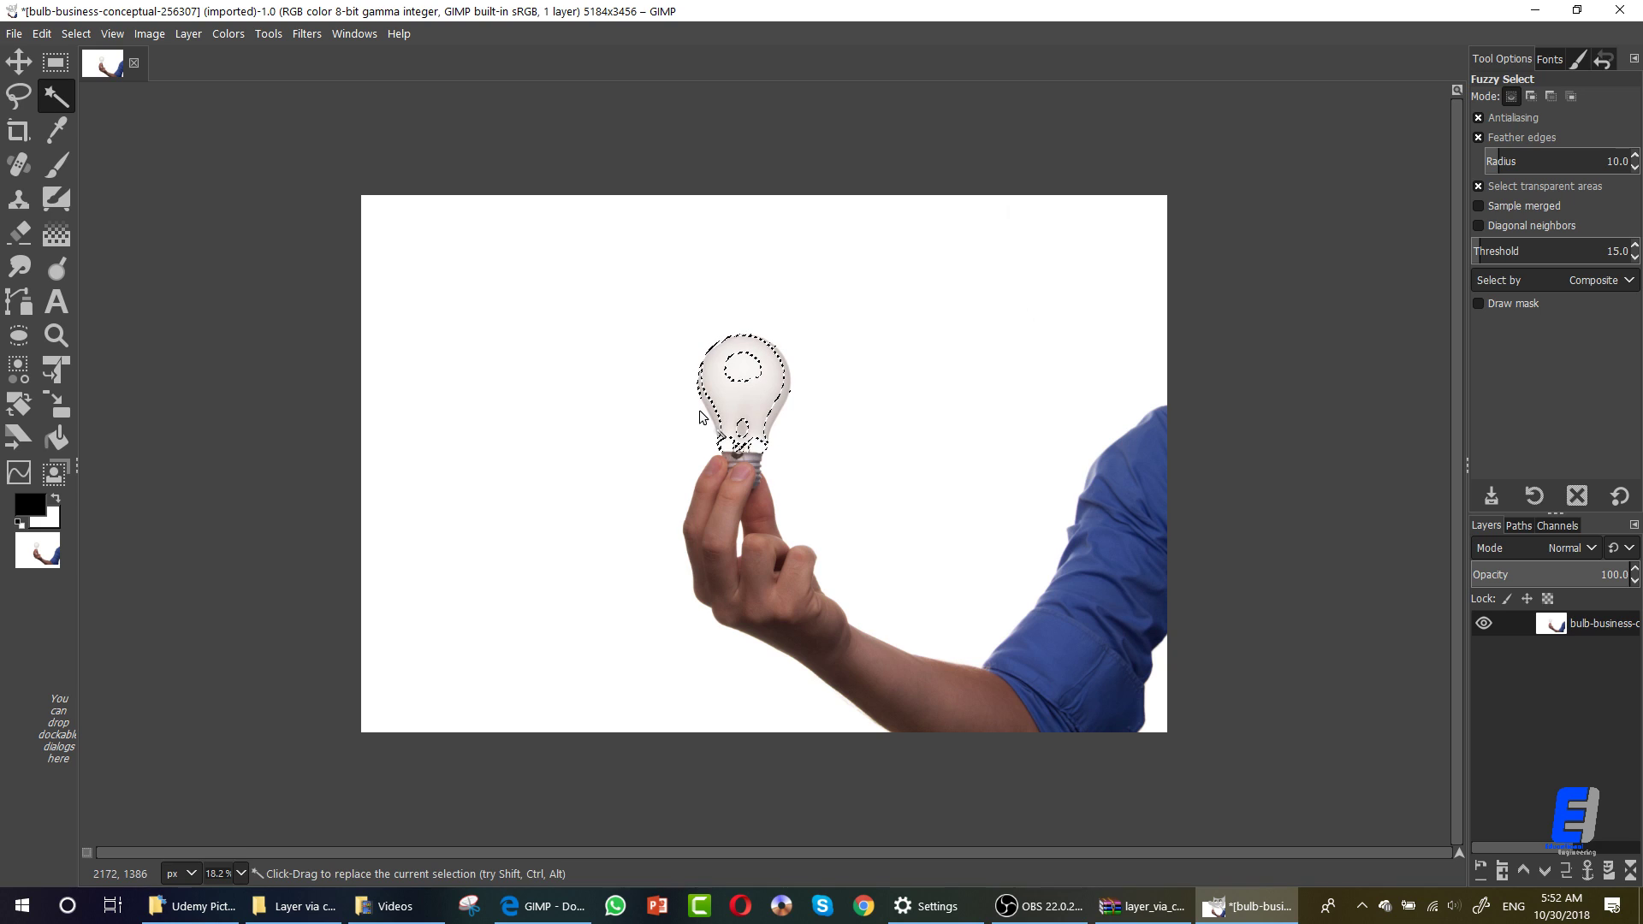
pyautogui.press('ctrl')
pyautogui.hotkey('ctrl', 'j')
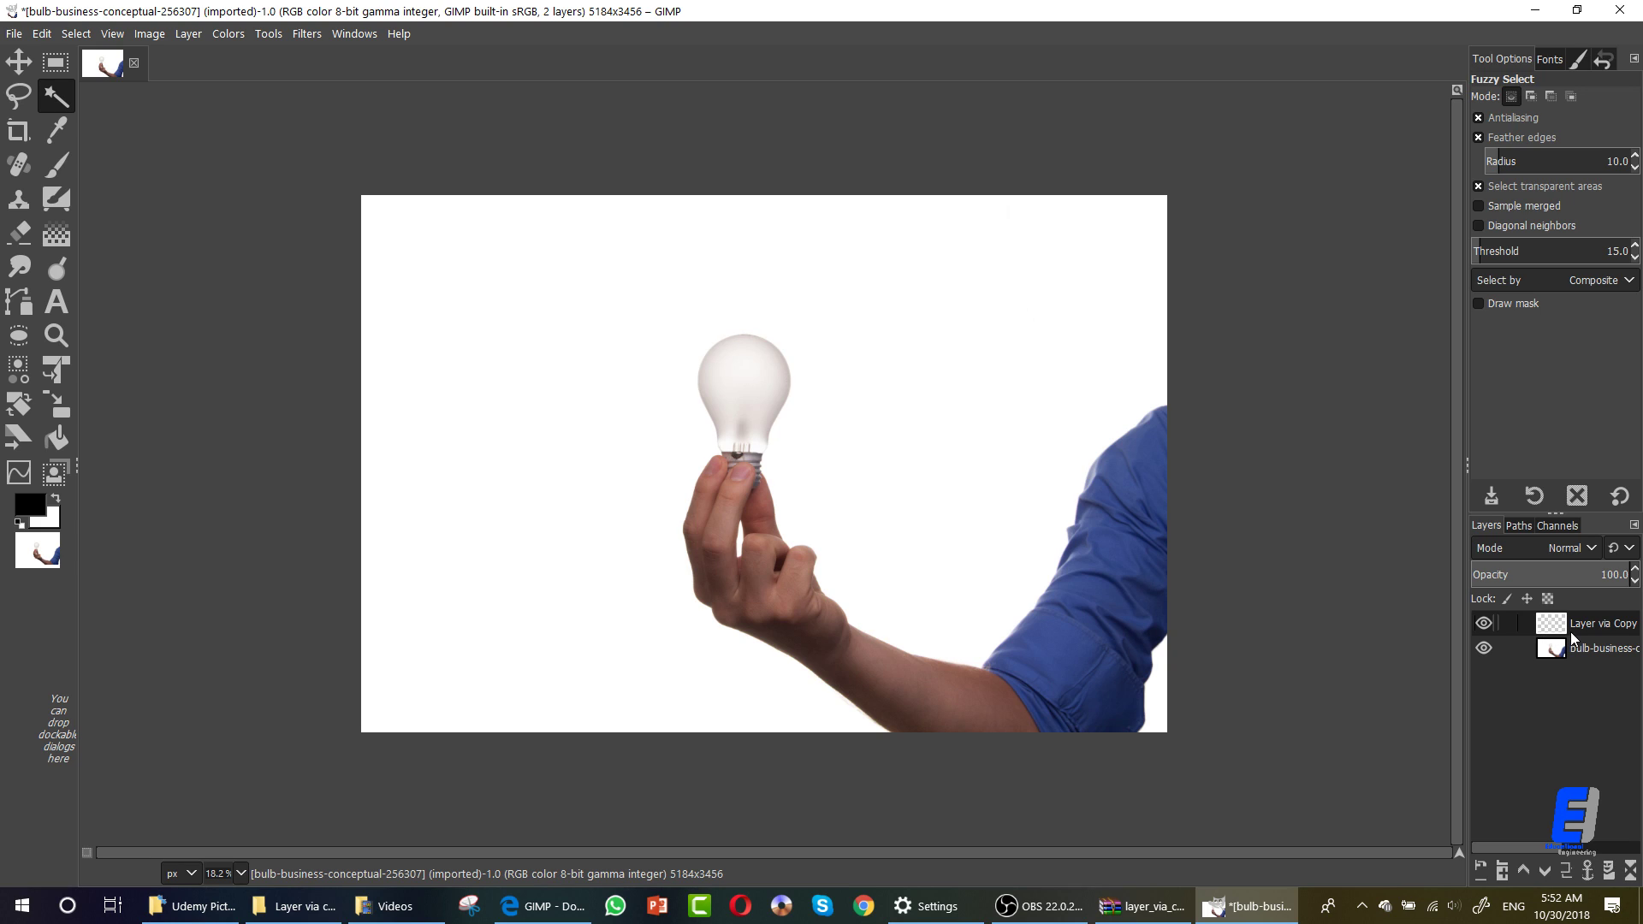
pyautogui.rightClick(1571, 631)
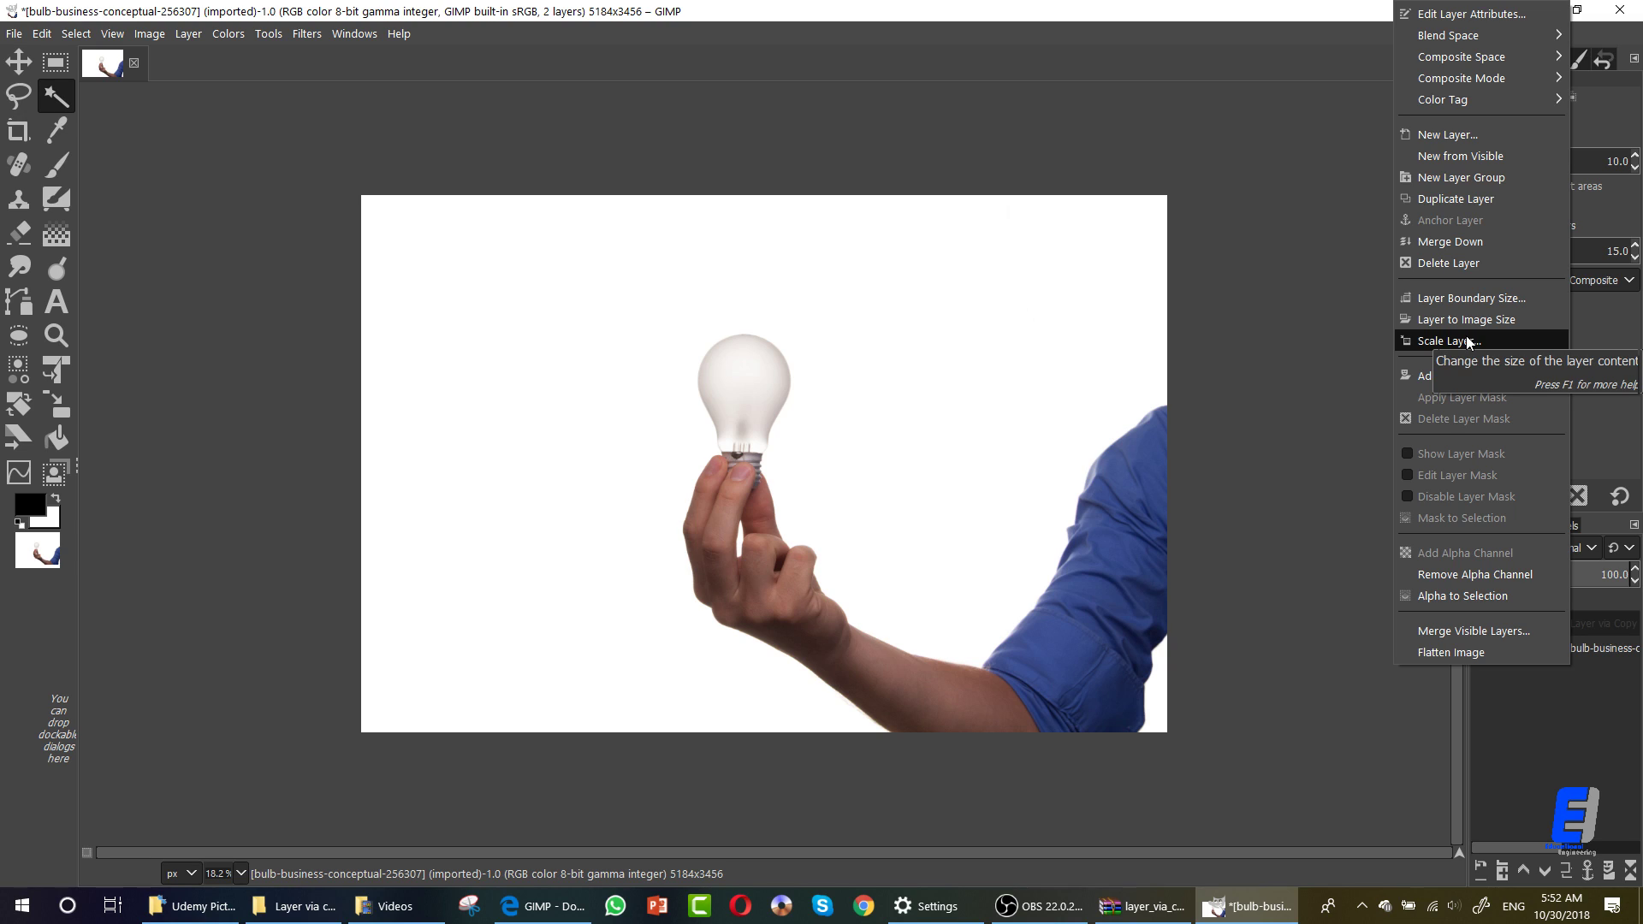
pyautogui.click(1472, 264)
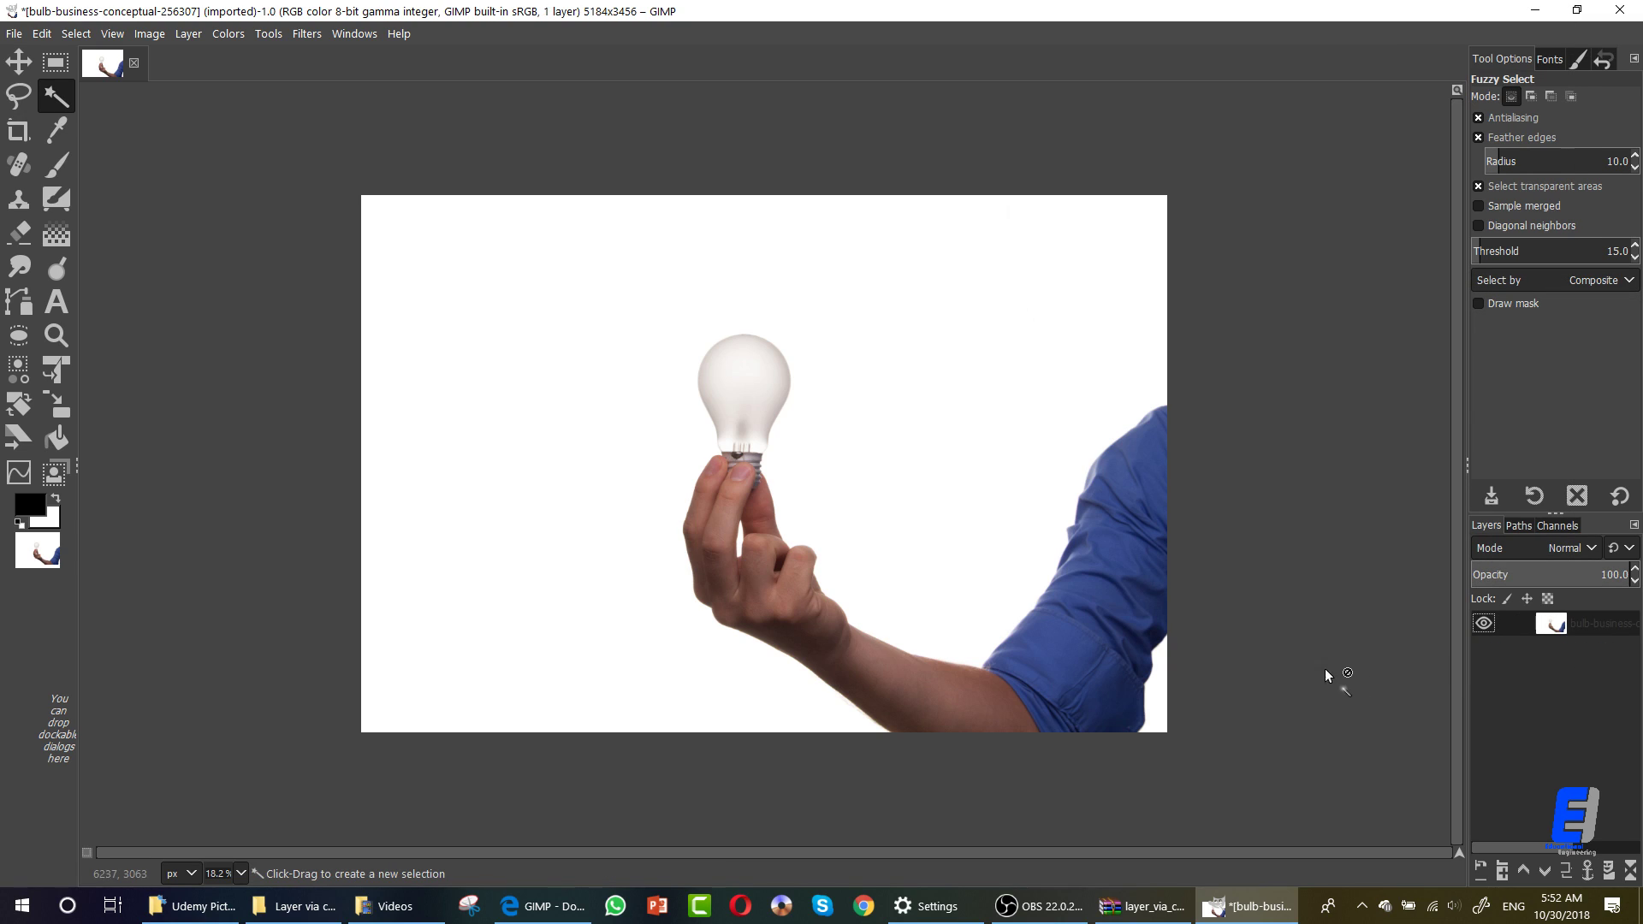
pyautogui.click(332, 913)
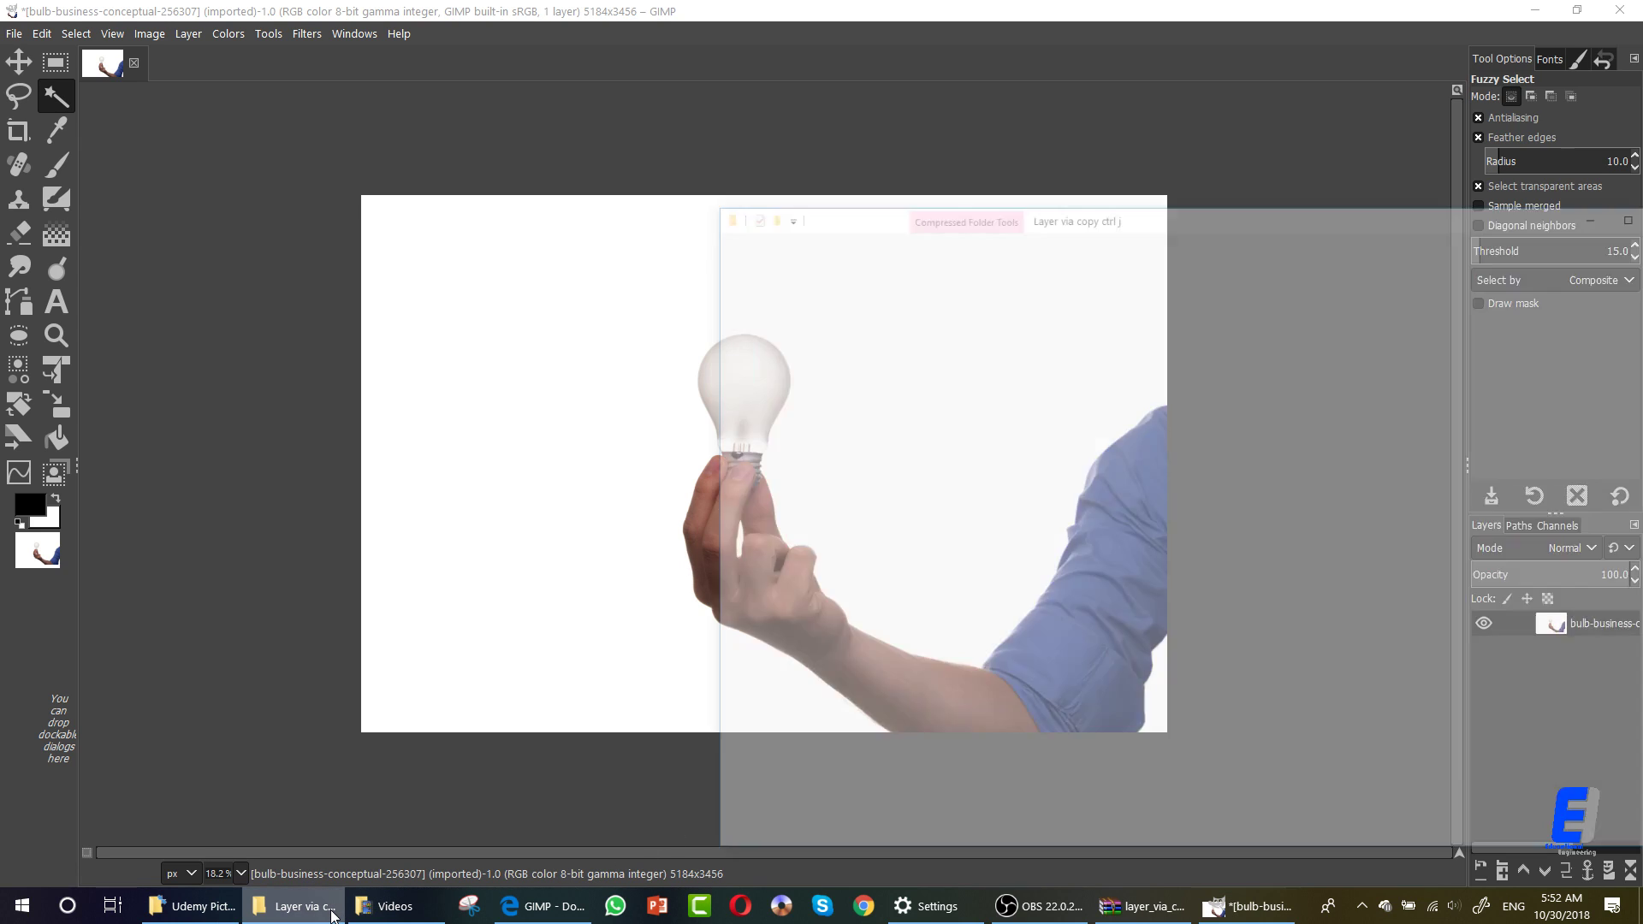
pyautogui.click(330, 912)
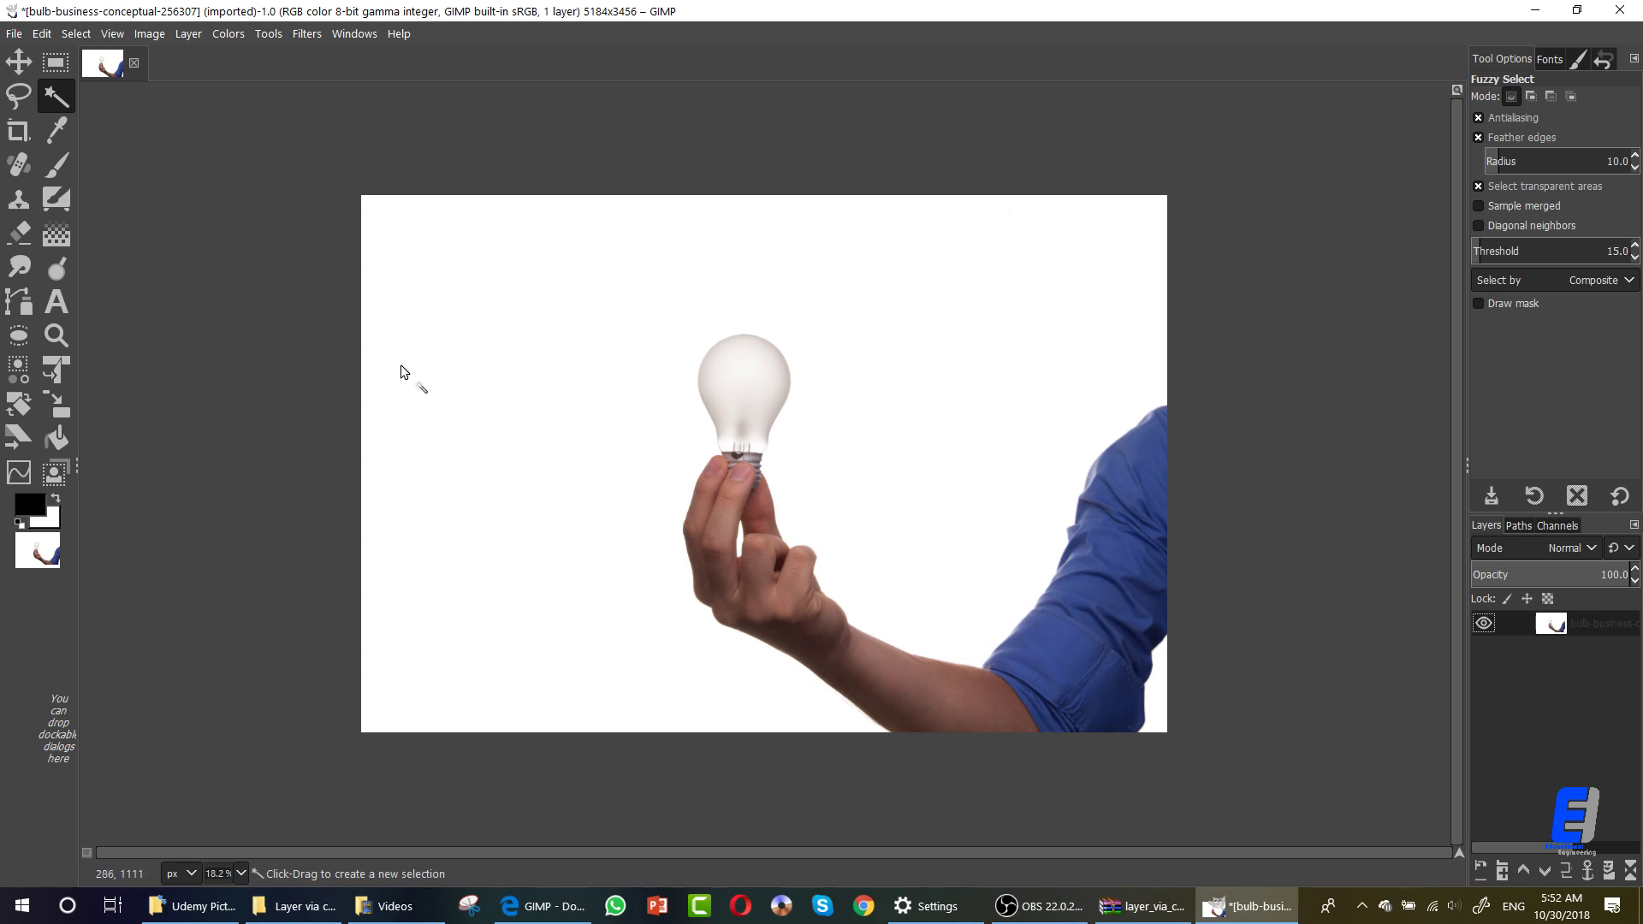
pyautogui.press('r')
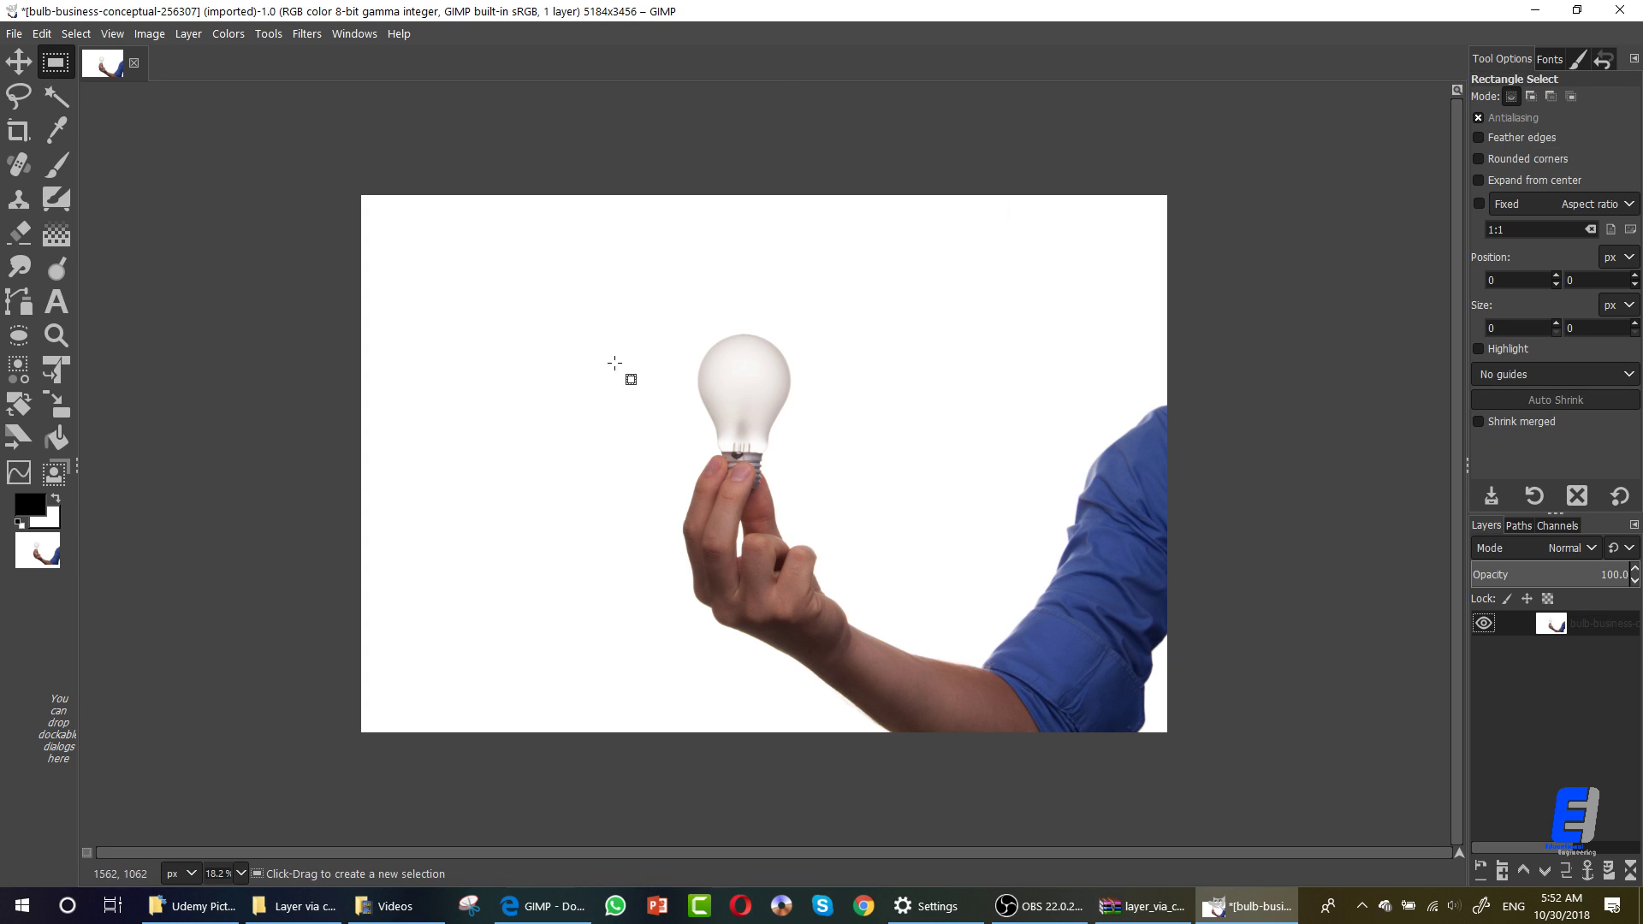
pyautogui.moveTo(651, 306); pyautogui.dragTo(827, 451)
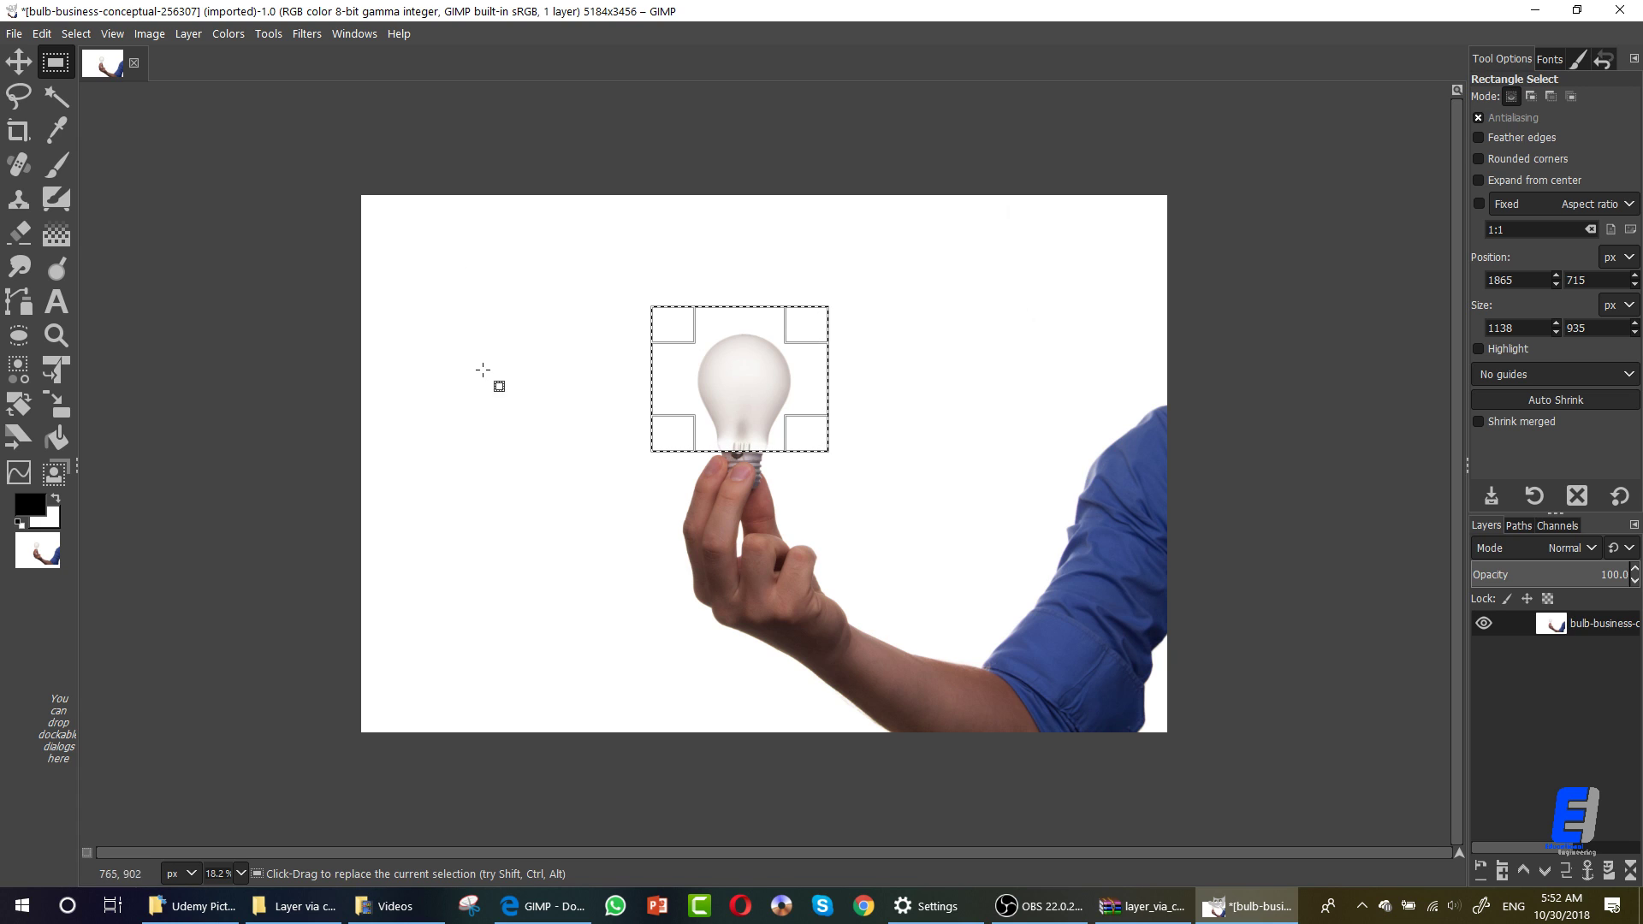
pyautogui.click(304, 906)
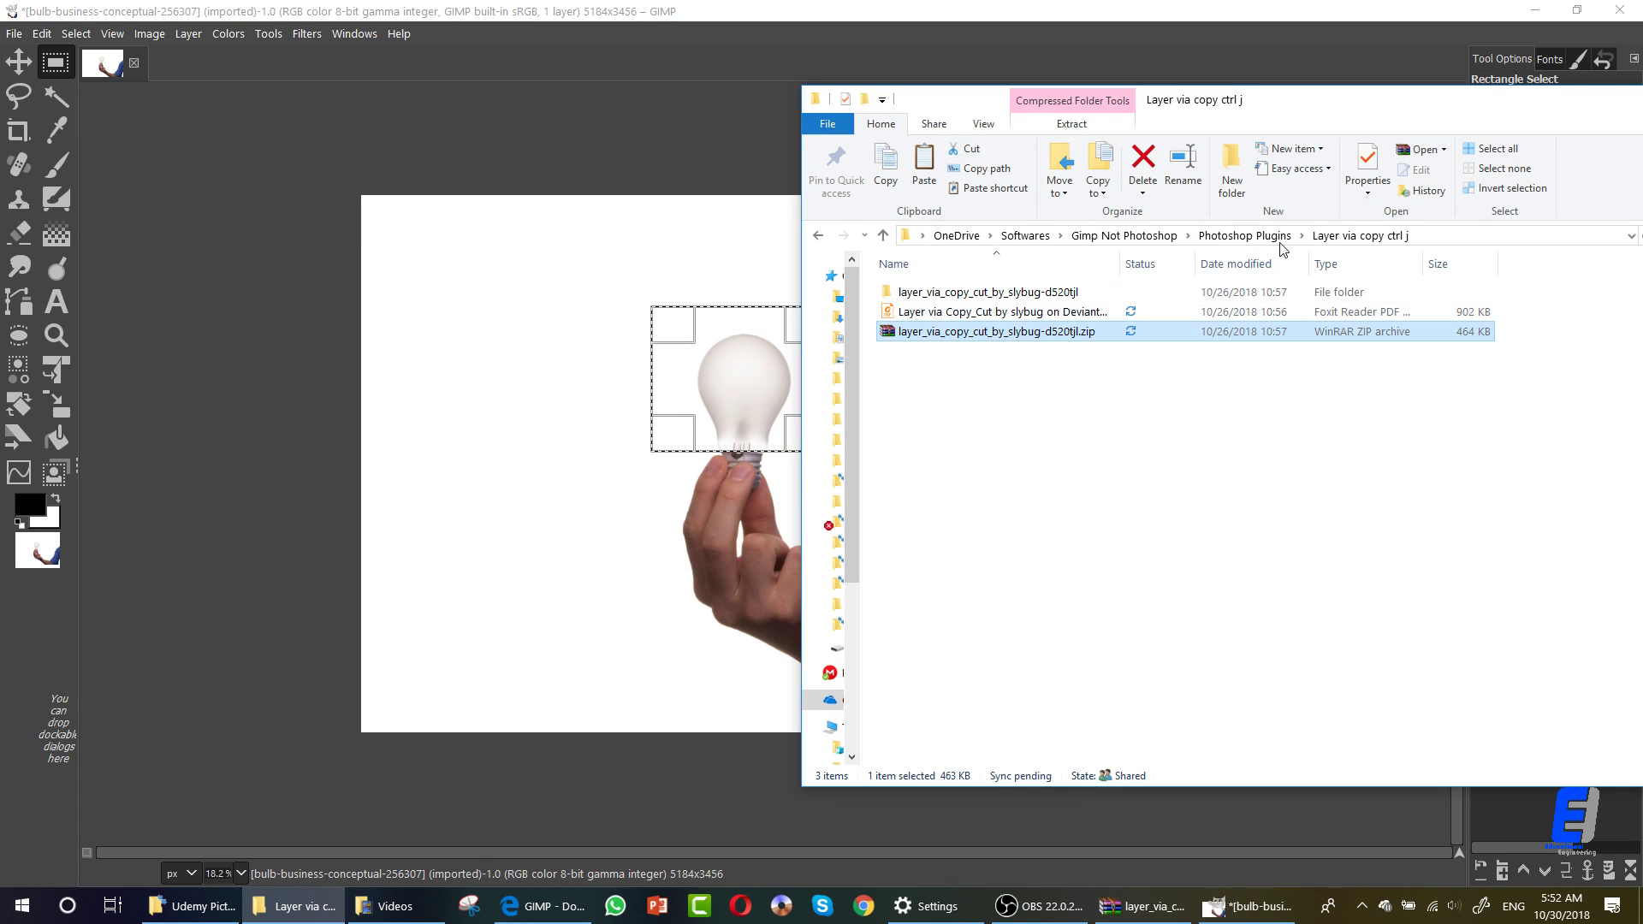
pyautogui.hotkey('alt', 'Up')
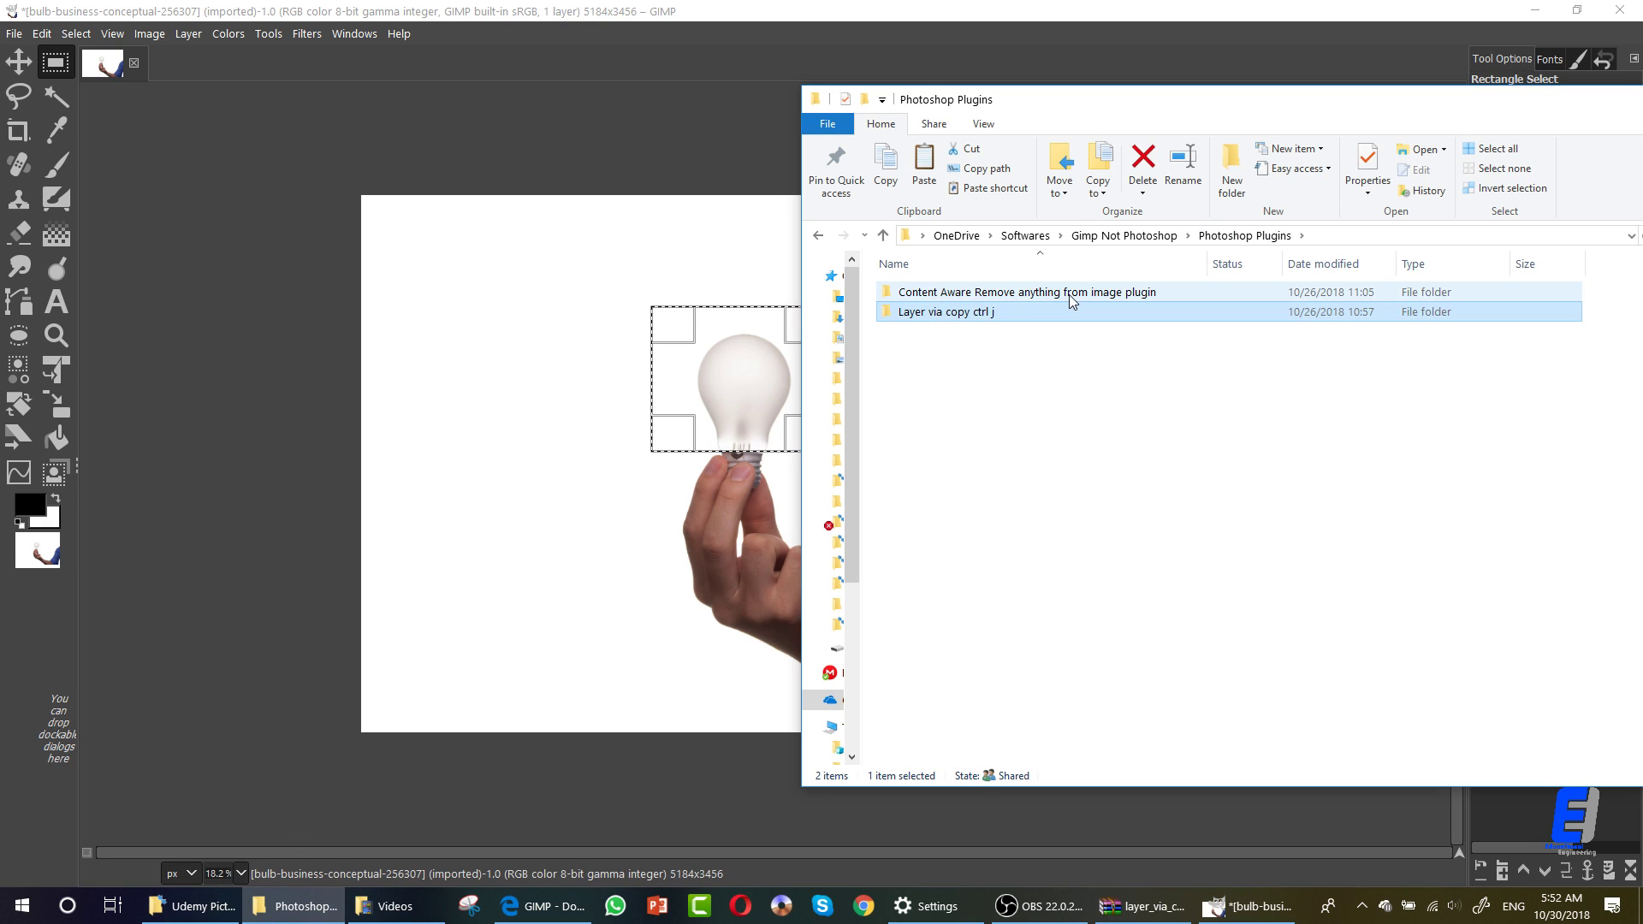
pyautogui.click(303, 907)
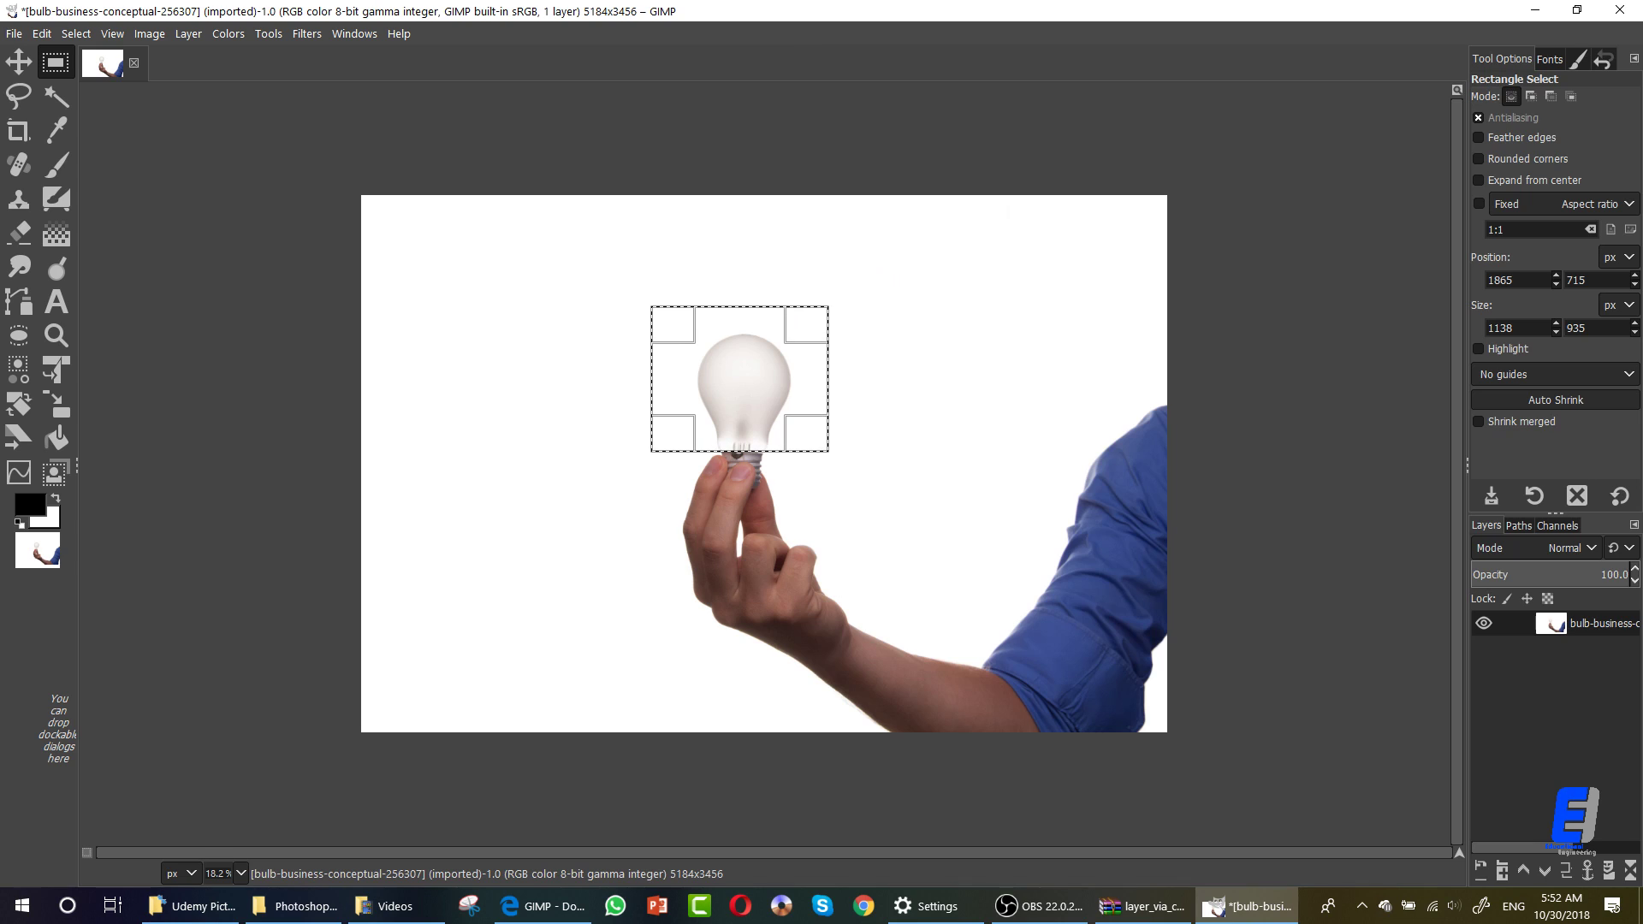
# Apply Filters > Enhance > Heal selection with sampling width 50, then deselect.
pyautogui.click(305, 34)
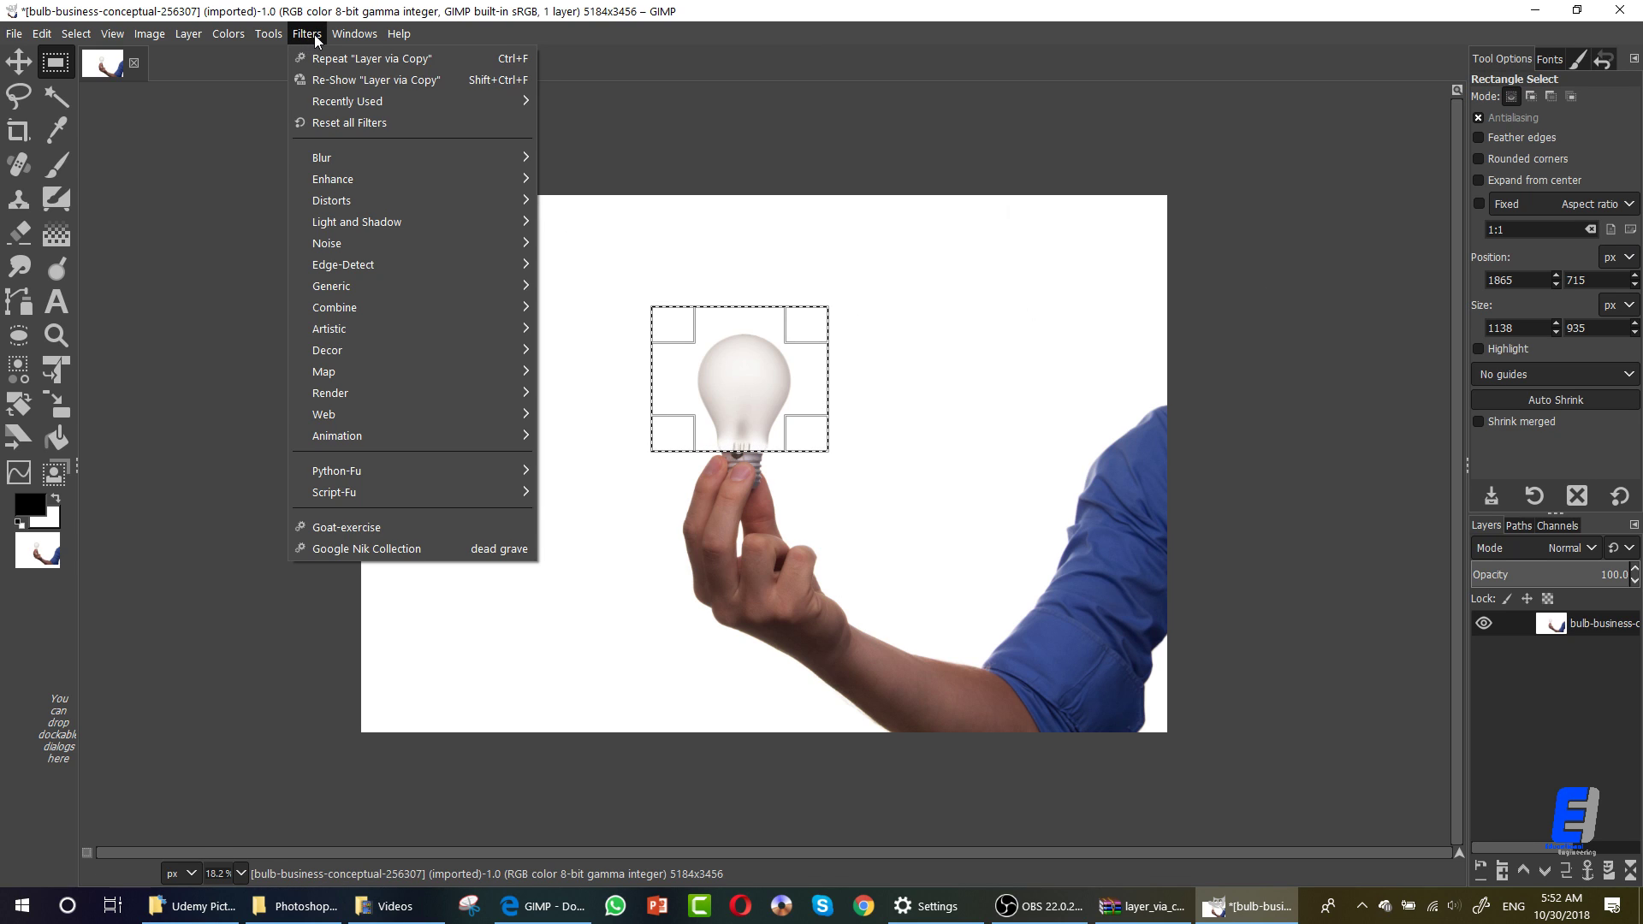
pyautogui.moveTo(343, 180)
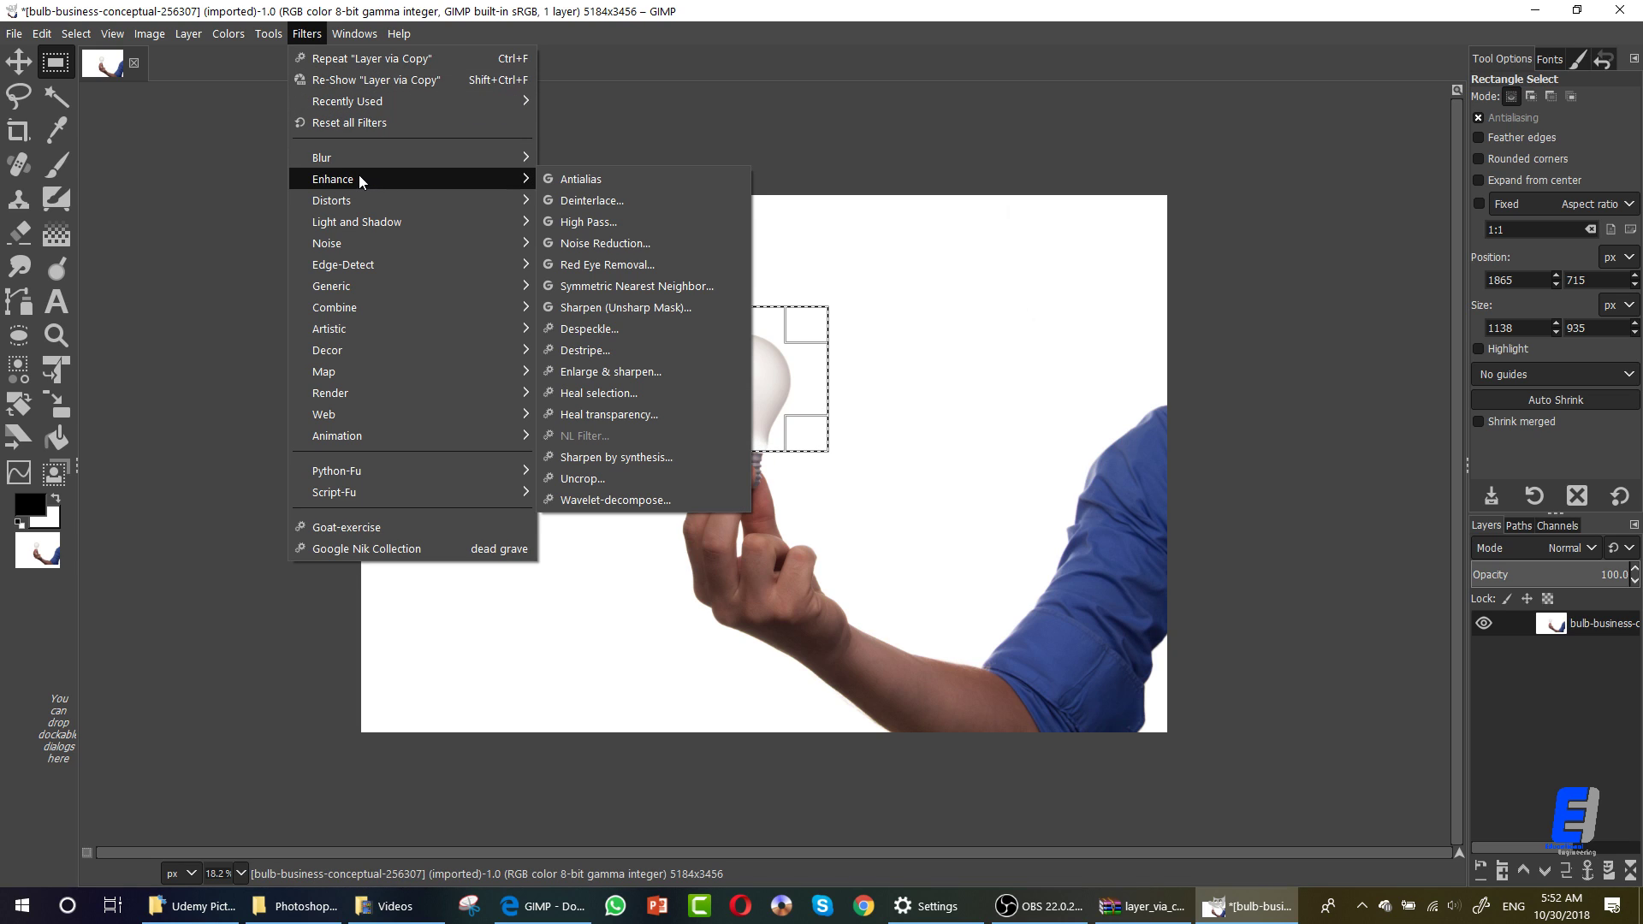
pyautogui.click(611, 394)
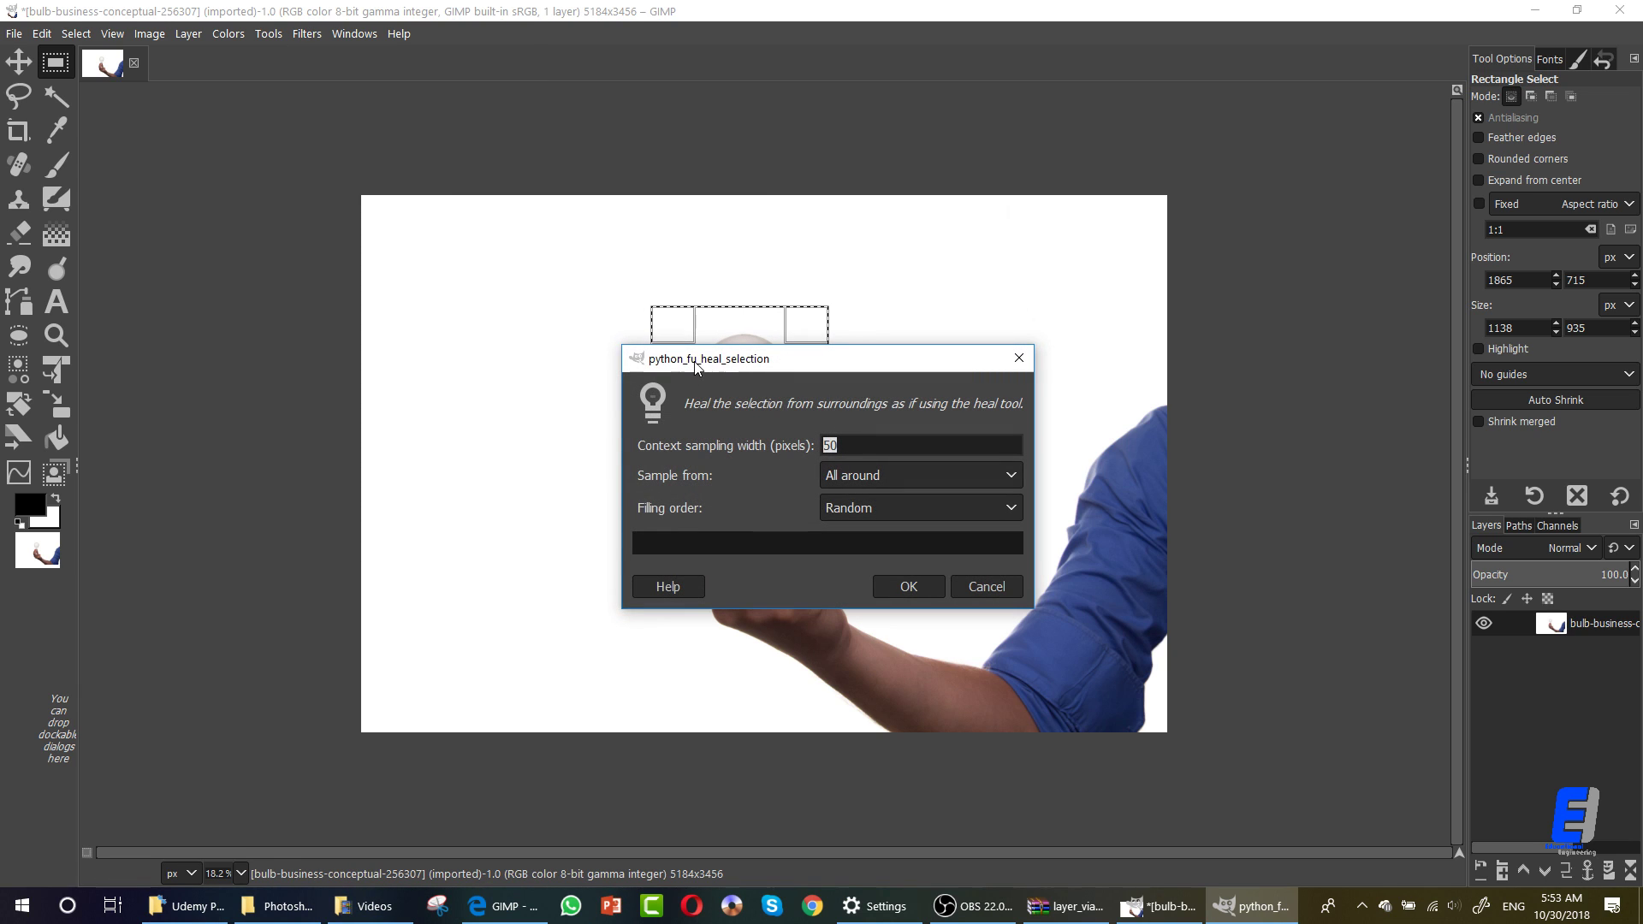
pyautogui.moveTo(692, 363); pyautogui.dragTo(1036, 232)
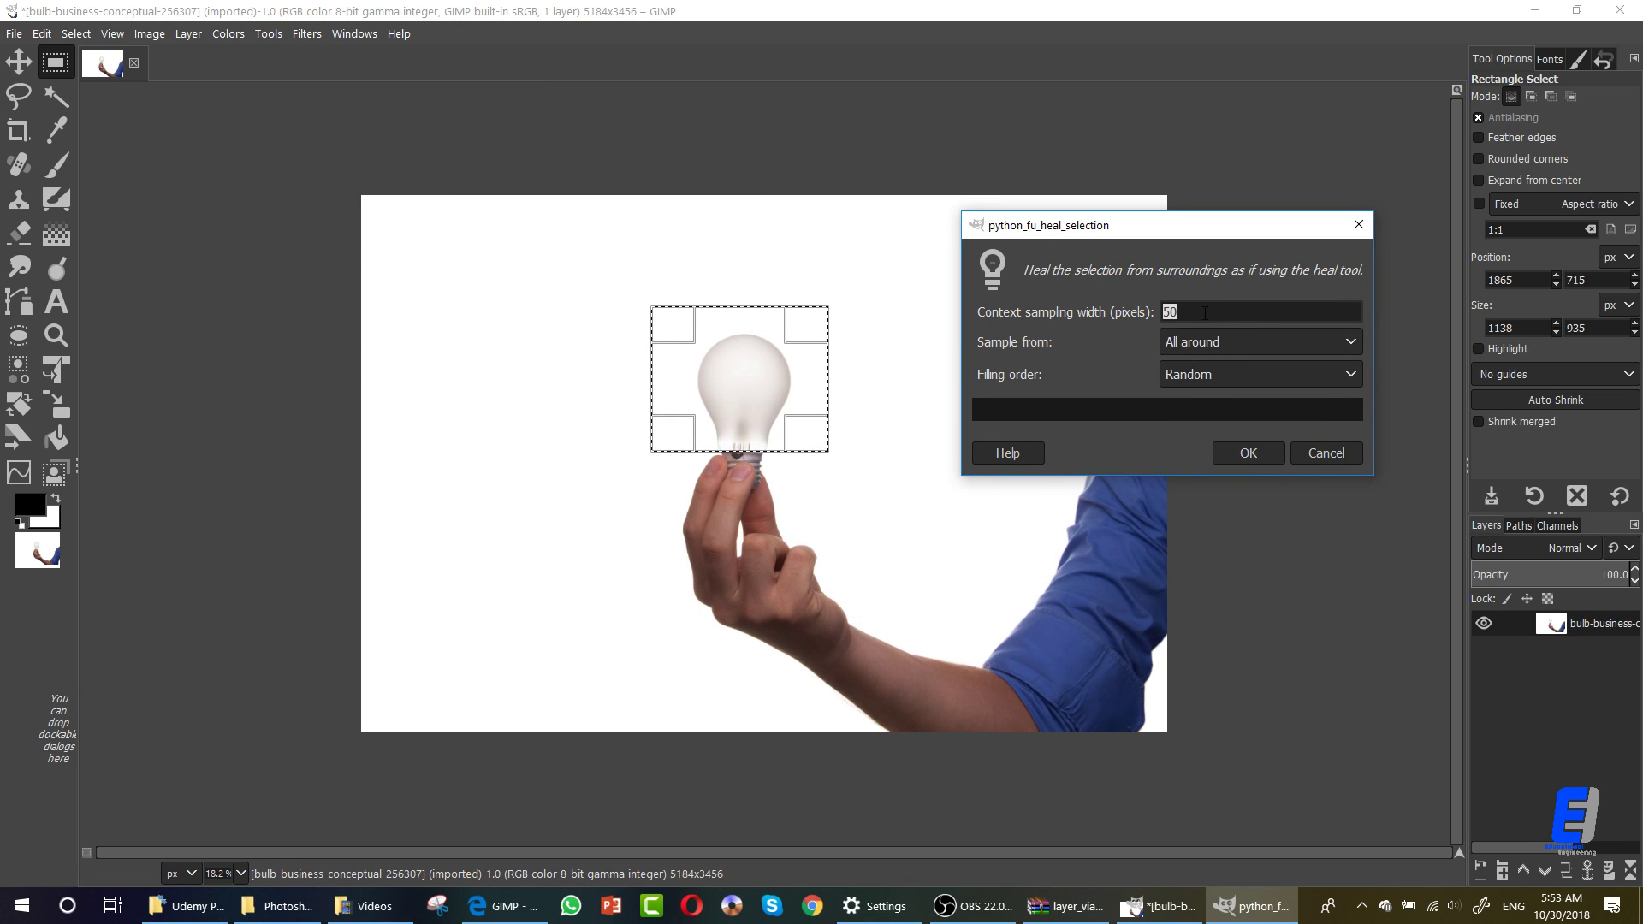
pyautogui.click(1241, 451)
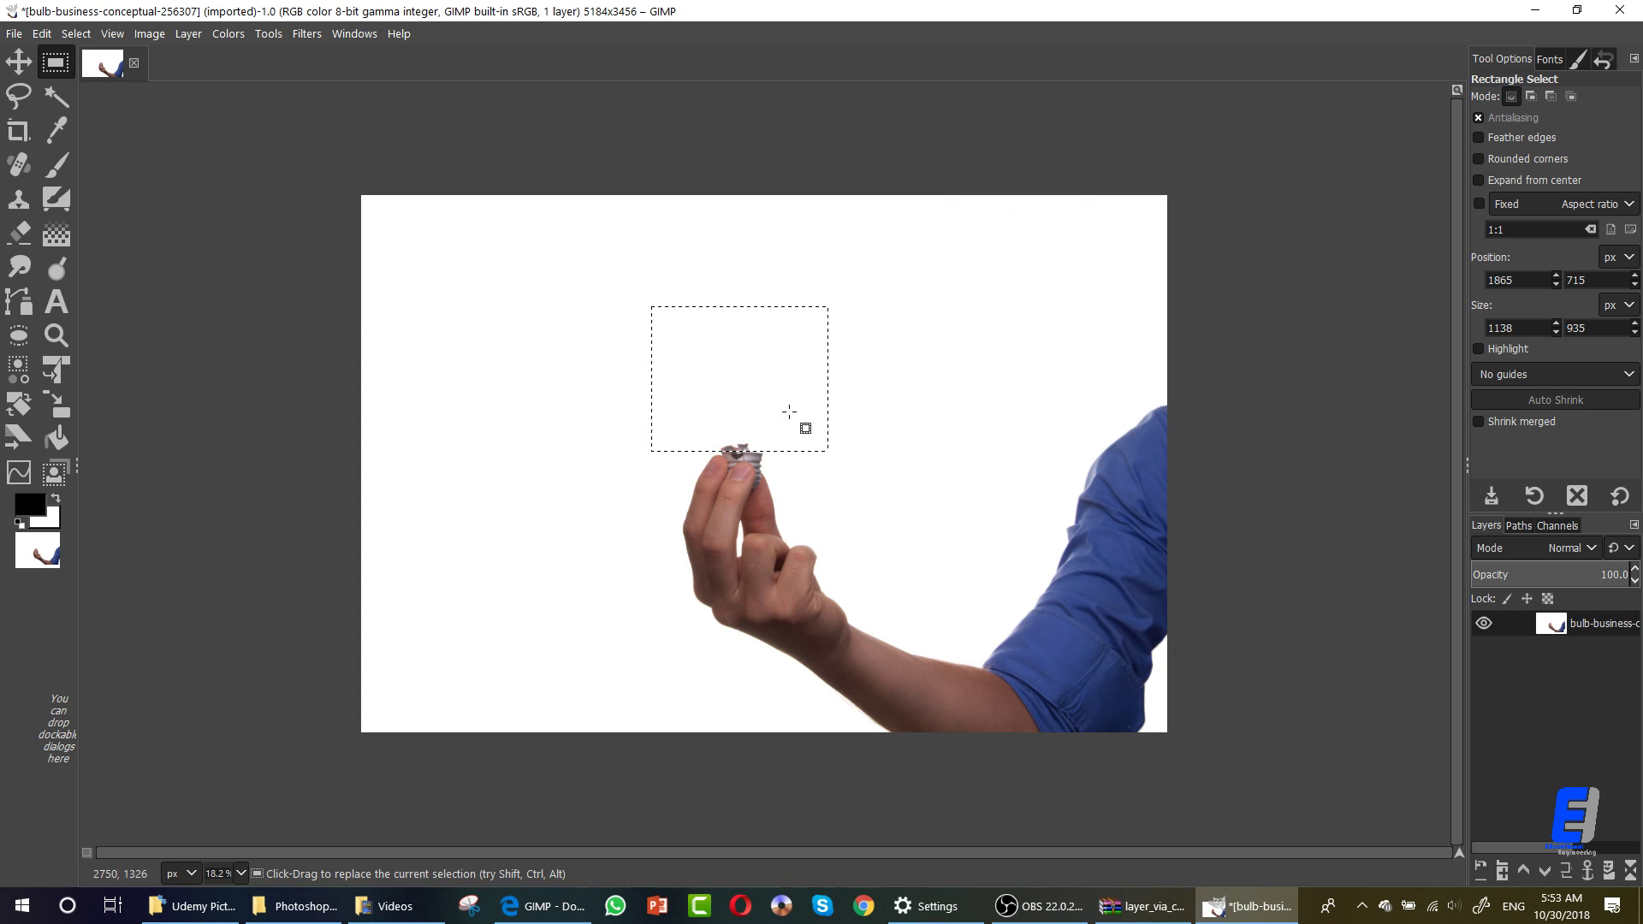
pyautogui.click(696, 428)
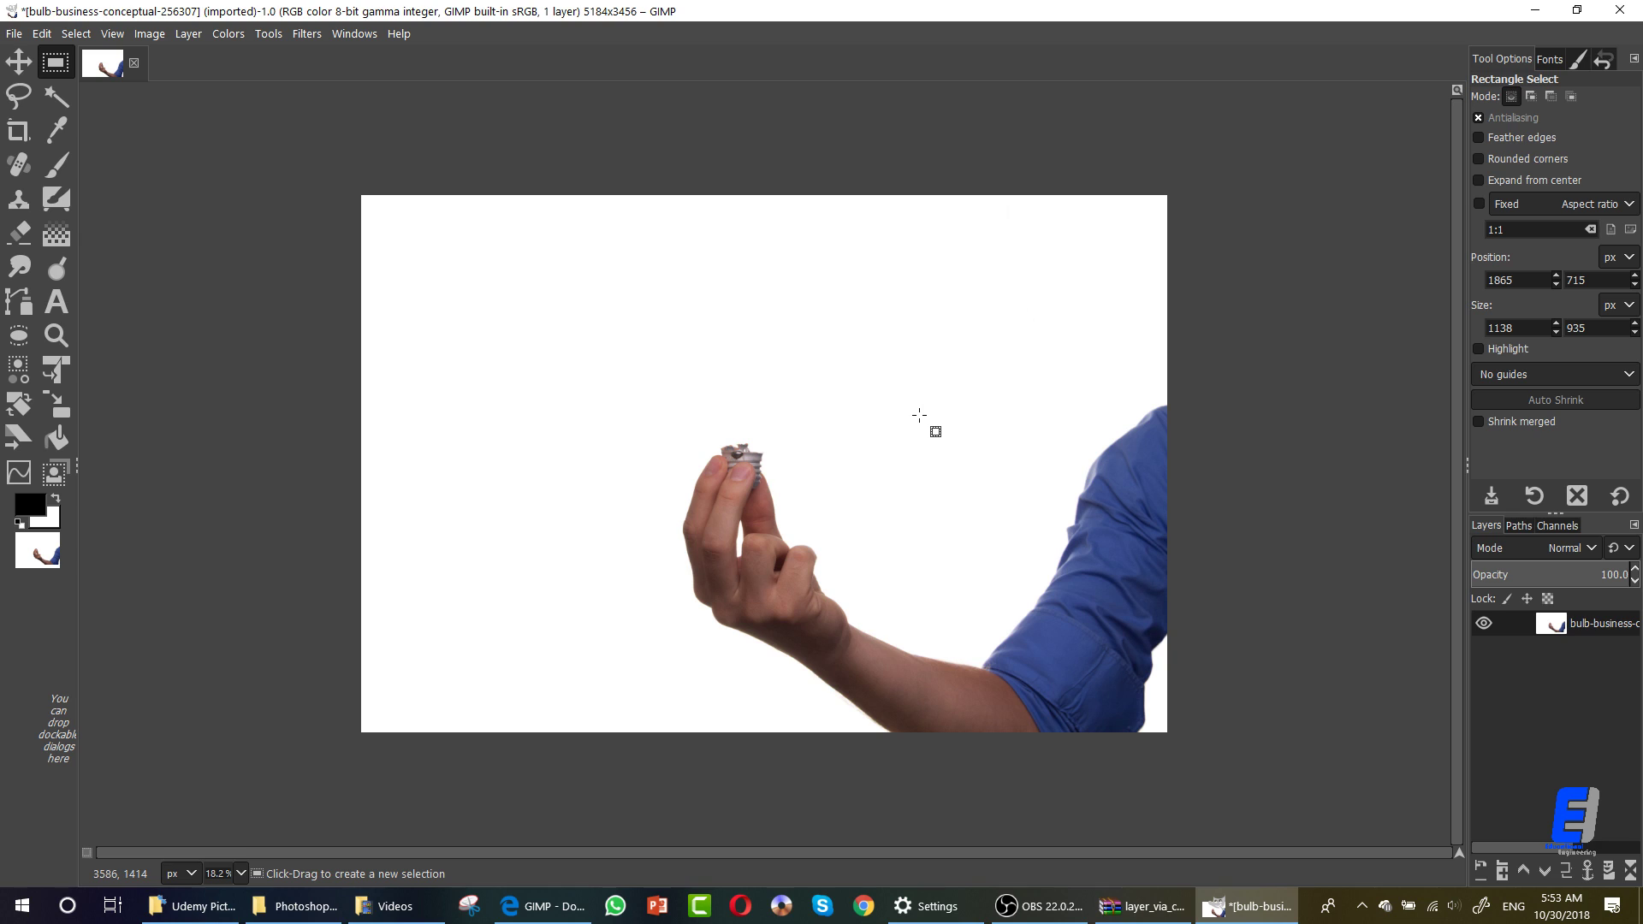
# Duplicate the bulb photo layer from its Layers panel right-click menu.
pyautogui.rightClick(1570, 619)
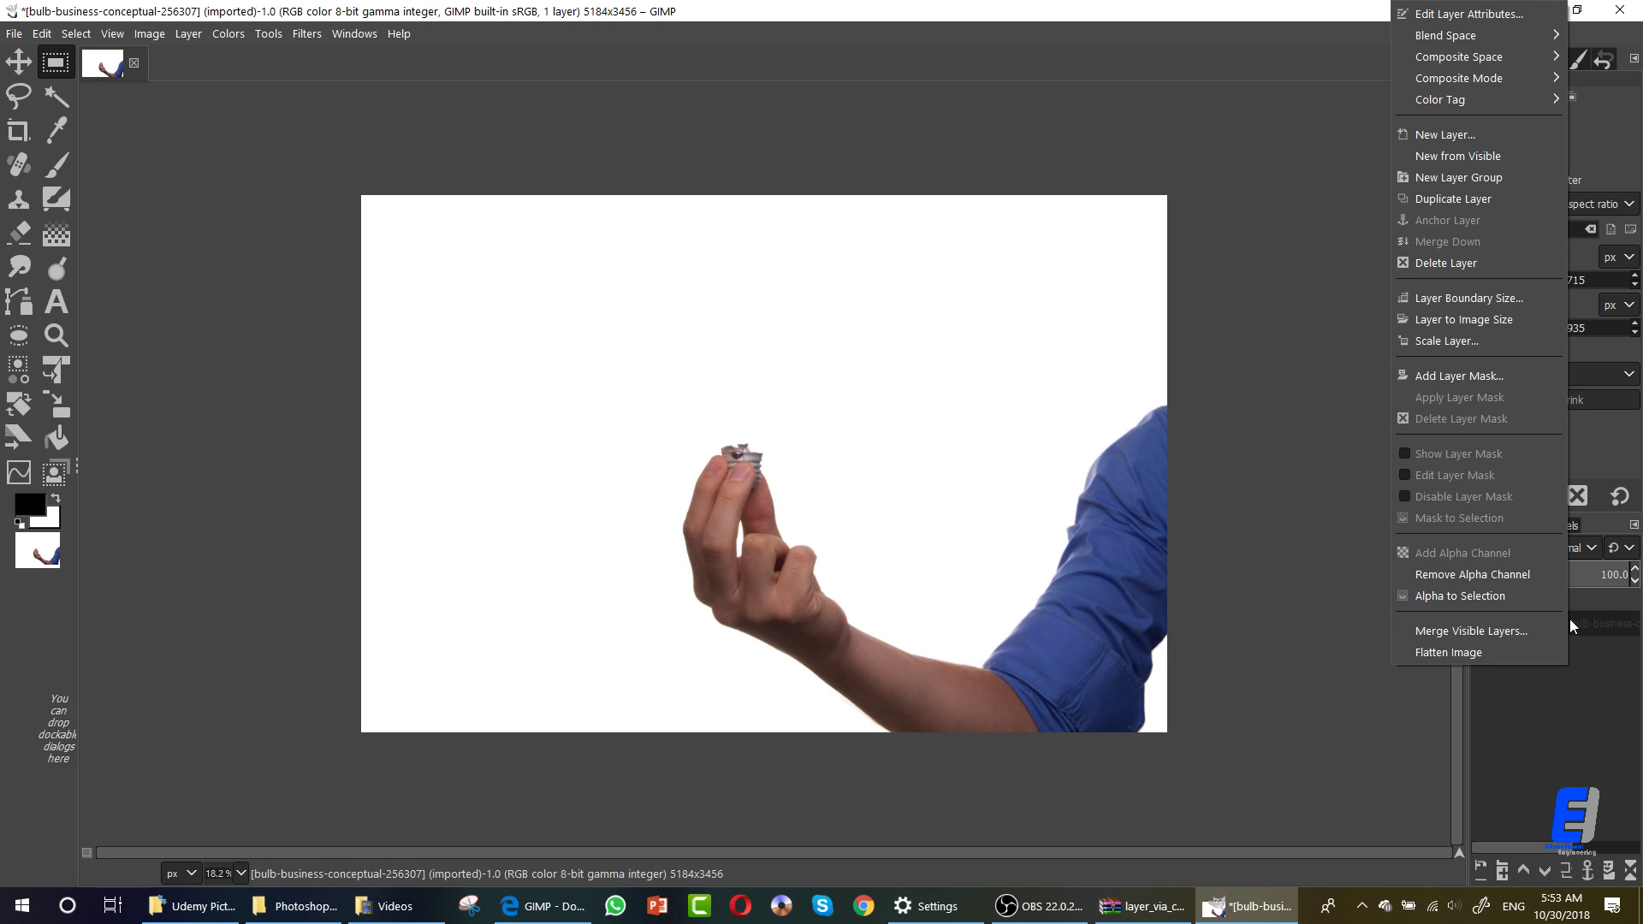
pyautogui.click(1458, 198)
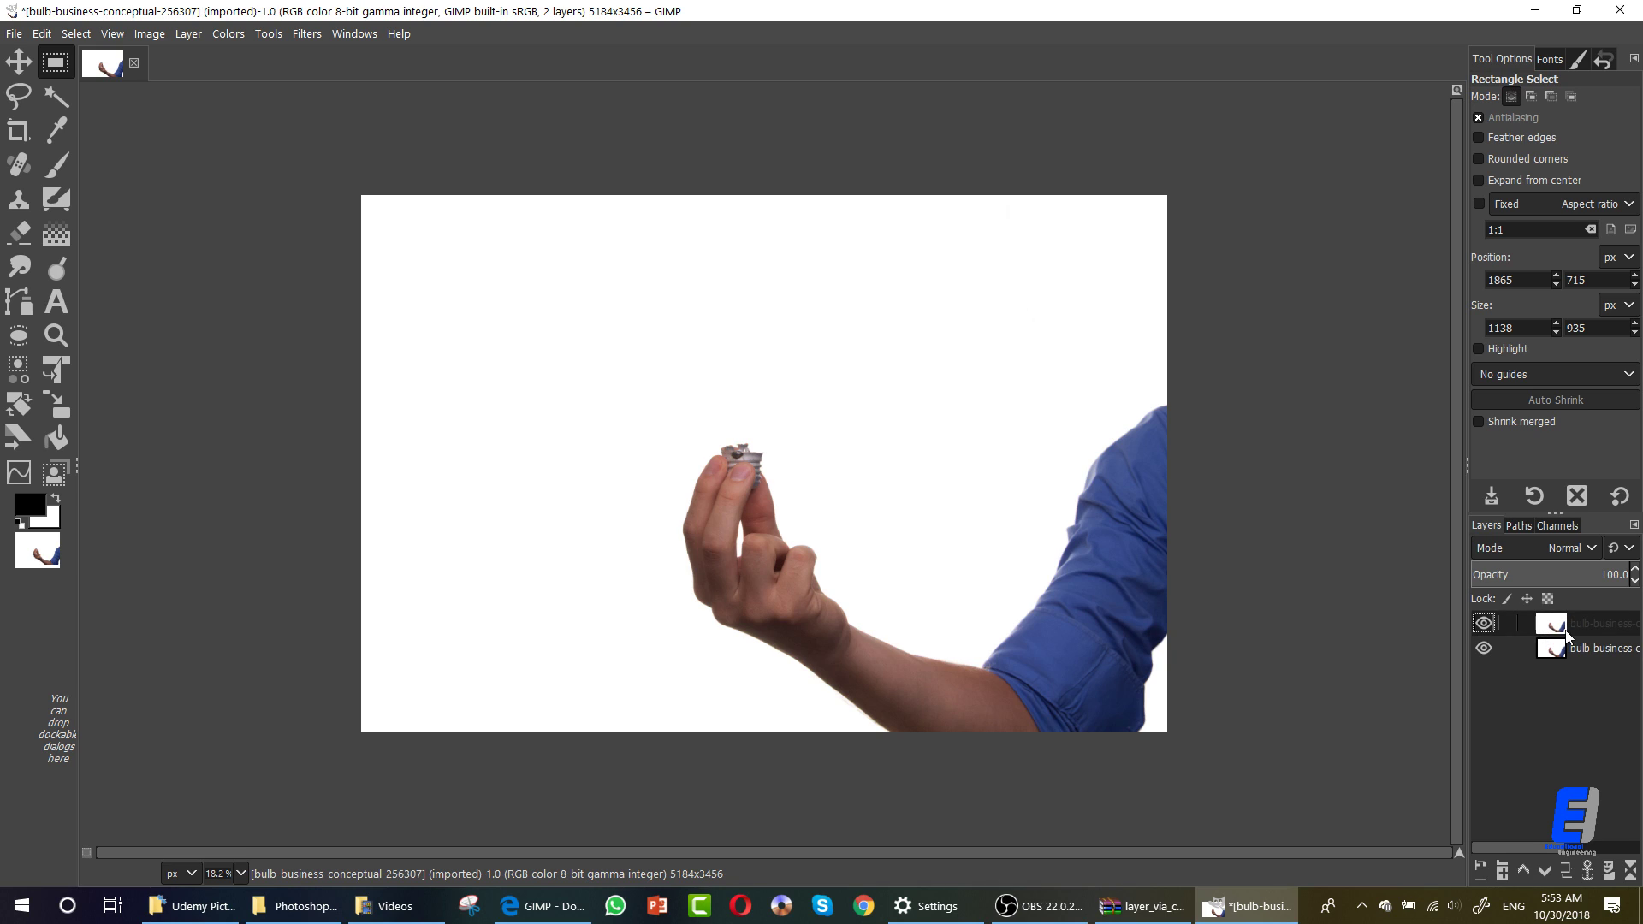
# Apply Gaussian Blur with Size X/Y 43.73 to the duplicate layer, heavily softening the hand and arm.
pyautogui.click(307, 34)
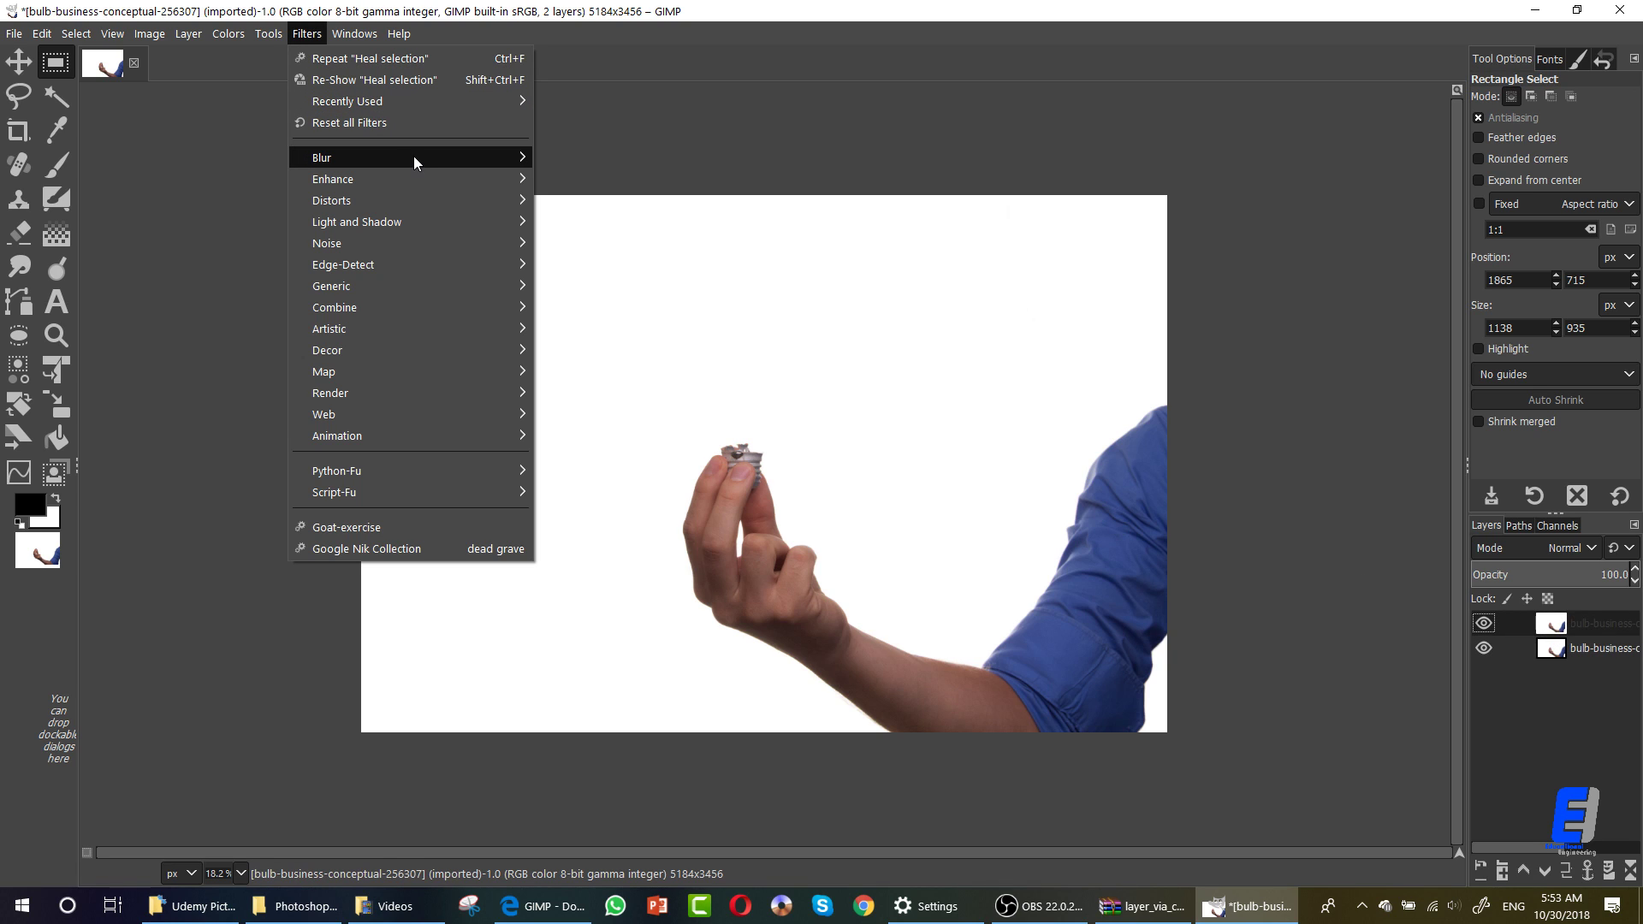
pyautogui.moveTo(434, 158)
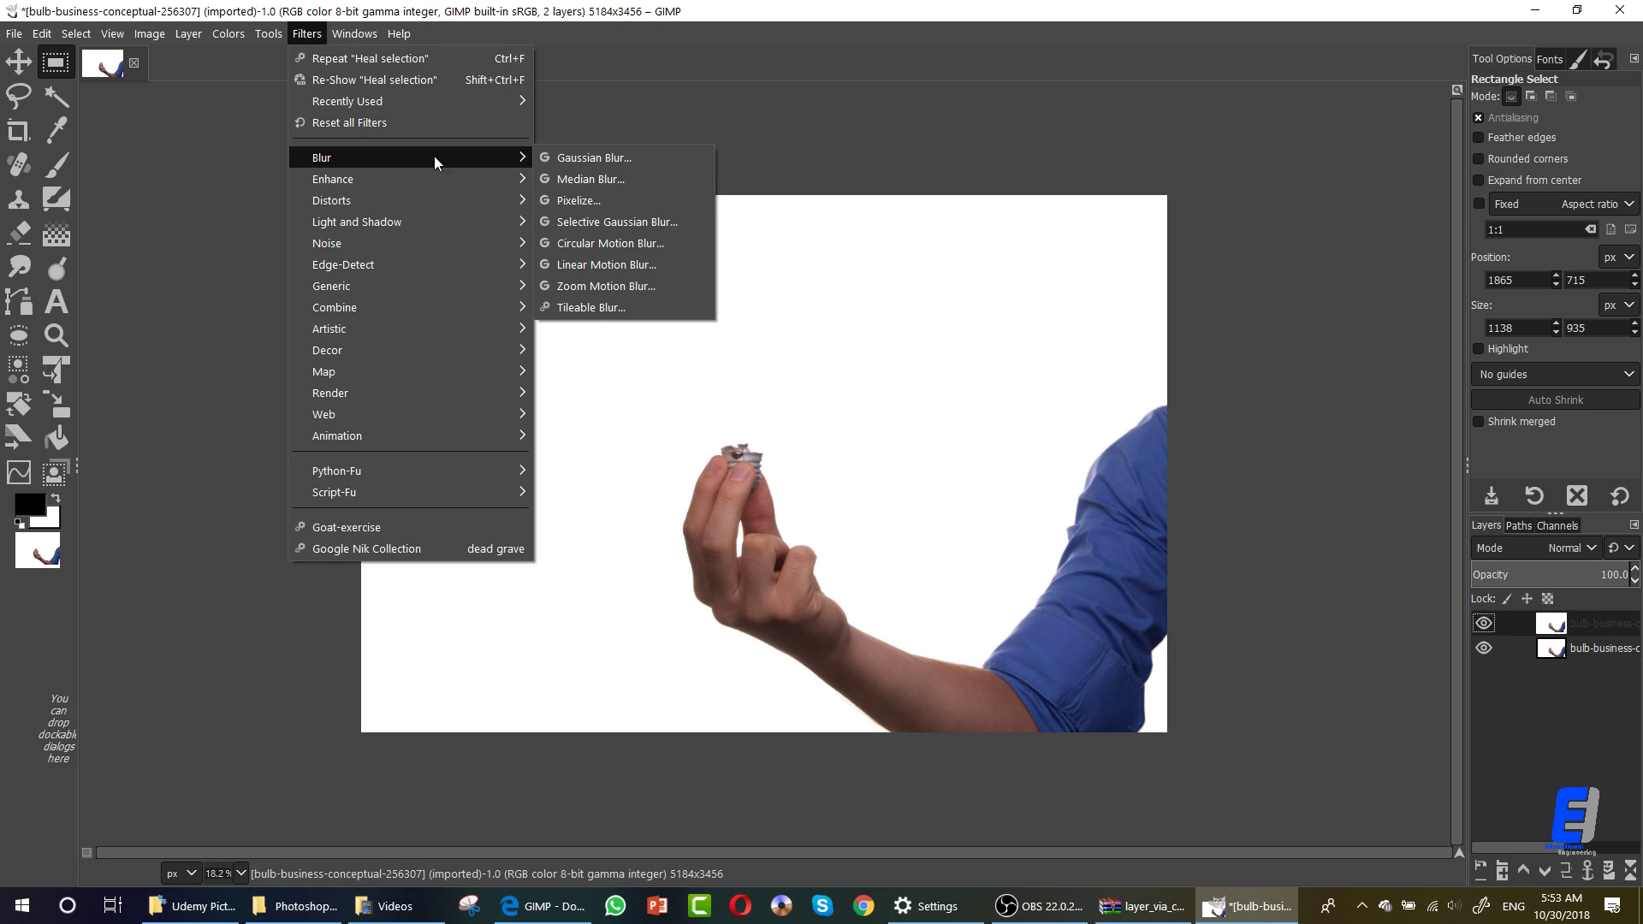
pyautogui.click(596, 159)
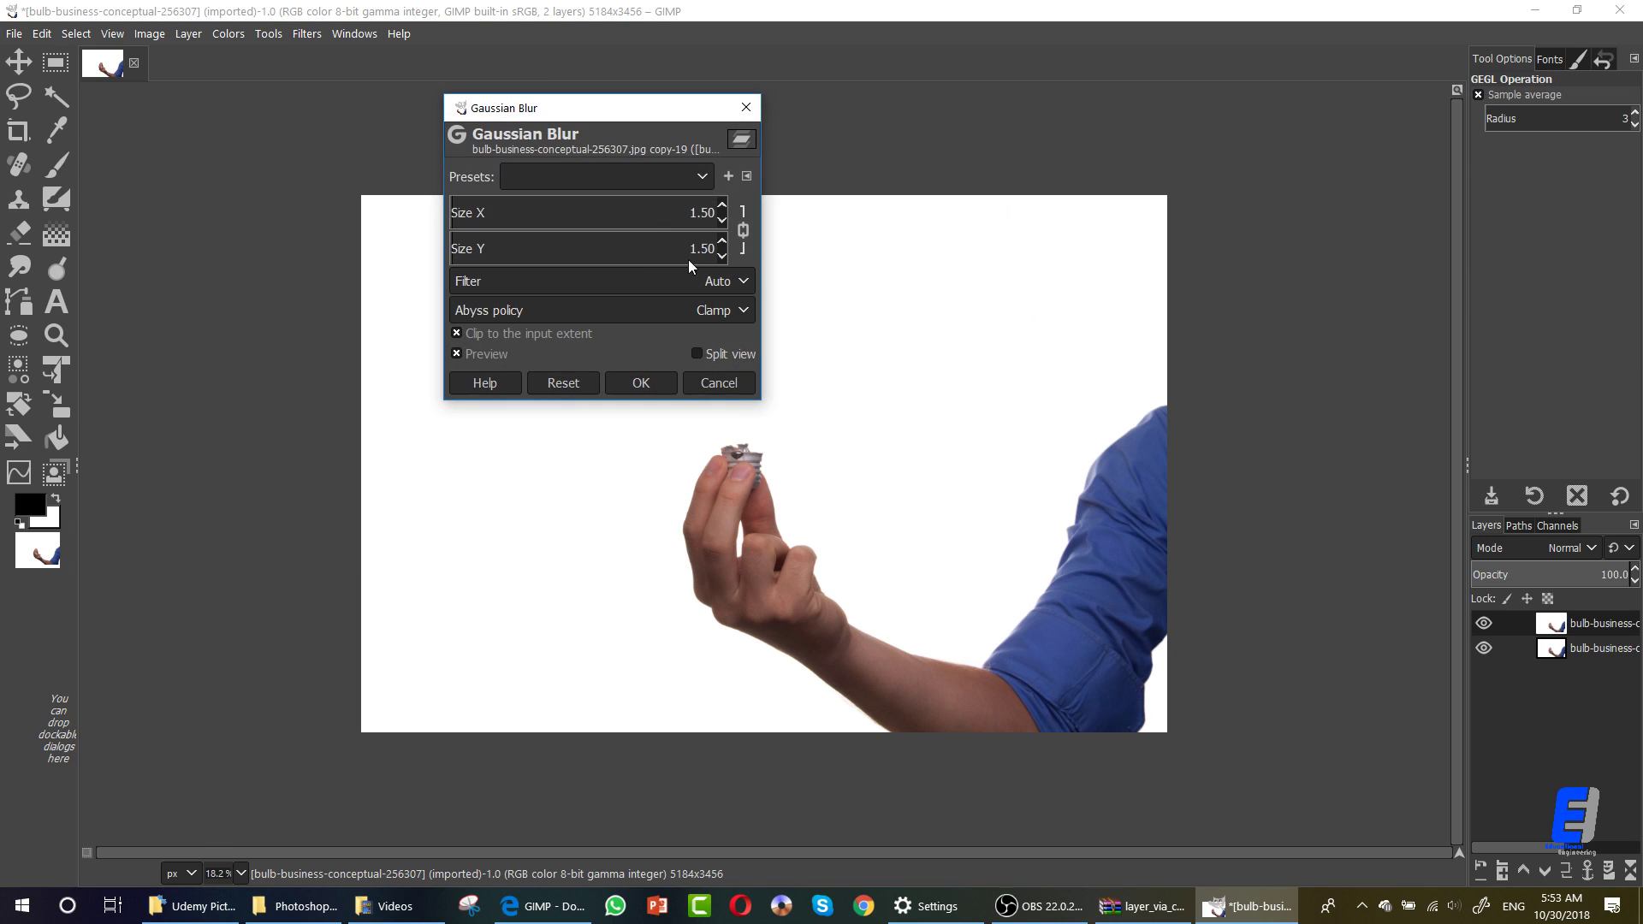
pyautogui.moveTo(588, 110); pyautogui.dragTo(1308, 94)
pyautogui.click(1258, 190)
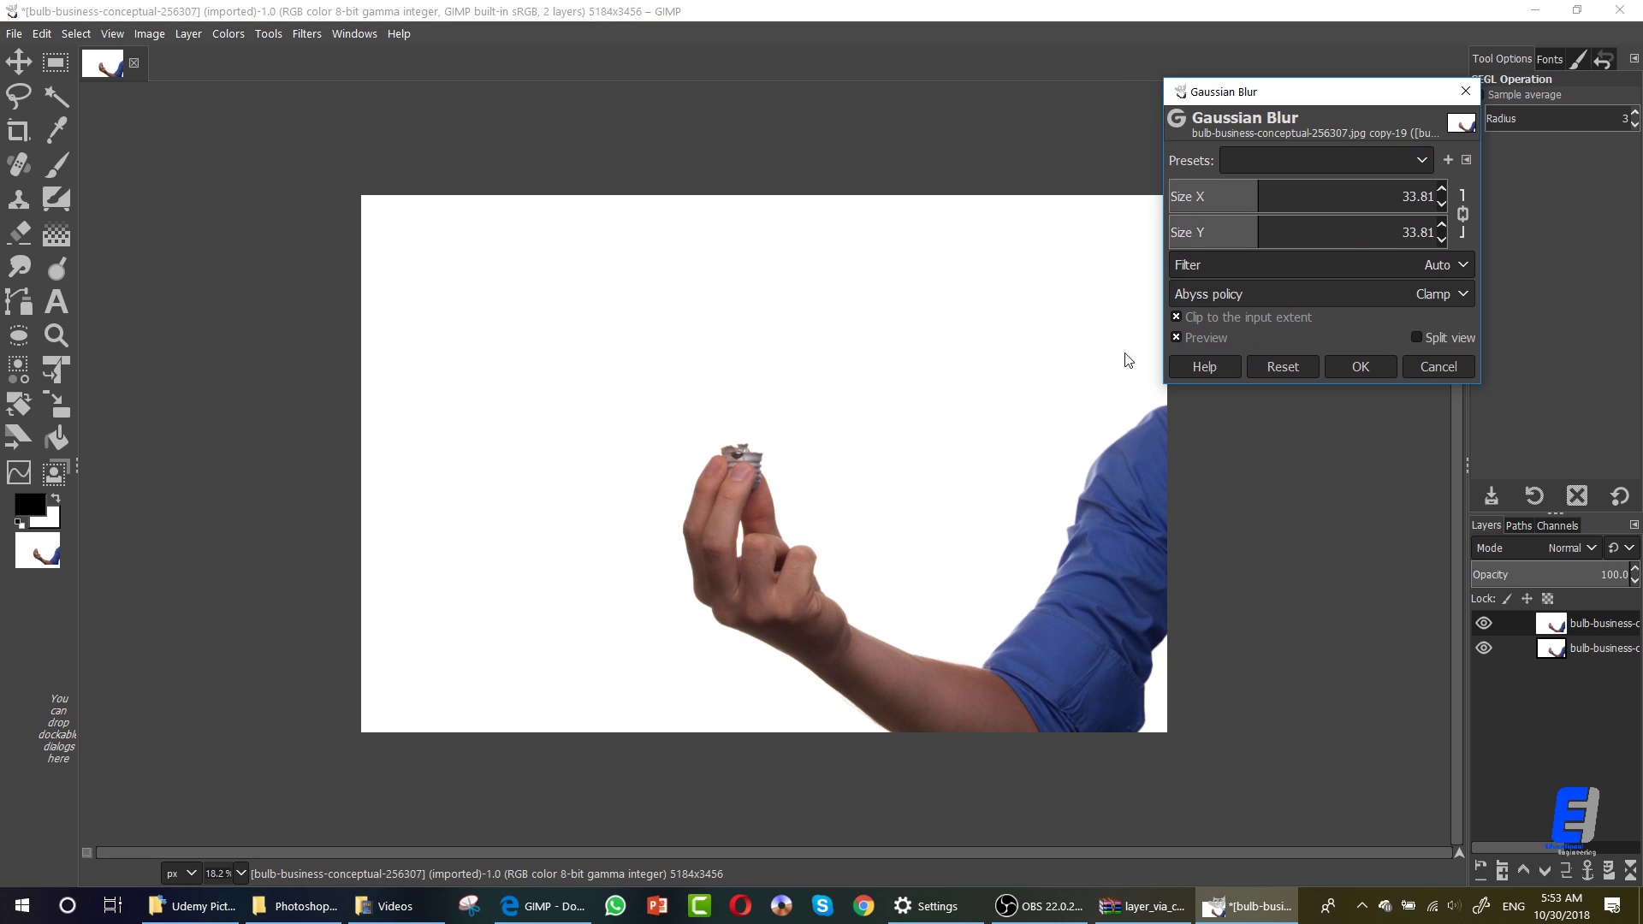
pyautogui.click(1286, 193)
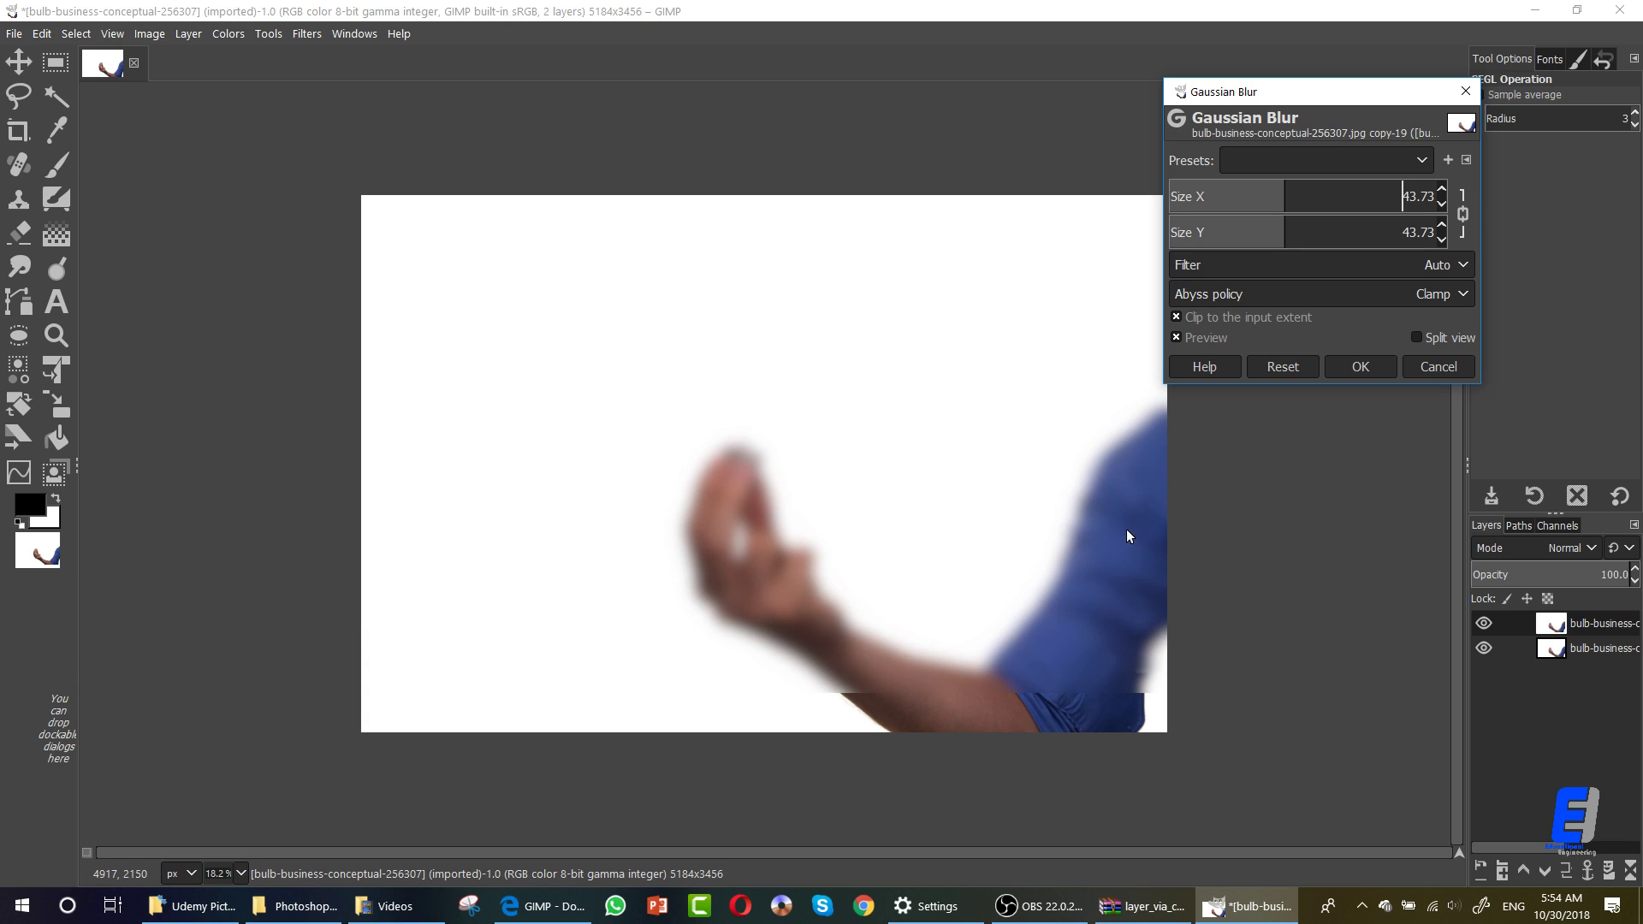
pyautogui.click(1364, 366)
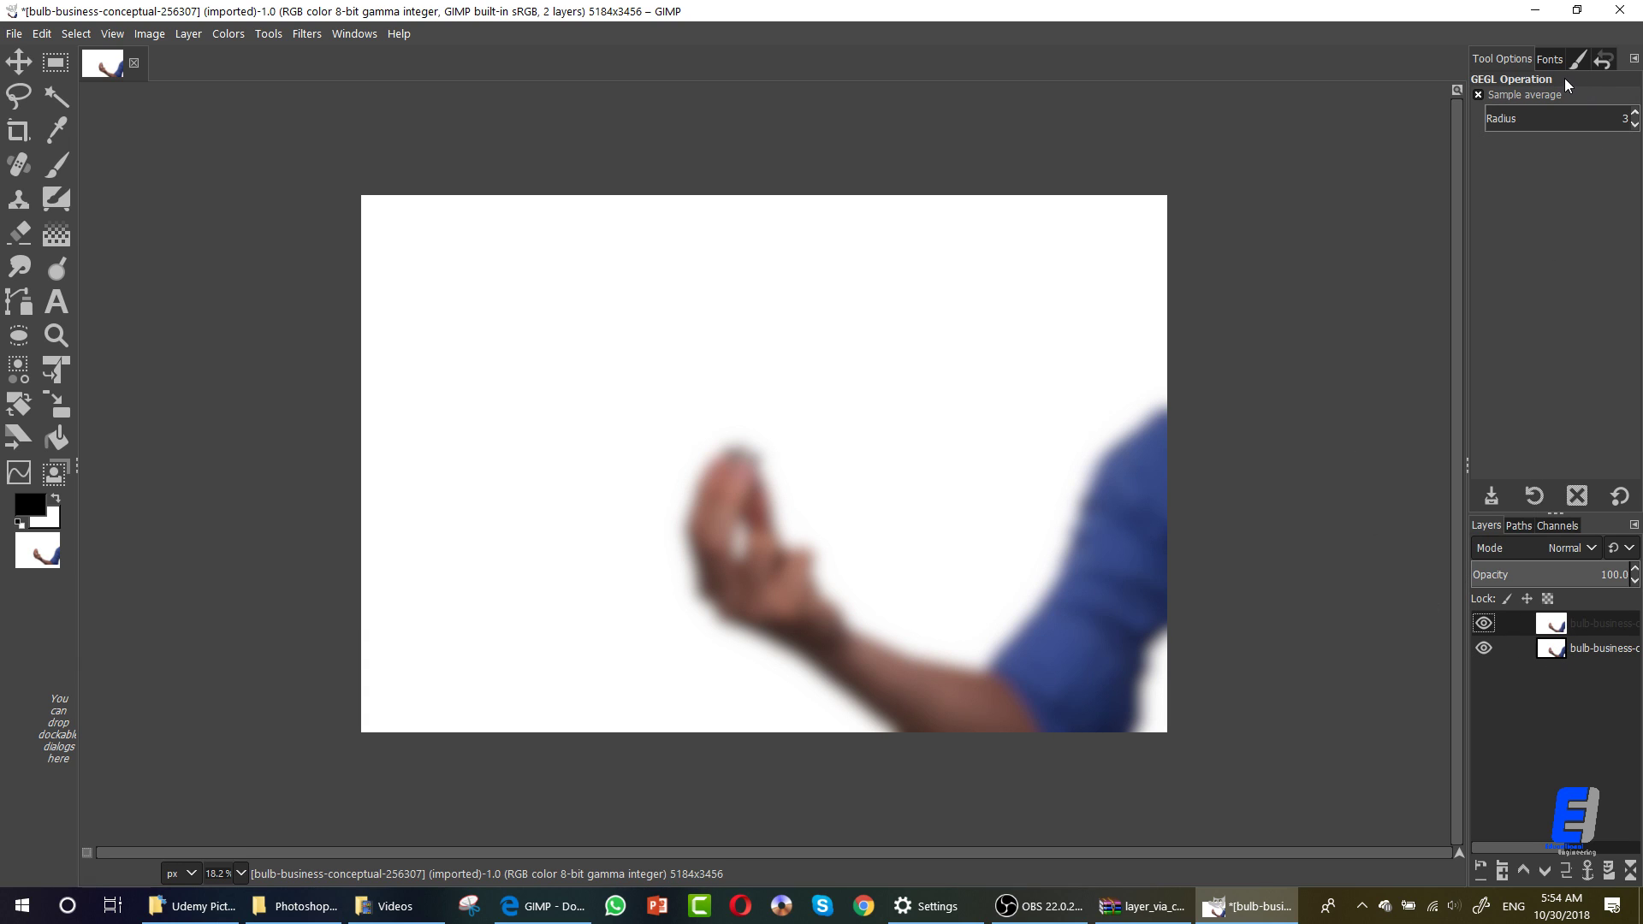
# Set the blurred copy's blend mode to Soft light and toggle its visibility to compare.
pyautogui.click(1590, 548)
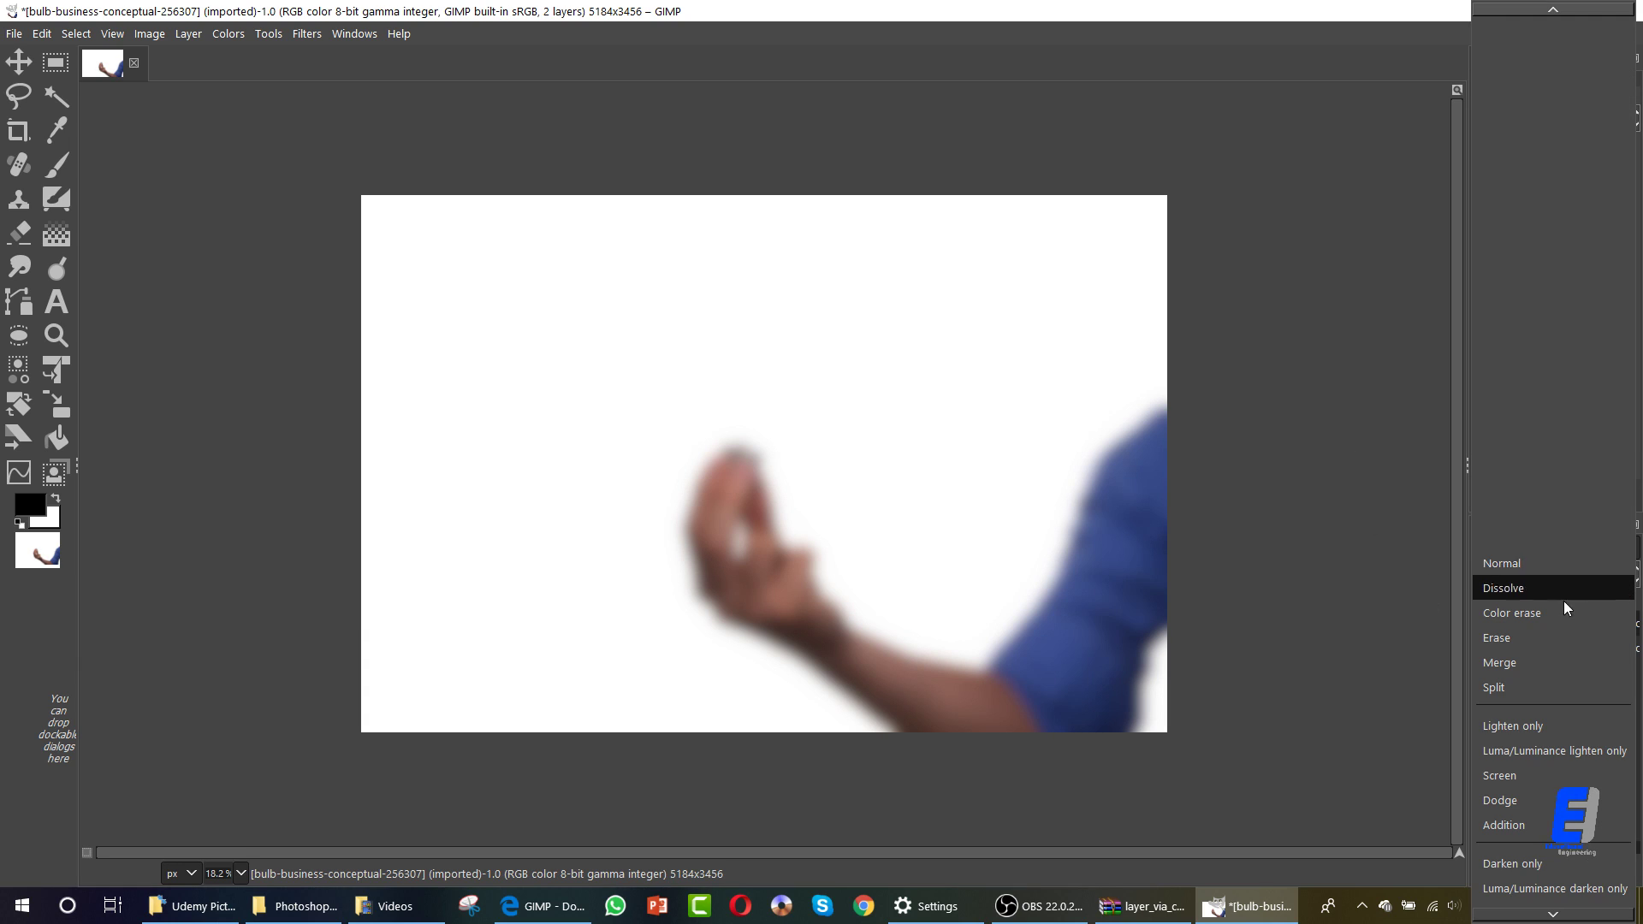
pyautogui.scroll(-5, 1554, 633)
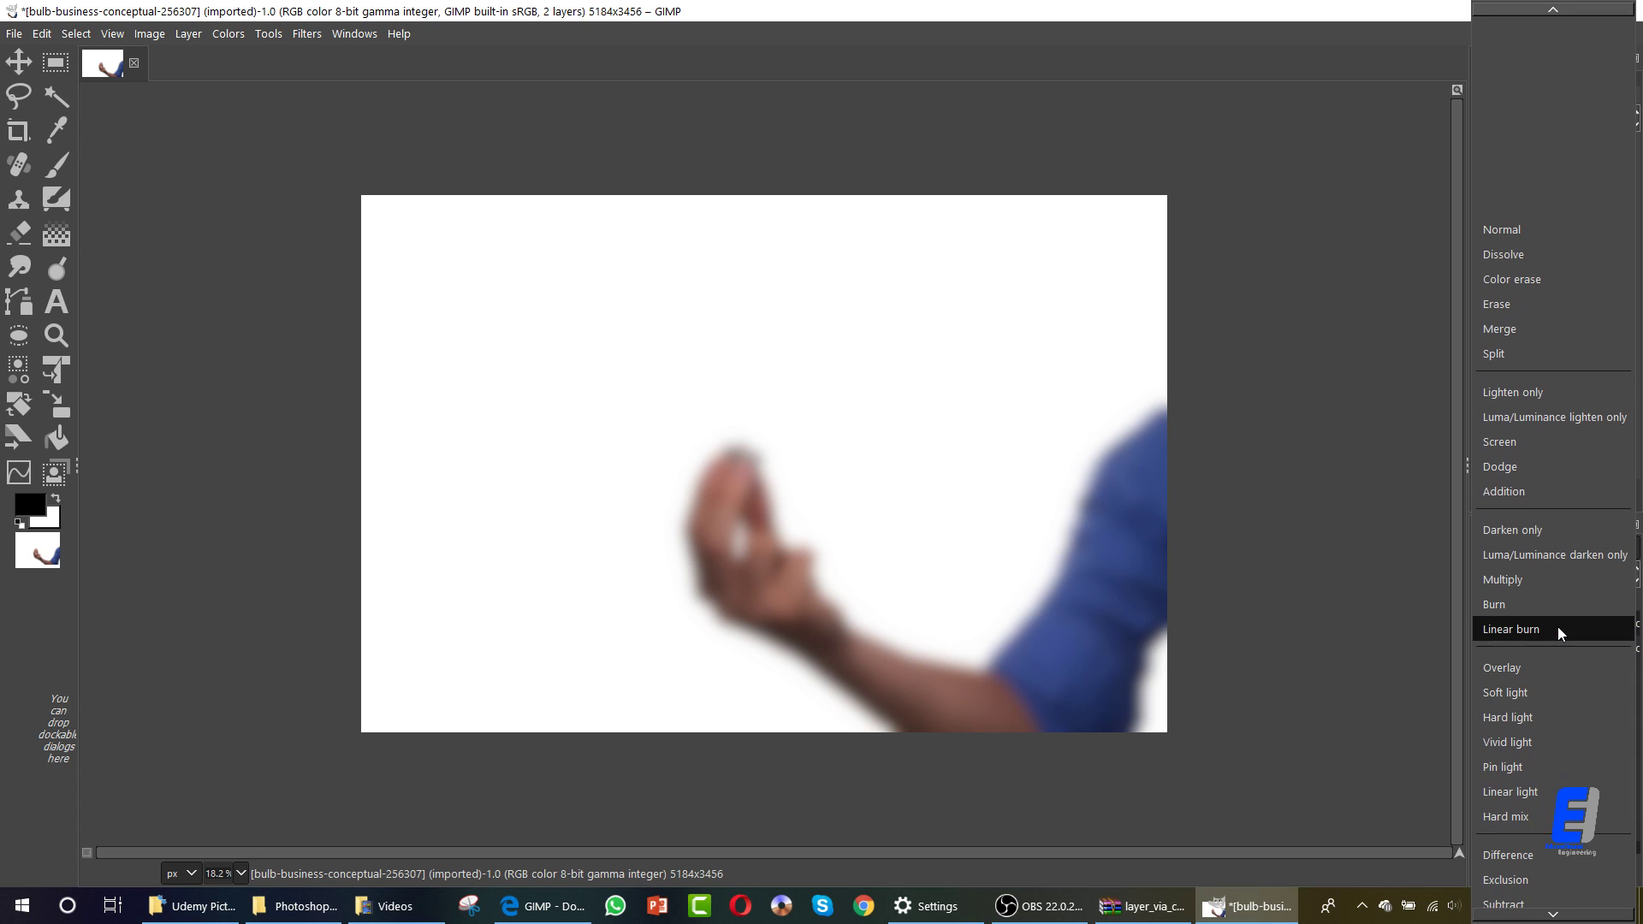
pyautogui.scroll(-1, 1554, 634)
pyautogui.click(1539, 639)
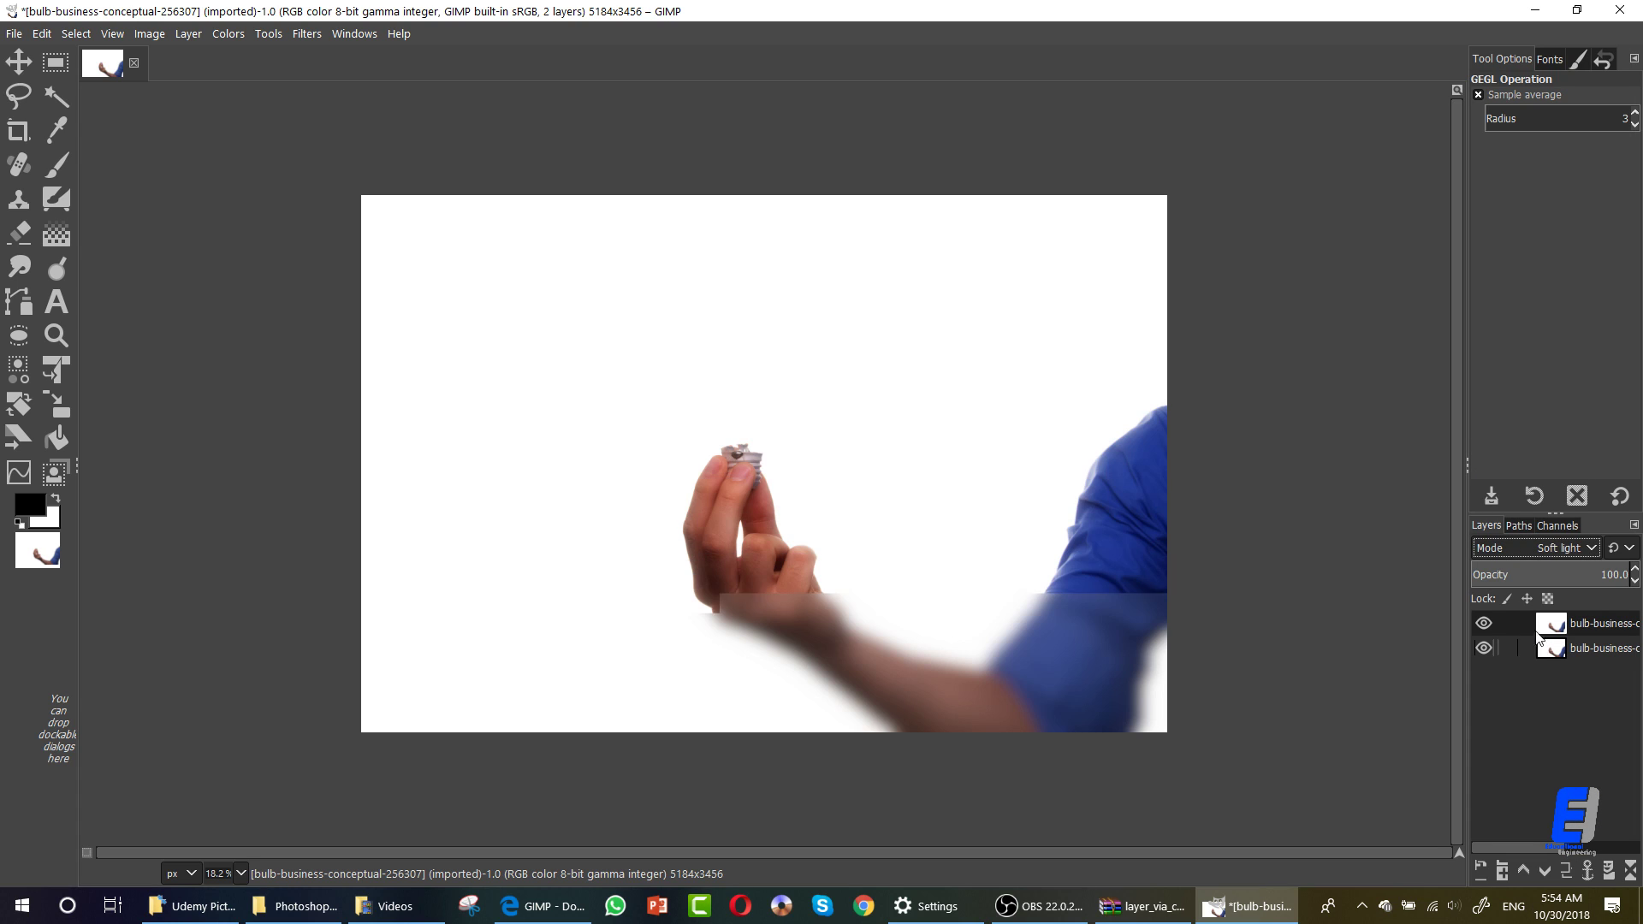
pyautogui.click(1485, 624)
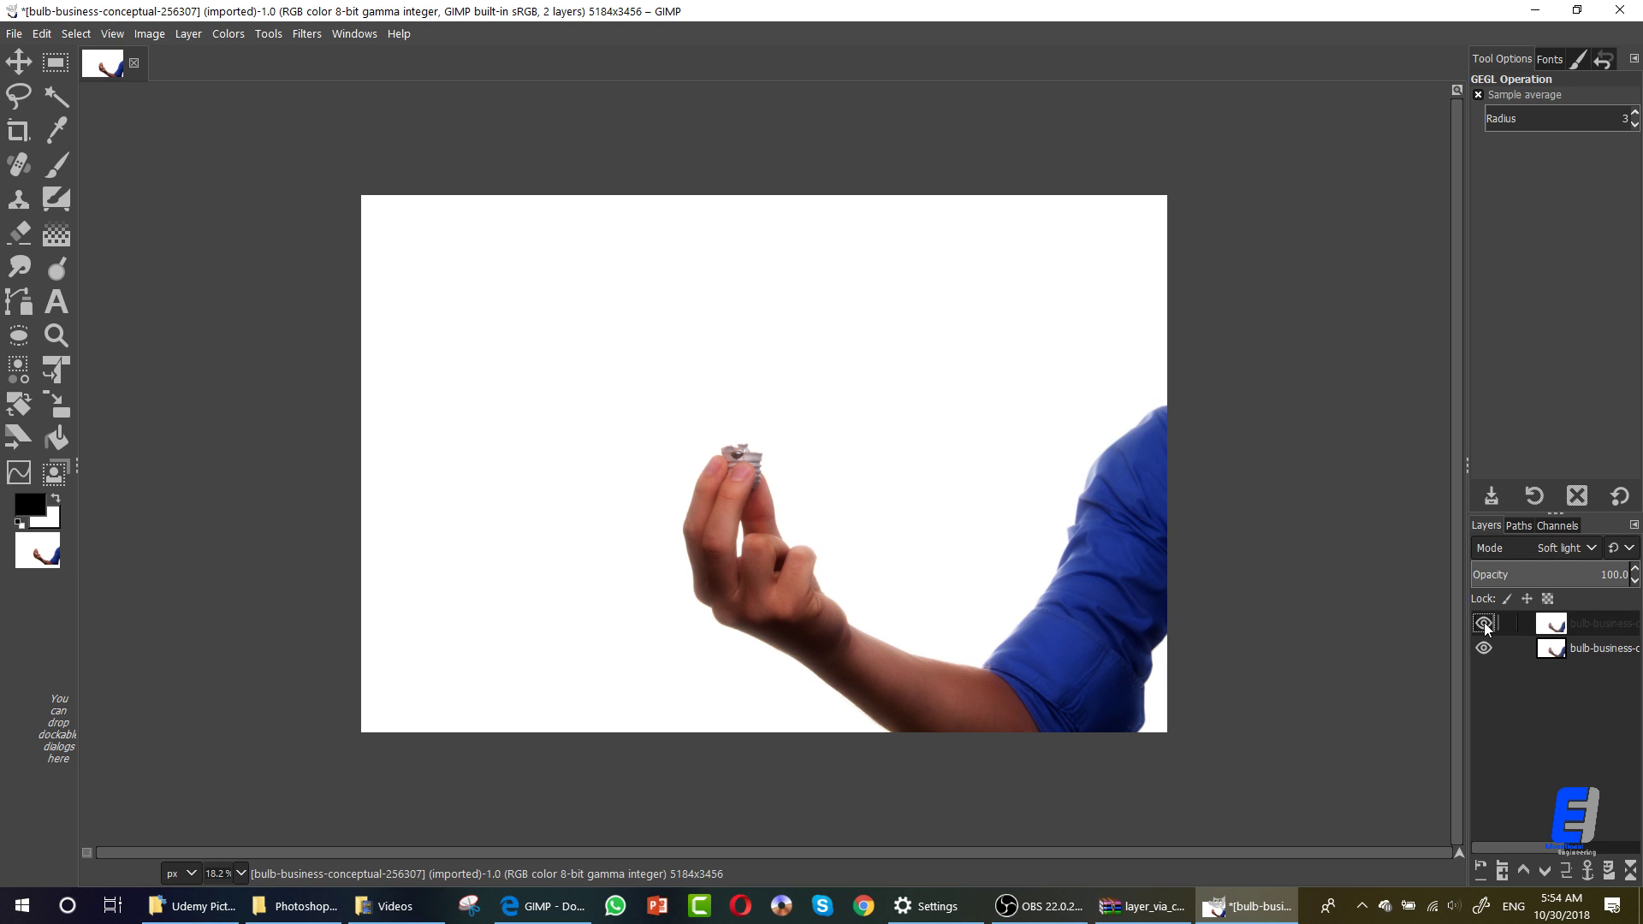
# Merge the soft-light copy down into the photo, undoing a mistaken first attempt.
pyautogui.rightClick(1595, 629)
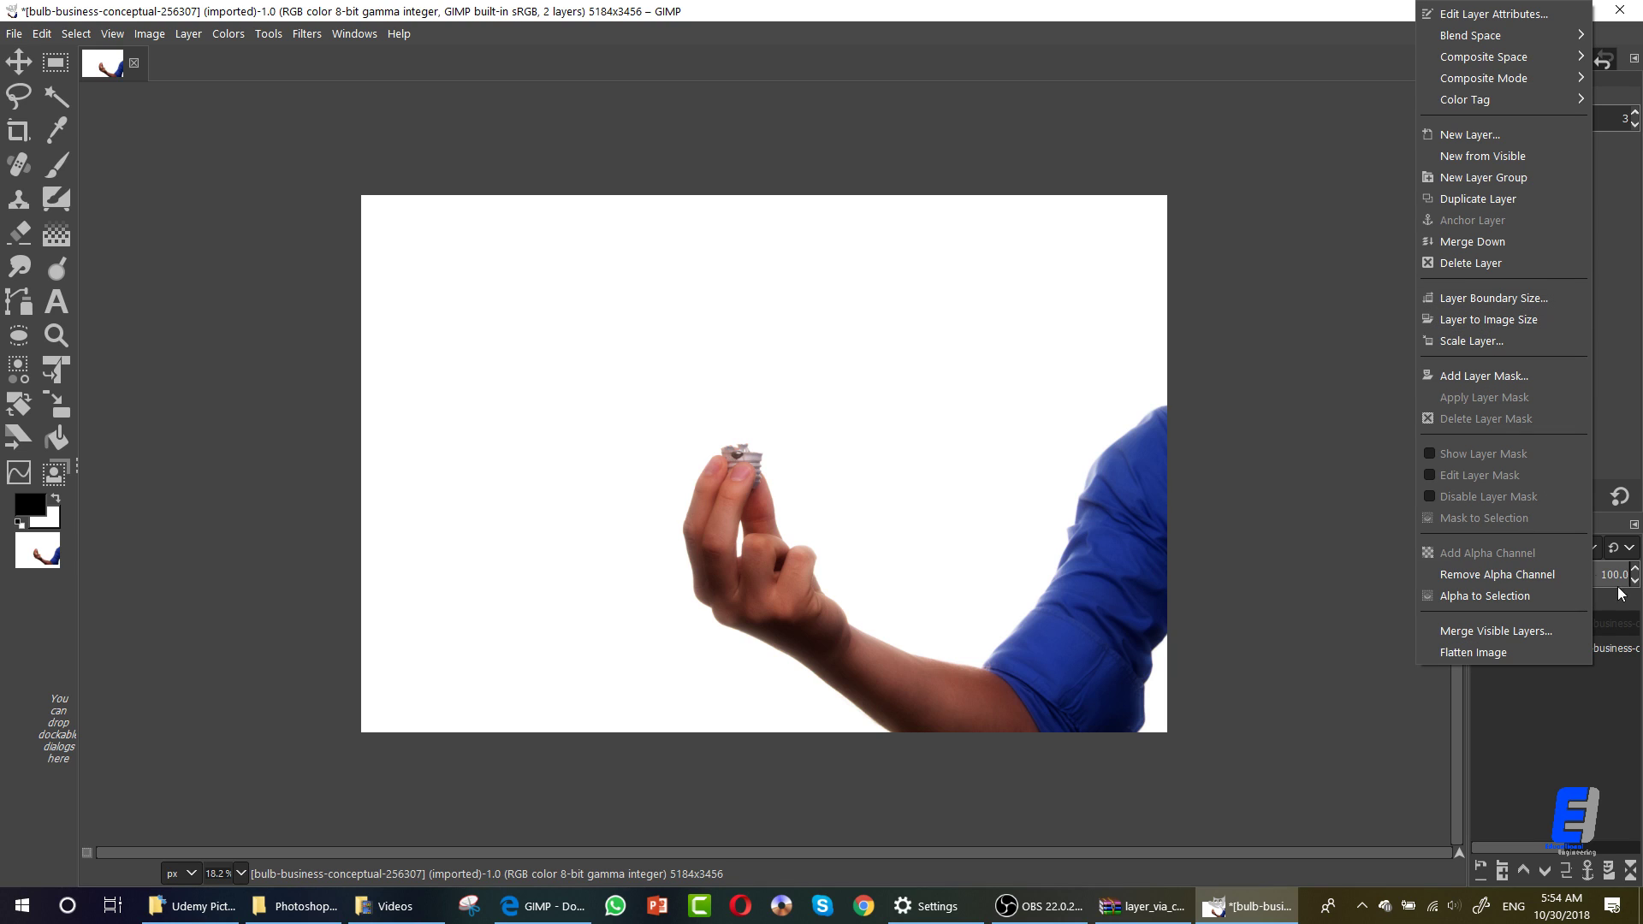
pyautogui.click(1614, 623)
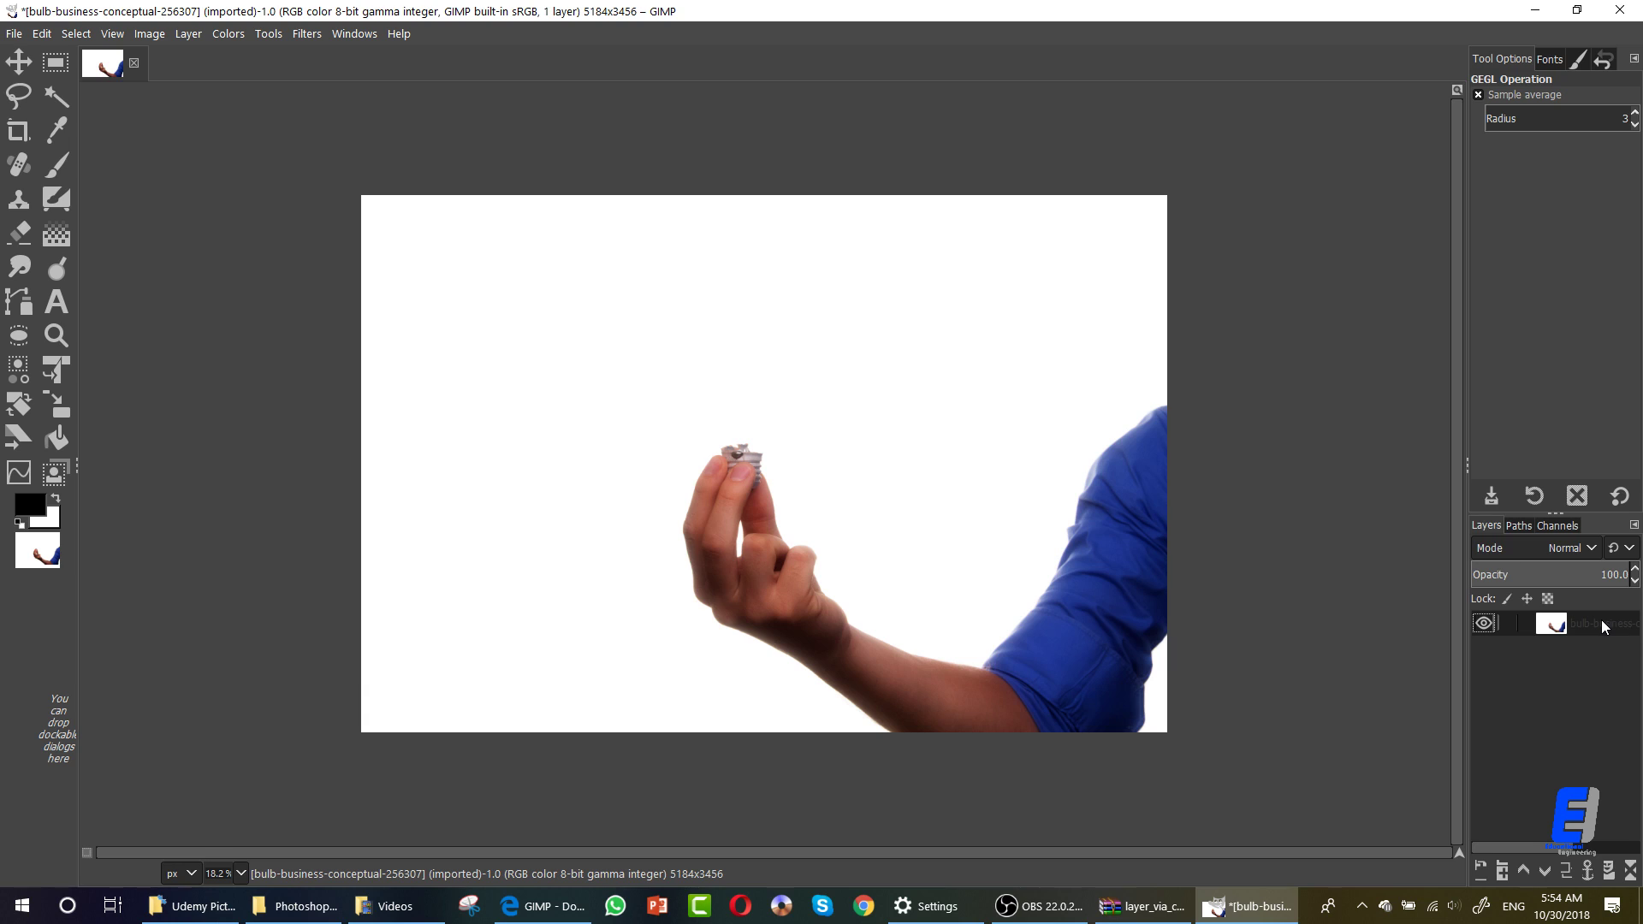
pyautogui.hotkey('ctrl', 'z')
pyautogui.rightClick(1598, 623)
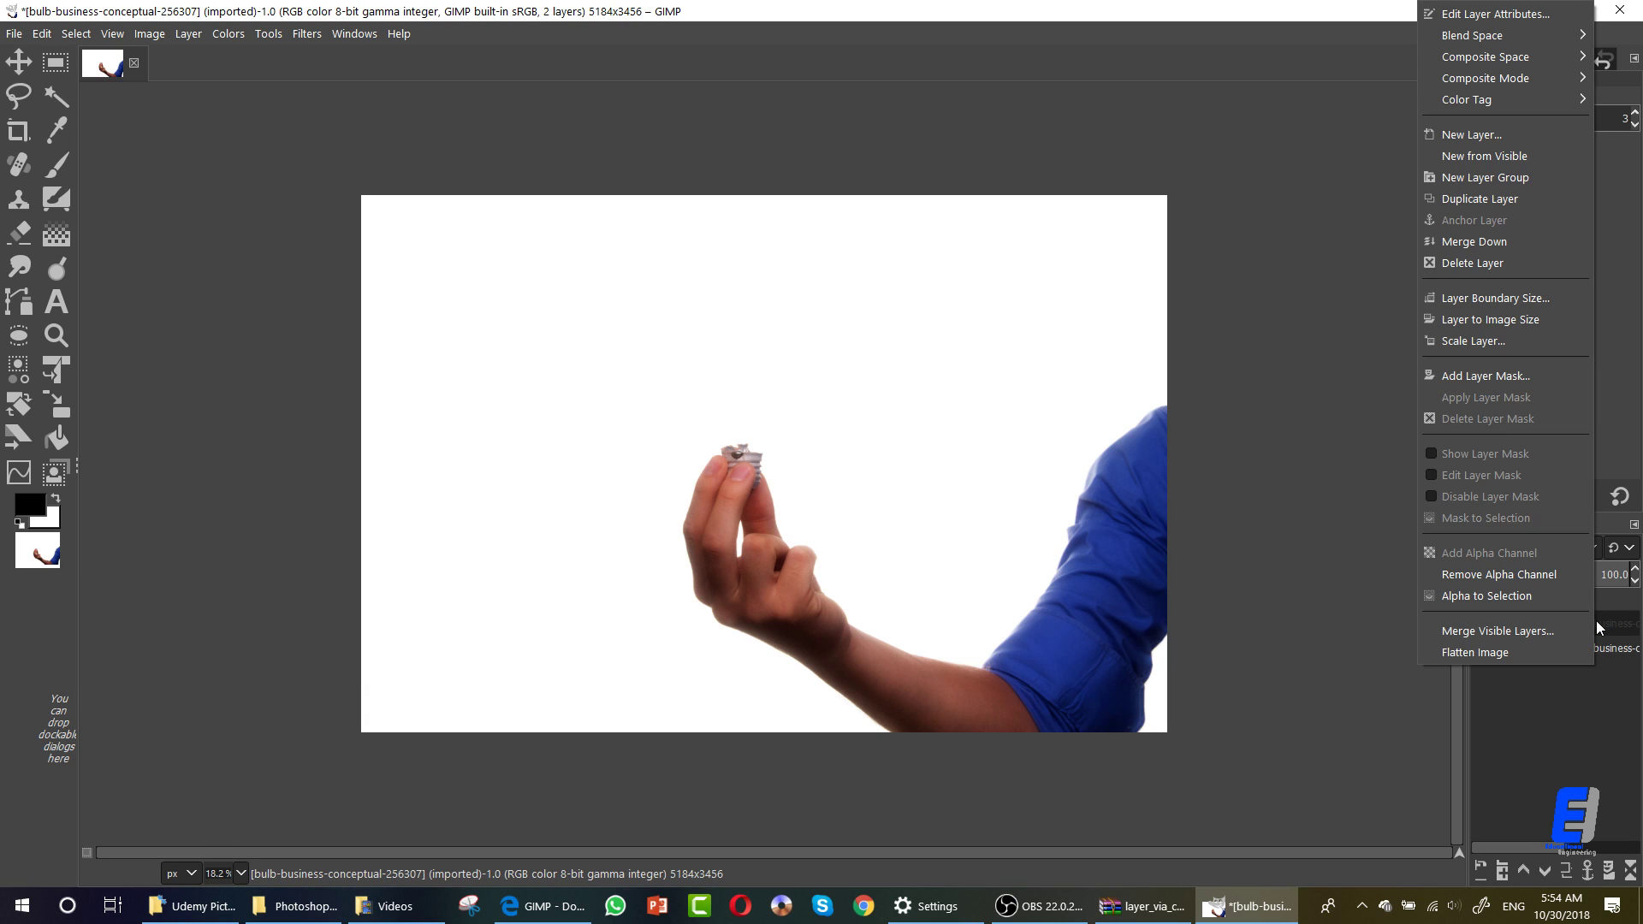
pyautogui.click(1474, 243)
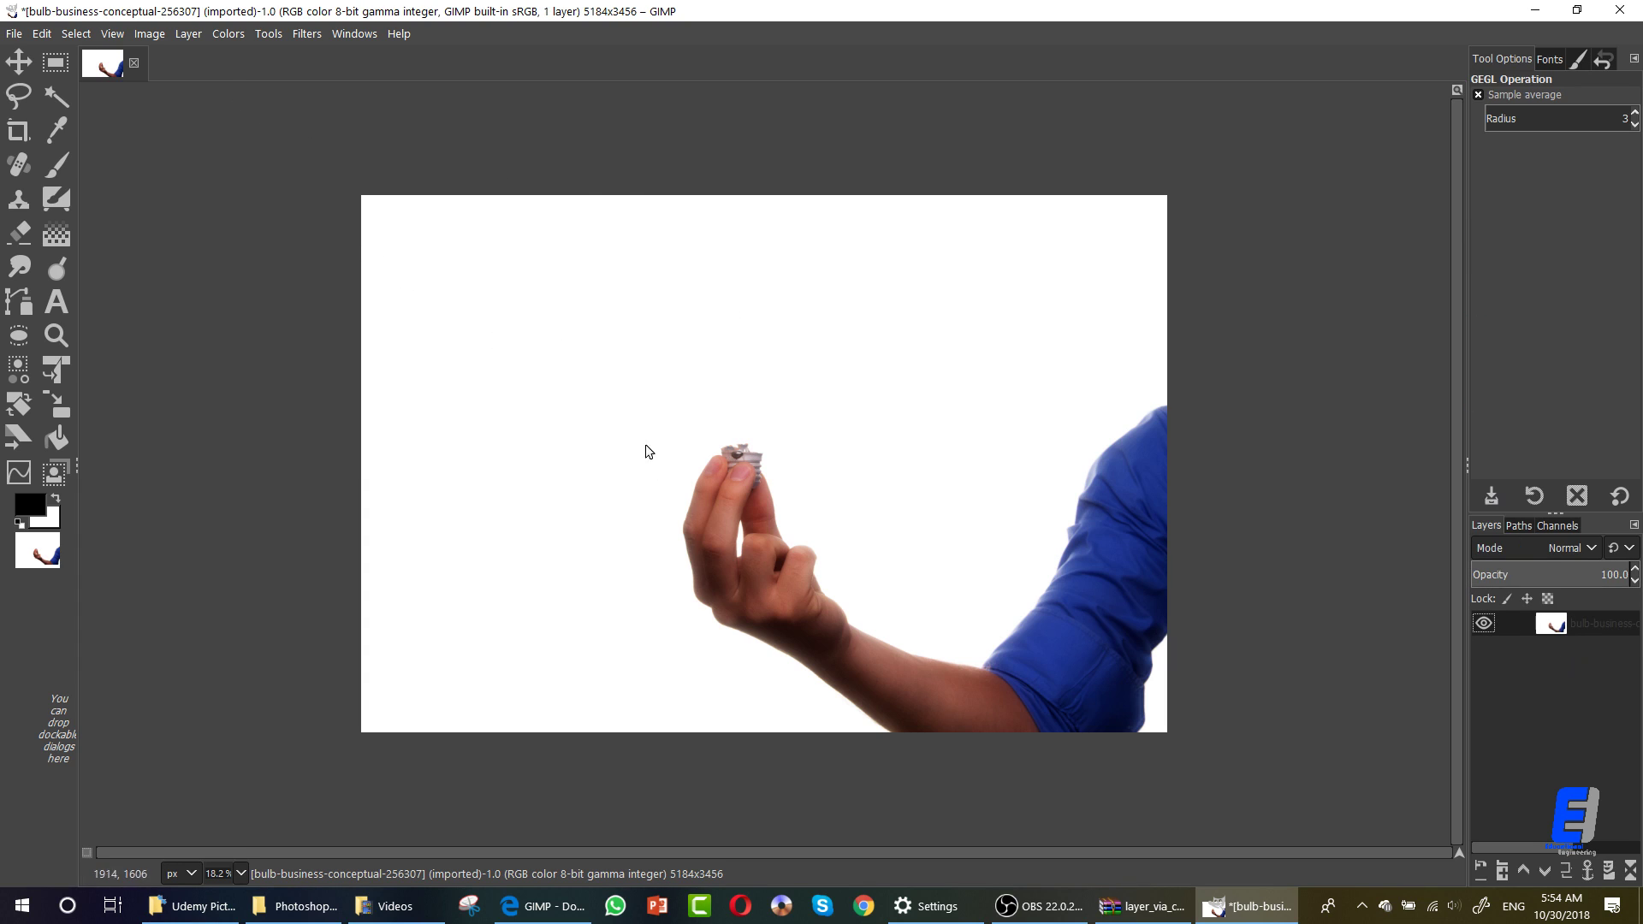
# Lift the Value curve's midpoint to about 129→162 in Curves to brighten the photo.
pyautogui.click(224, 34)
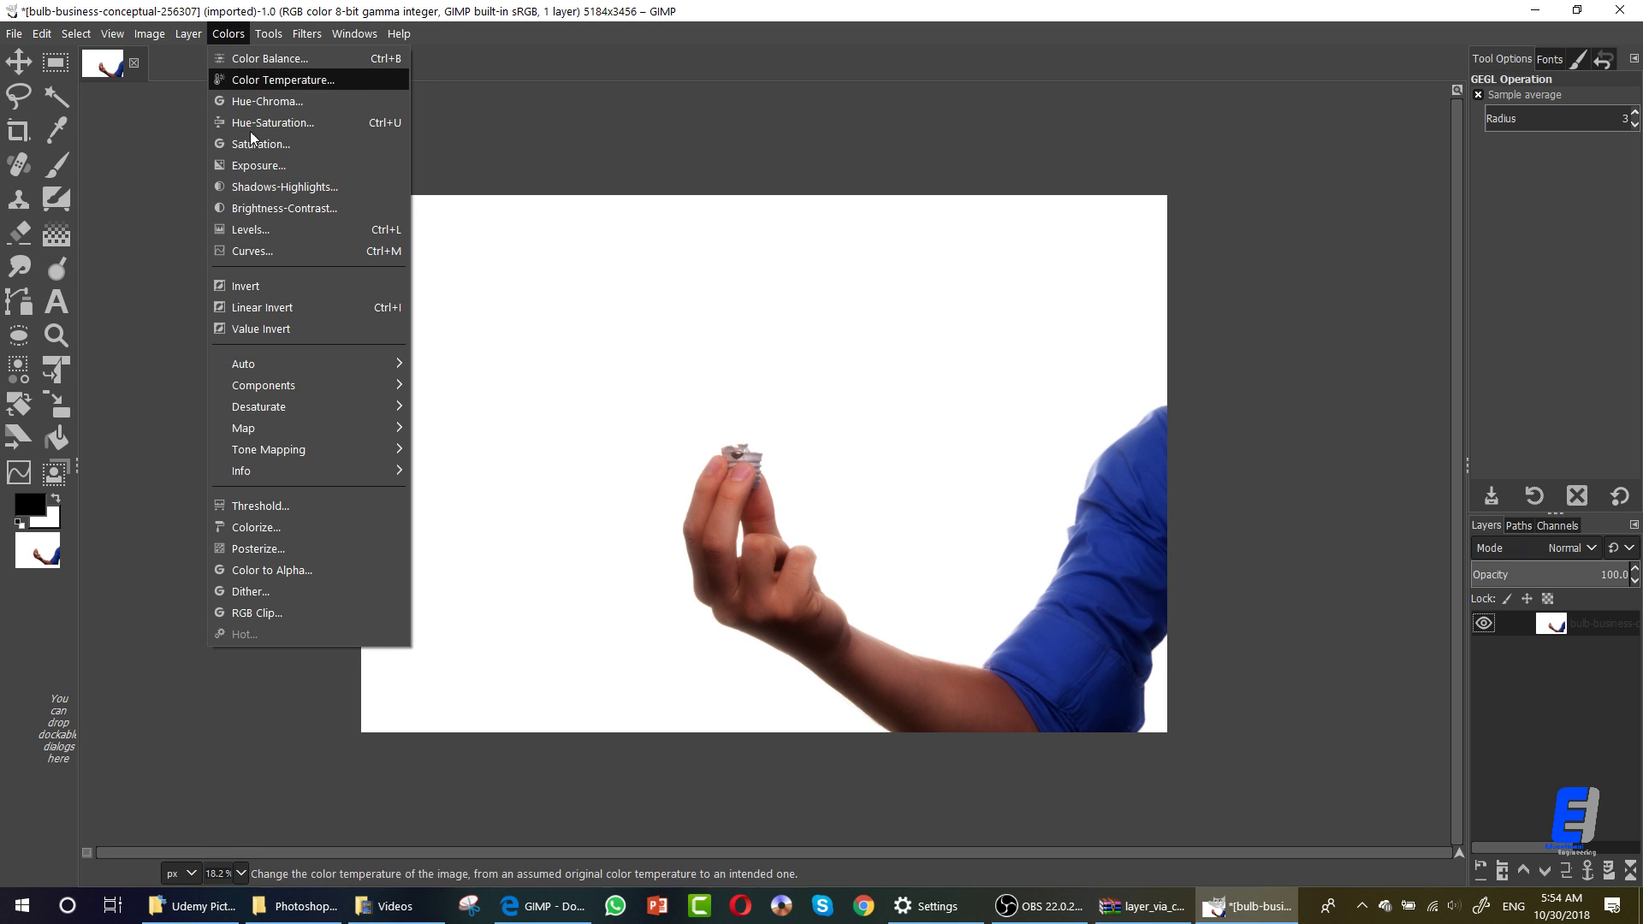
pyautogui.click(271, 253)
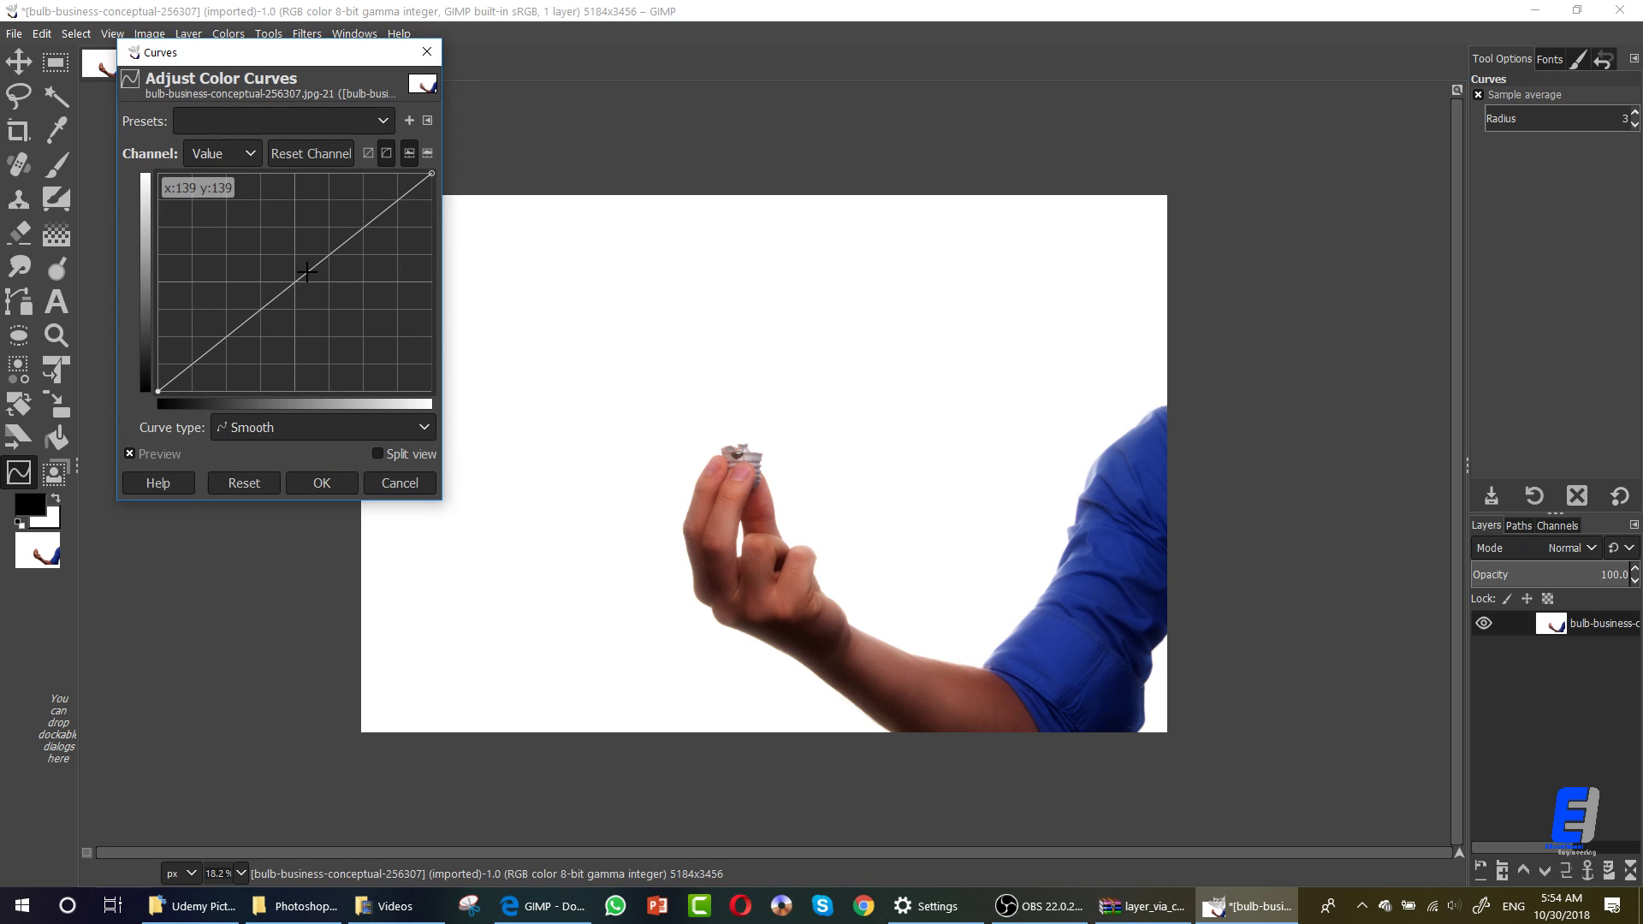
pyautogui.moveTo(322, 272); pyautogui.dragTo(296, 251)
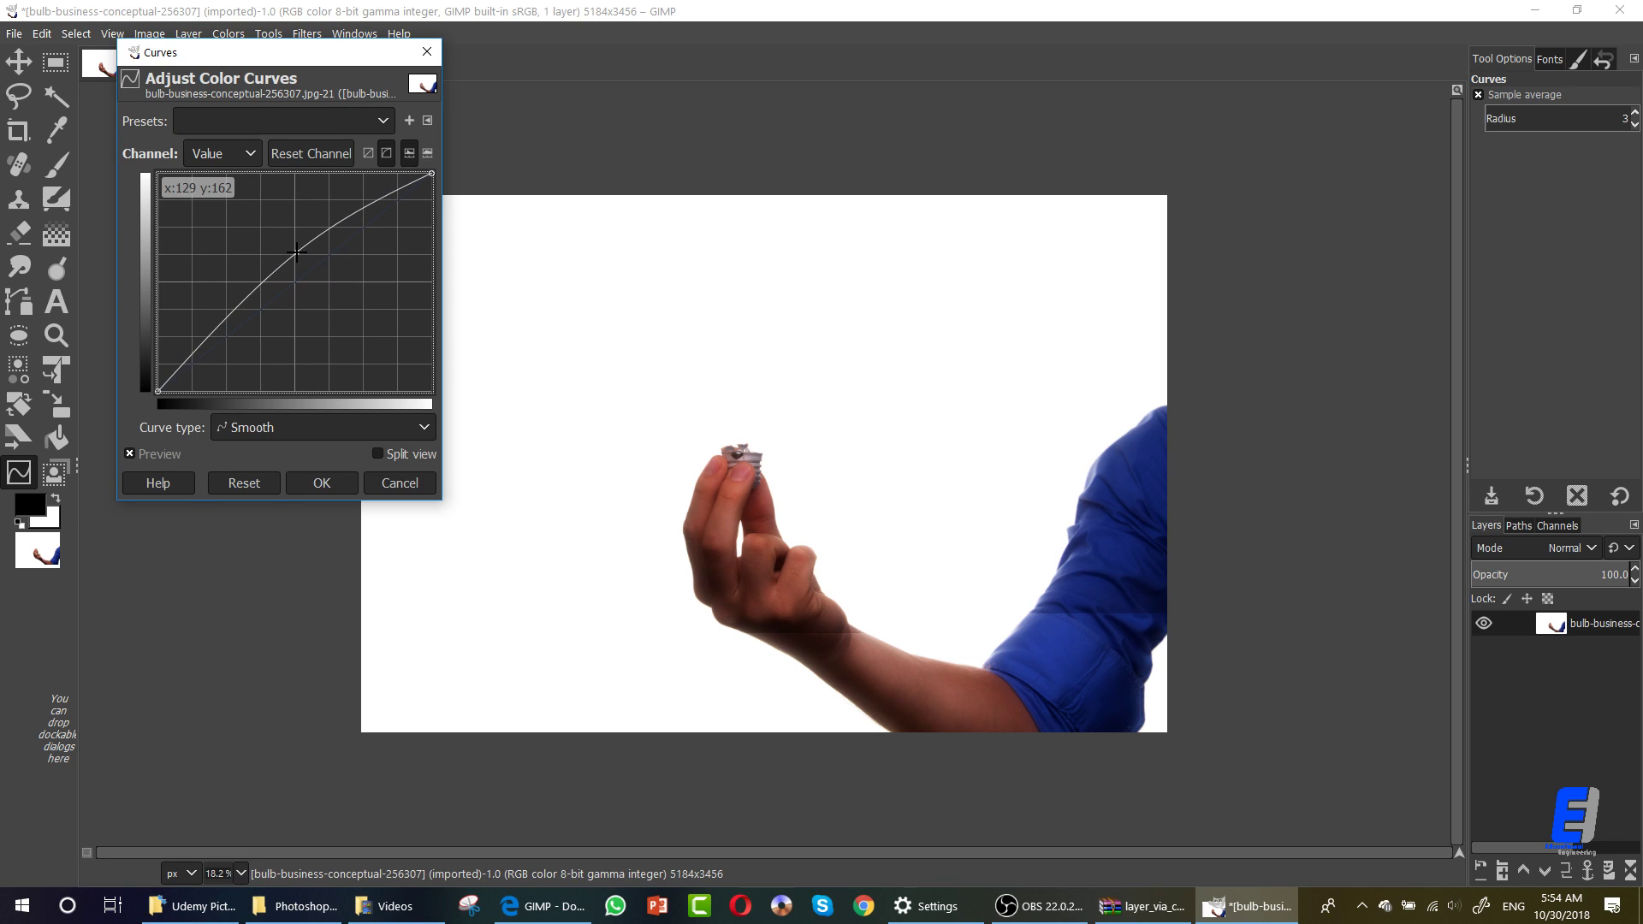
pyautogui.click(324, 483)
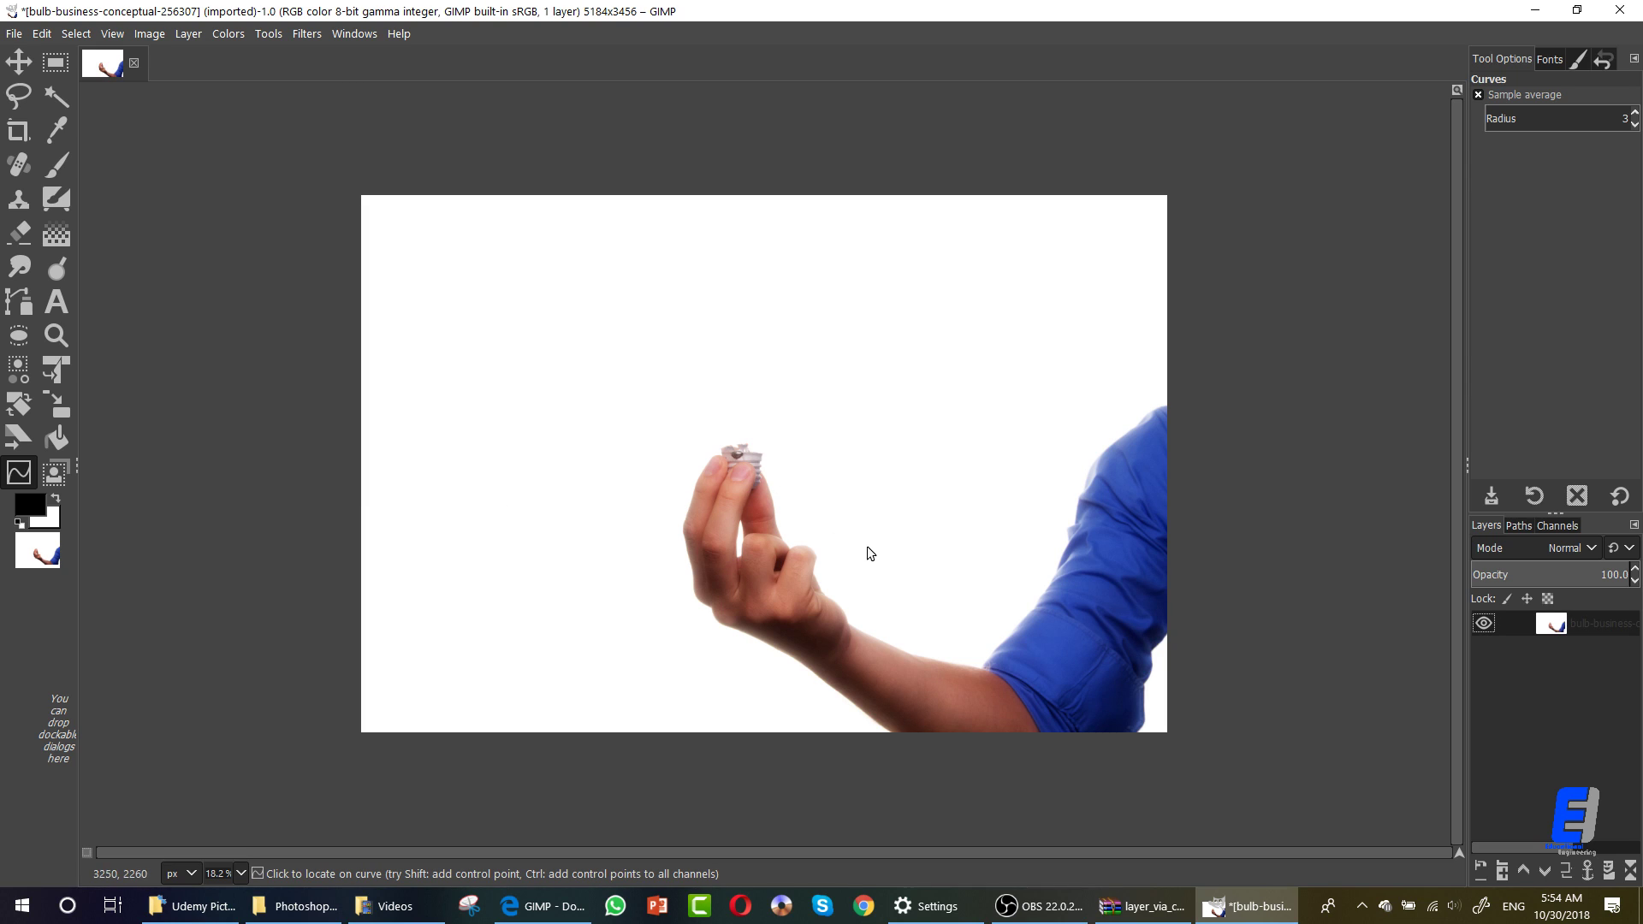